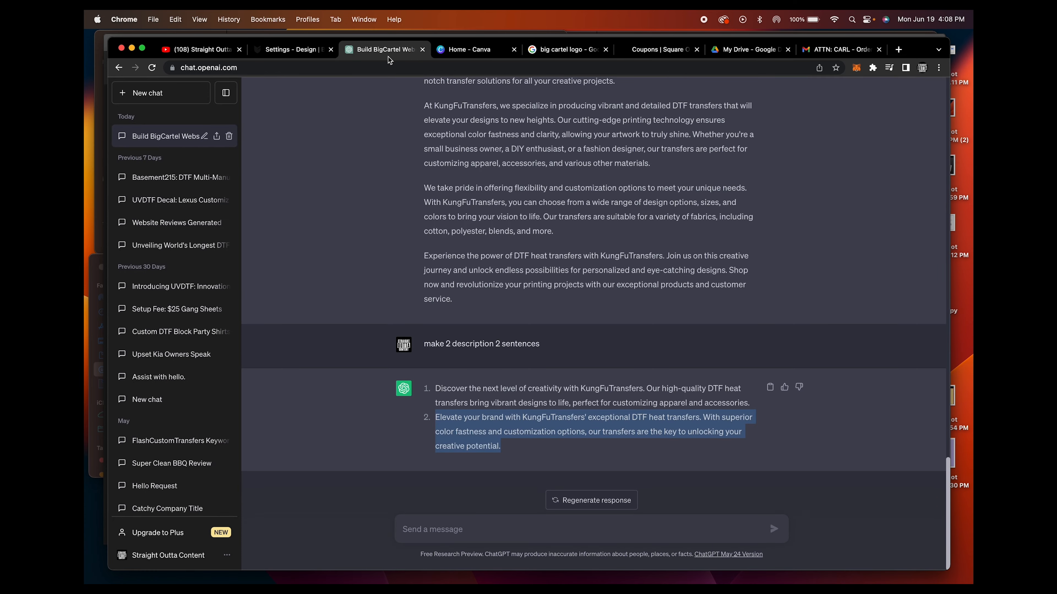
Review the 22x24 DTF Transfer product page, including its description and mockup image, in the Big Cartel store preview
click(293, 51)
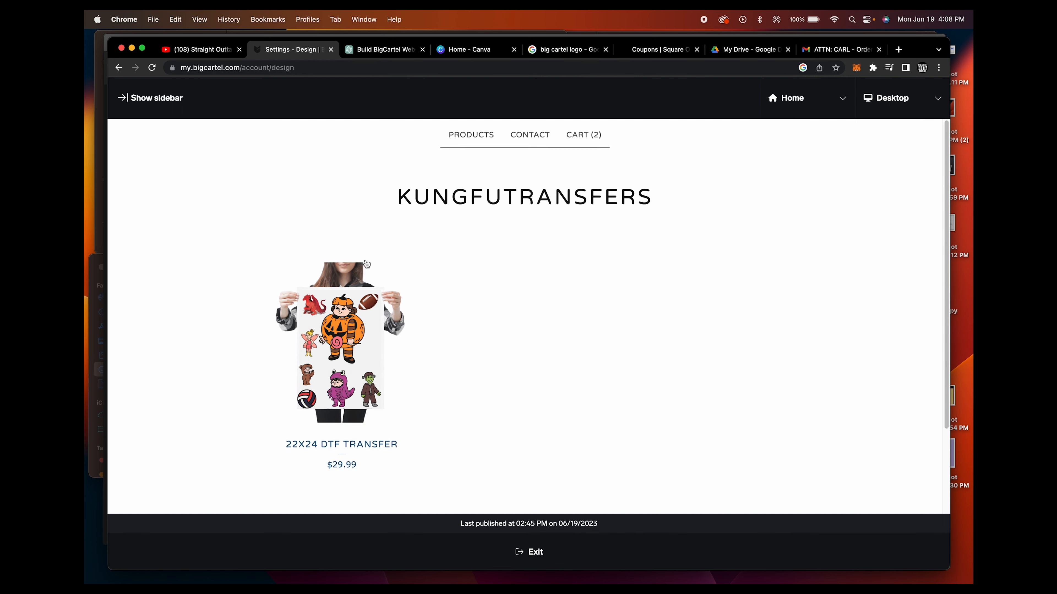
scroll(368, 260, down, 3)
scroll(368, 259, up, 3)
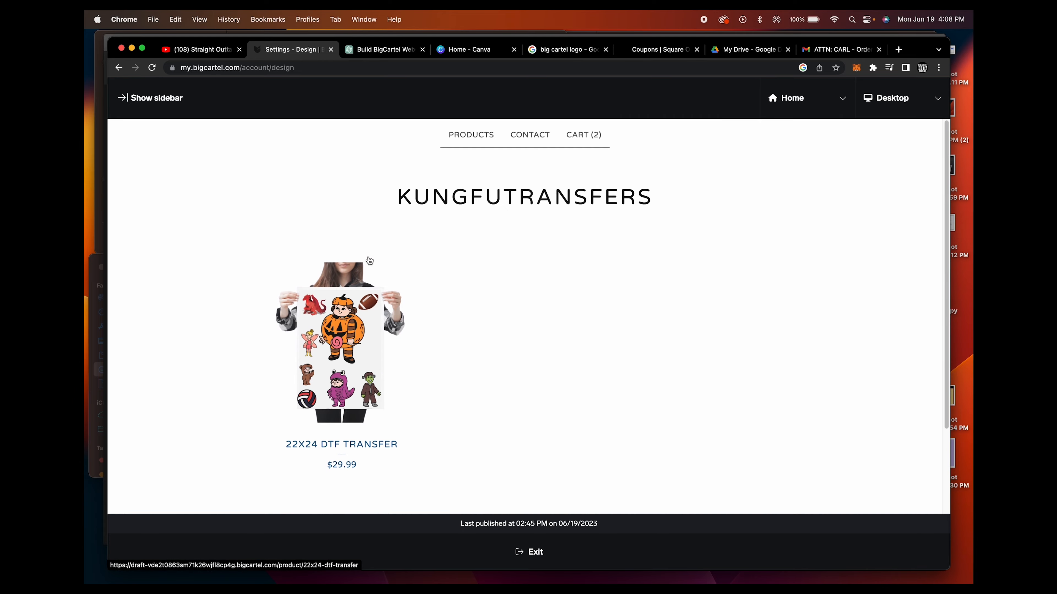
click(495, 276)
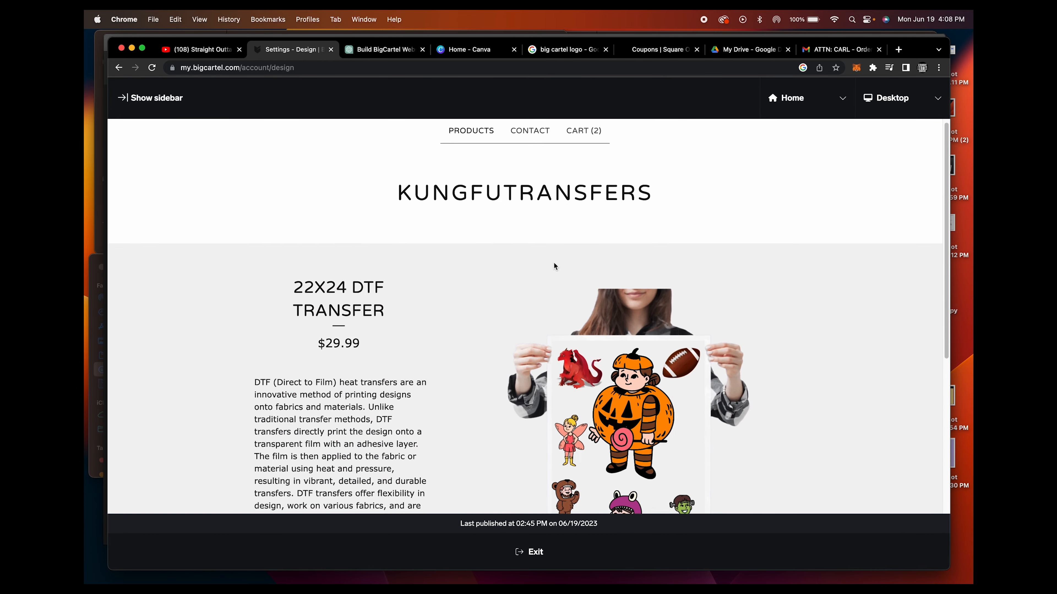
scroll(555, 265, down, 5)
scroll(555, 266, up, 3)
scroll(582, 264, down, 3)
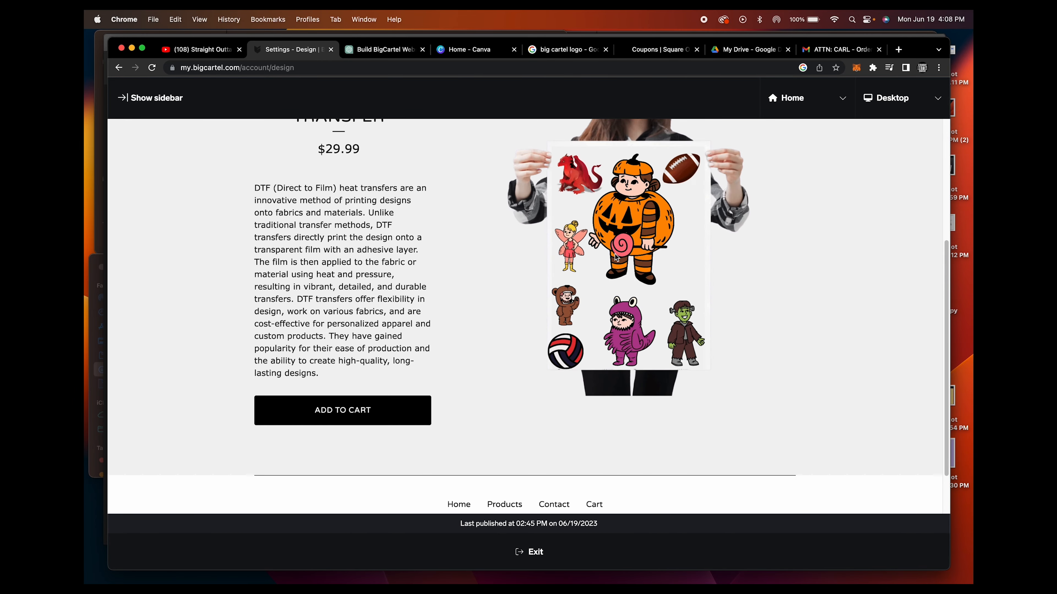
scroll(619, 263, up, 3)
scroll(666, 283, down, 2)
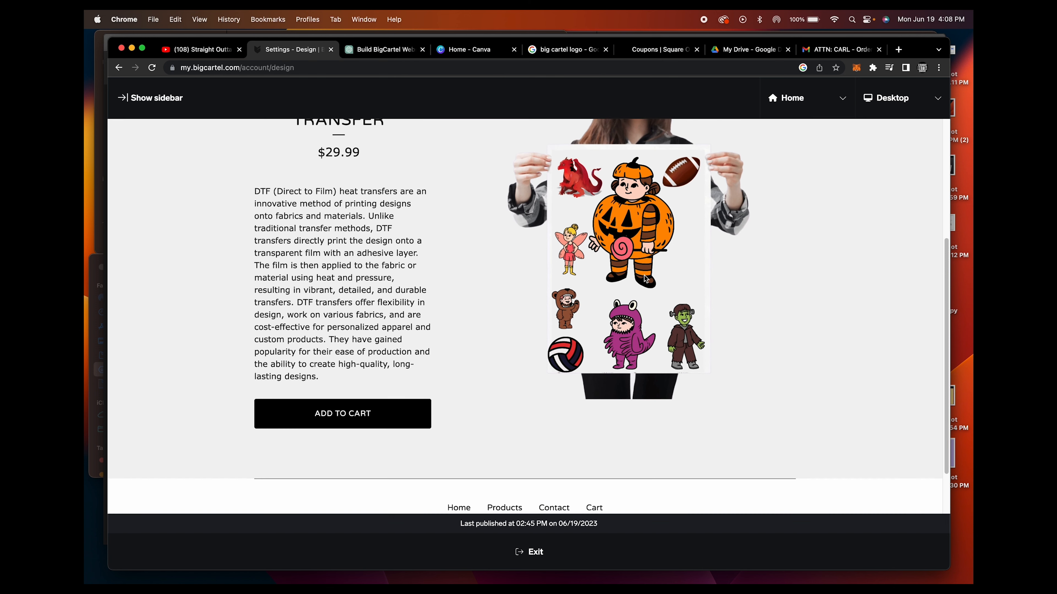
scroll(636, 229, up, 1)
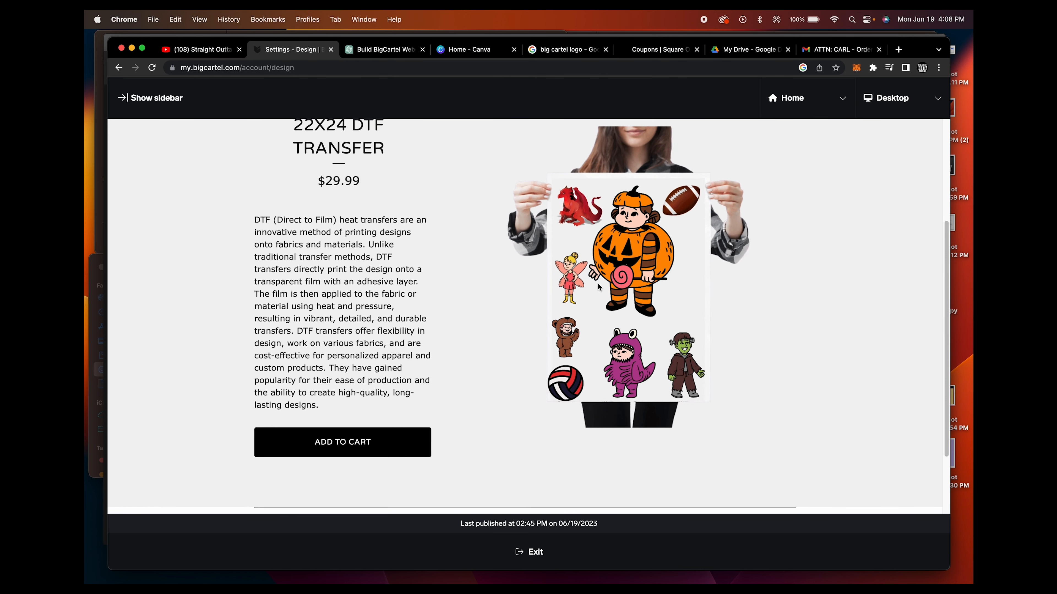
Look over the KungFuTransfers descriptions in the ChatGPT conversation, and compare them with the Big Cartel product page
click(380, 49)
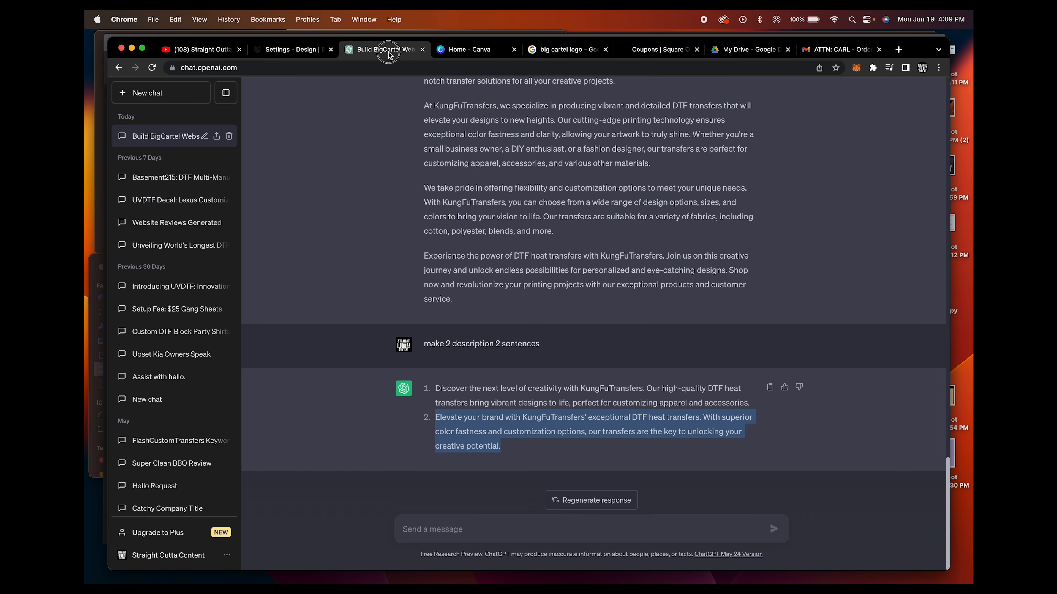
scroll(557, 283, up, 3)
click(301, 50)
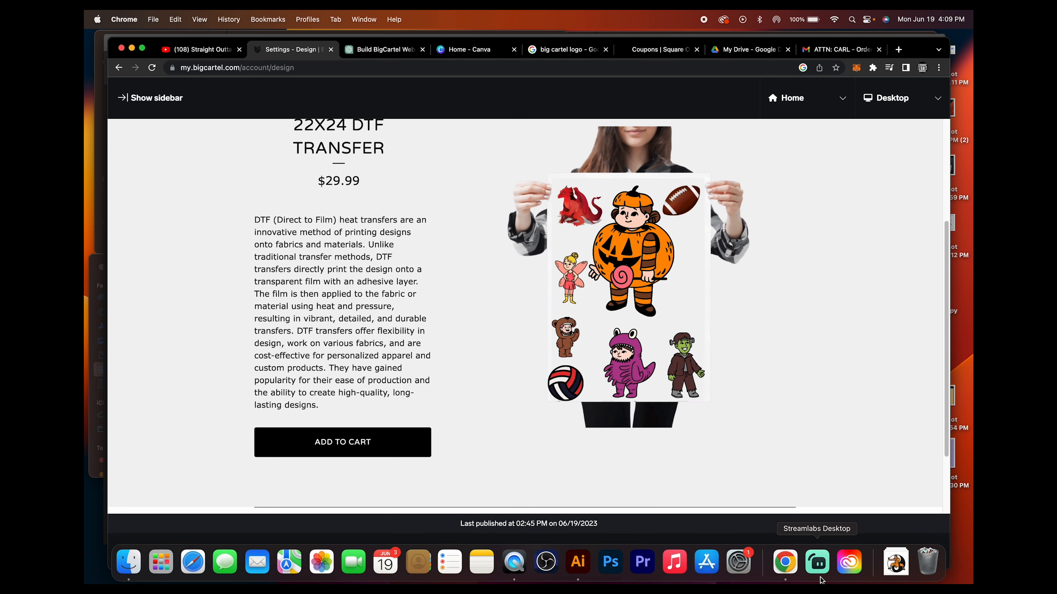
scroll(380, 307, down, 2)
scroll(401, 282, up, 6)
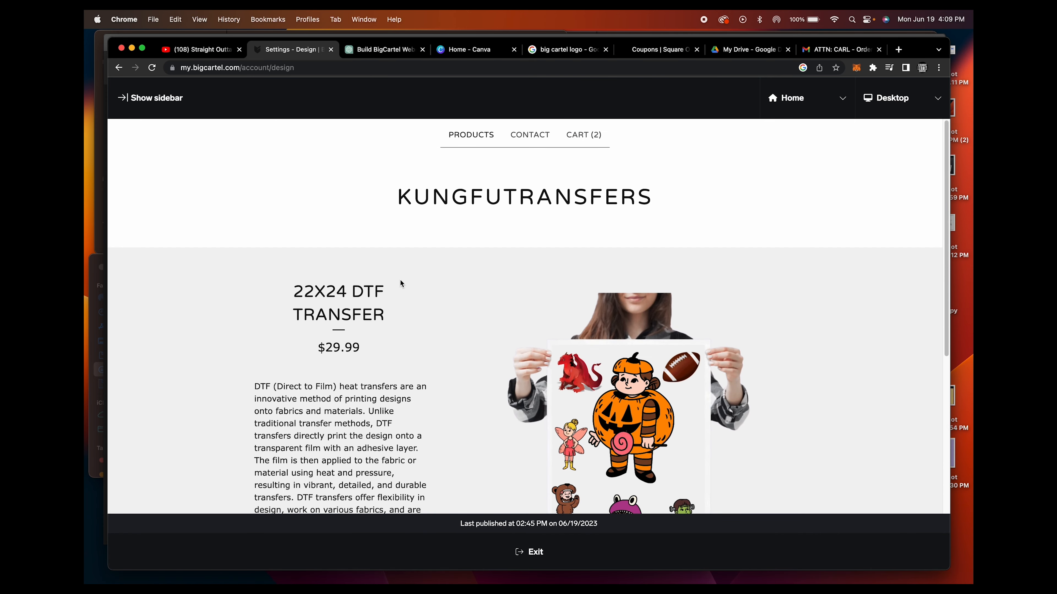
scroll(398, 286, down, 5)
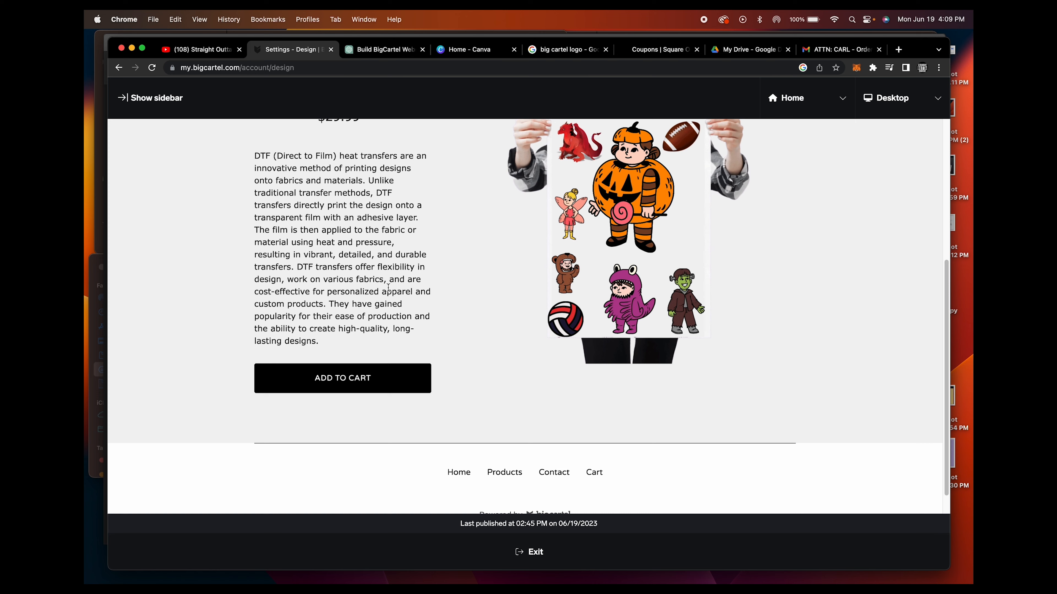
scroll(388, 288, up, 2)
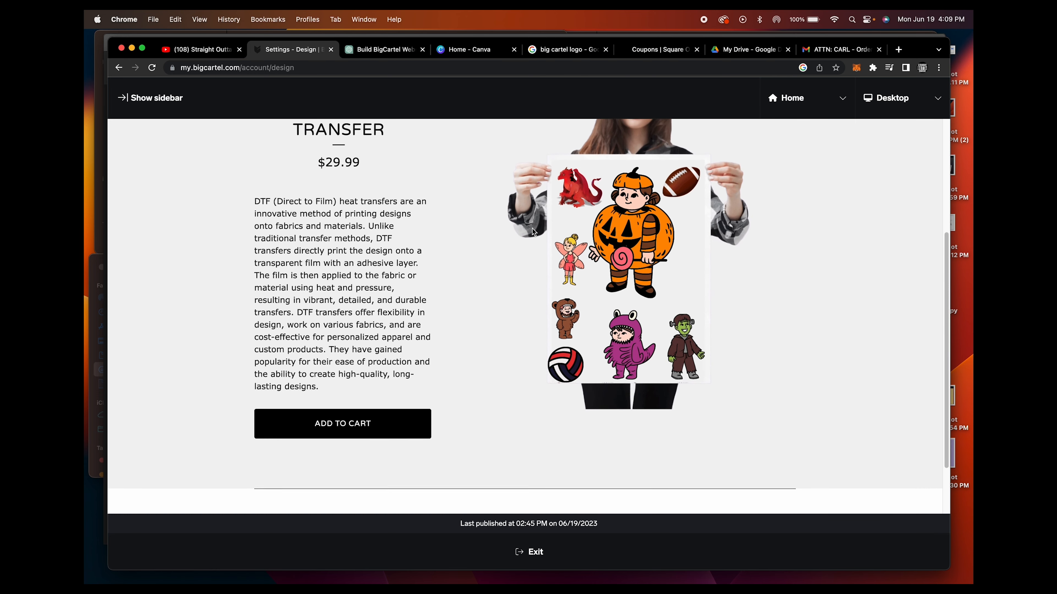
scroll(531, 229, up, 2)
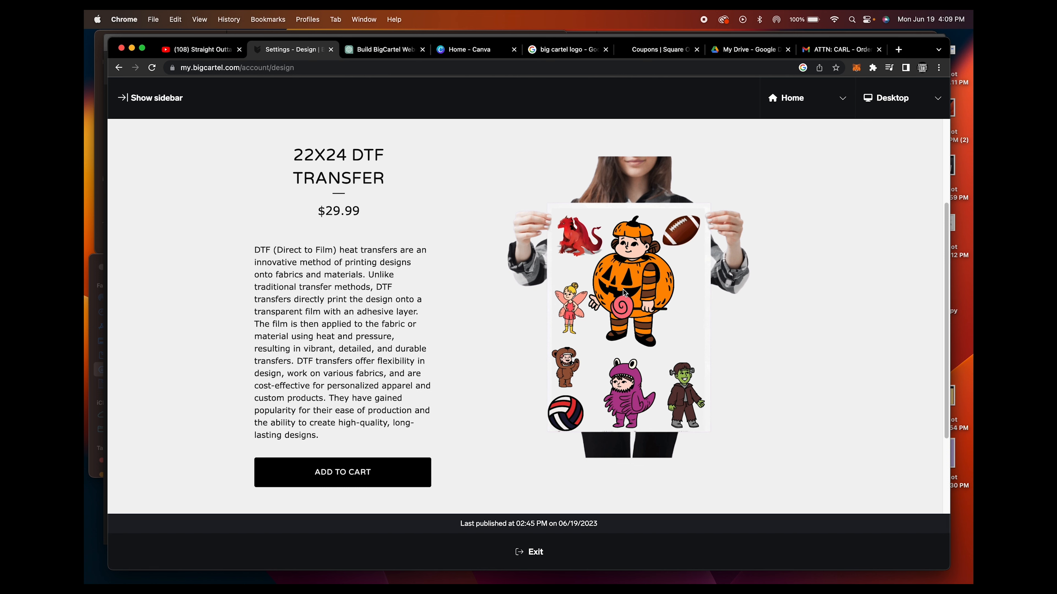
Switch to the Canva home page, dismiss the gang sheet download notice, and look through the recent designs
click(469, 49)
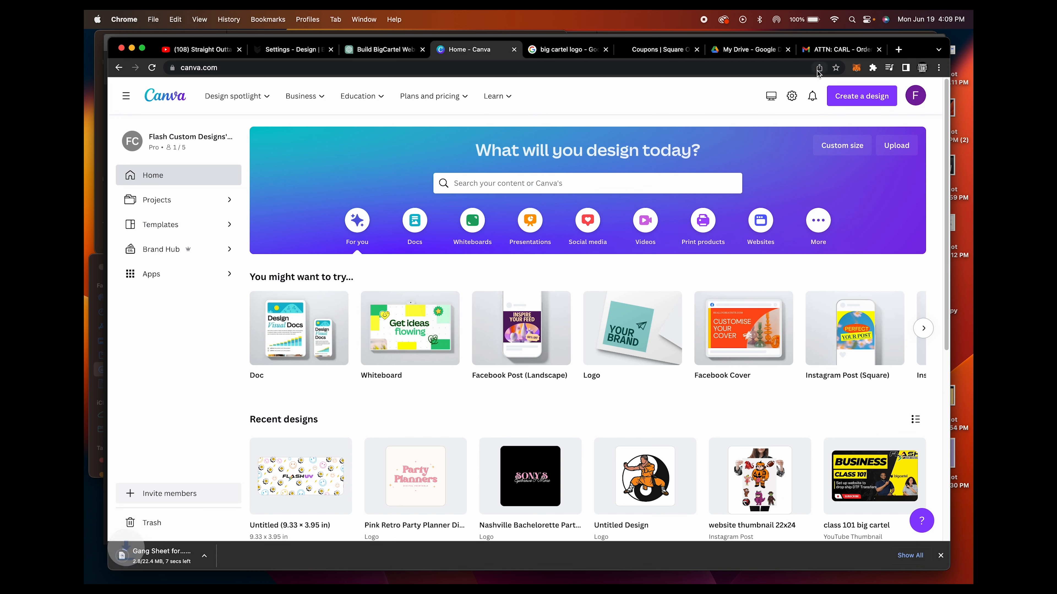
mouse_move(541, 388)
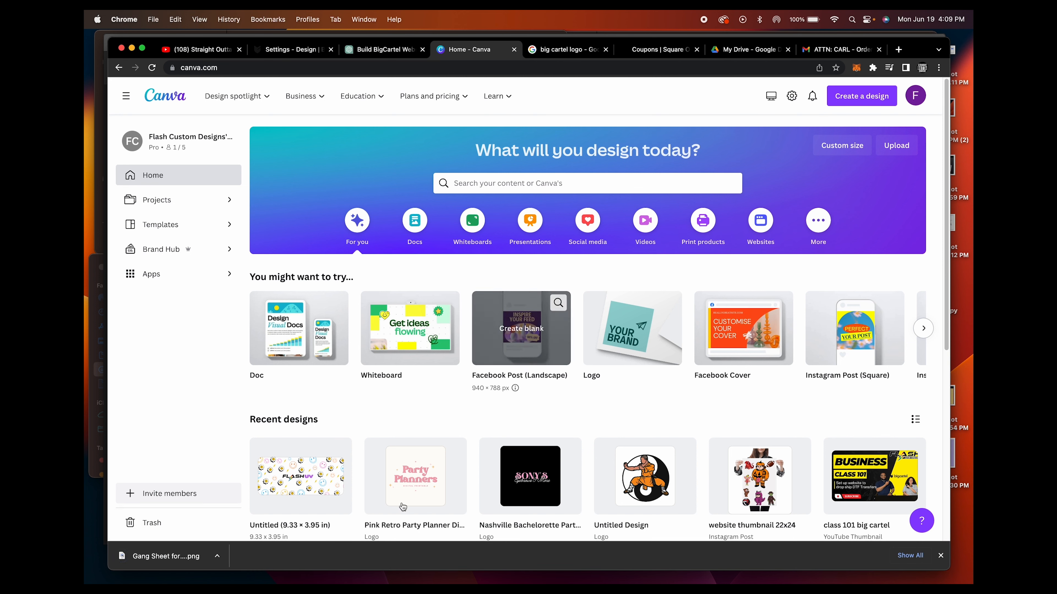
click(940, 556)
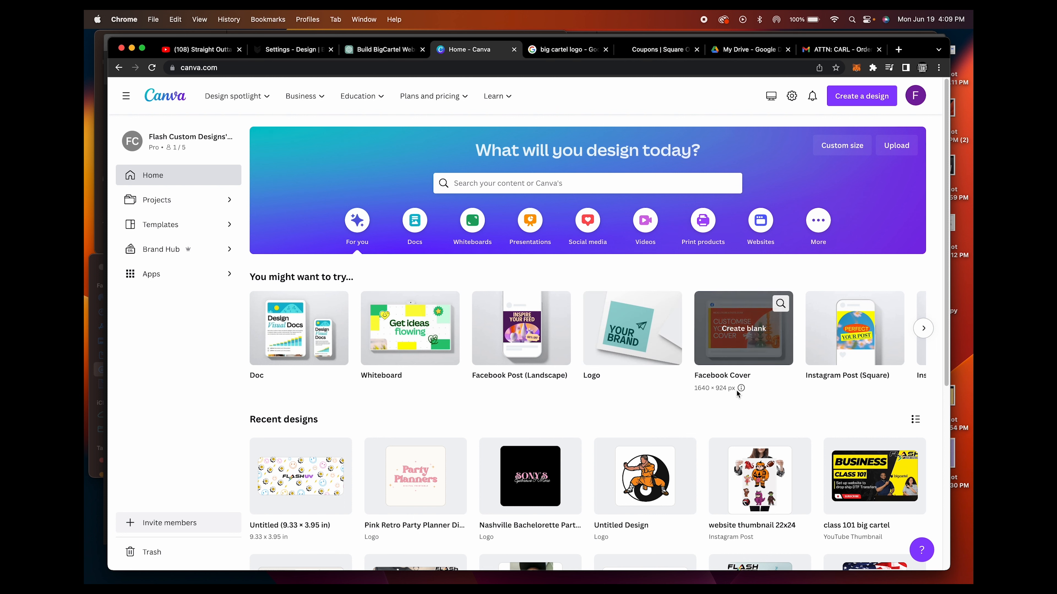
scroll(611, 395, down, 3)
scroll(616, 402, up, 3)
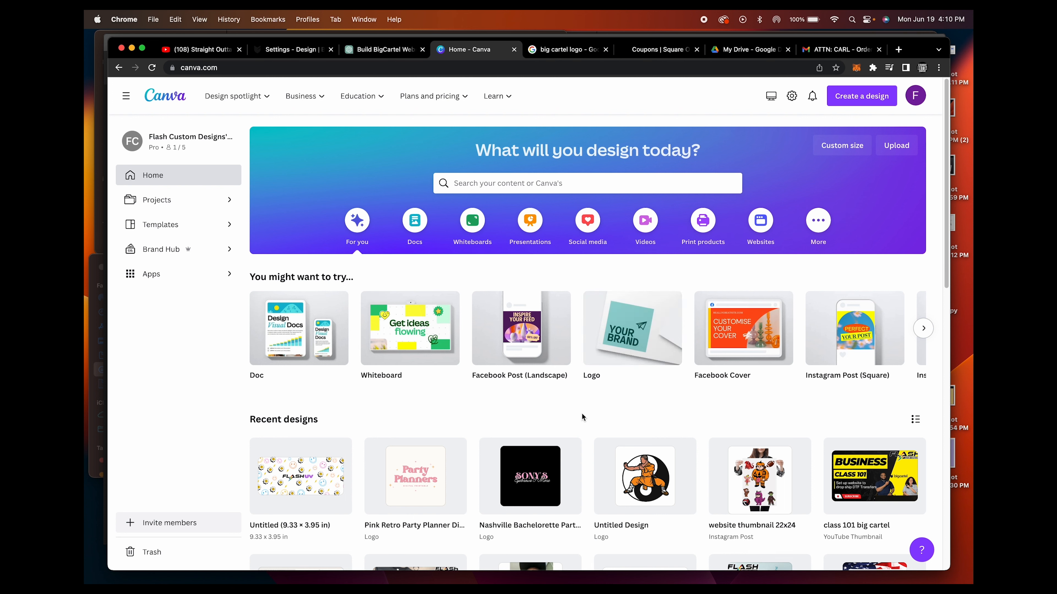
View the saved gang sheet files in Illustrator and the store's home page preview in Big Cartel
click(639, 567)
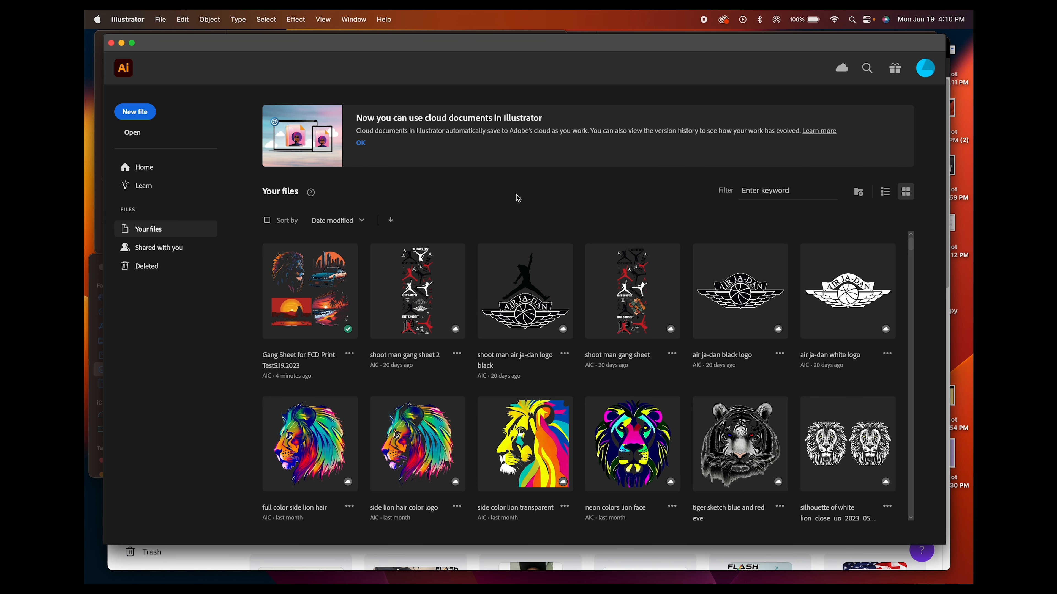
click(698, 553)
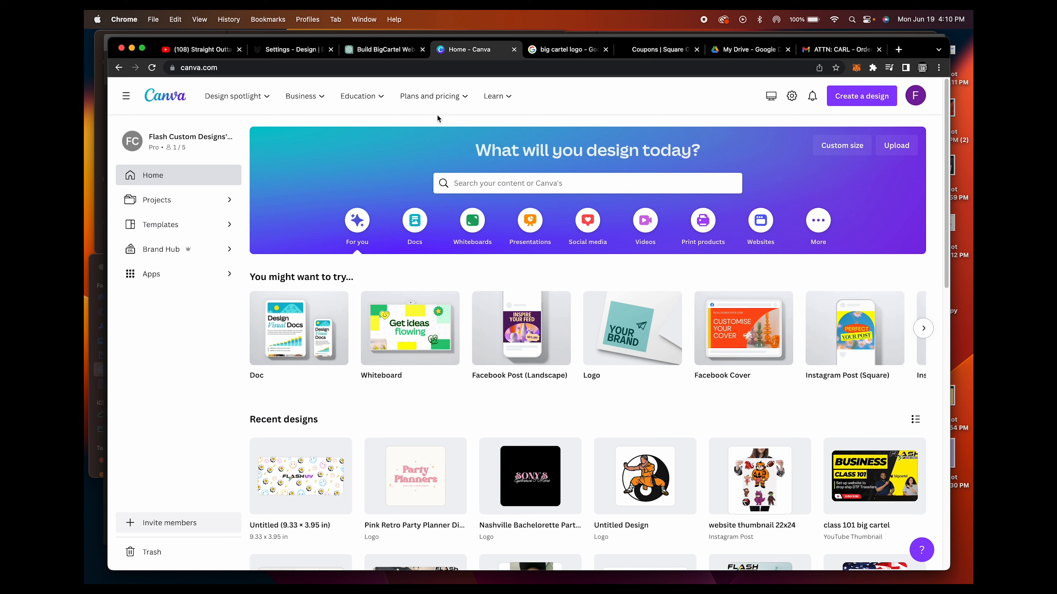
click(291, 49)
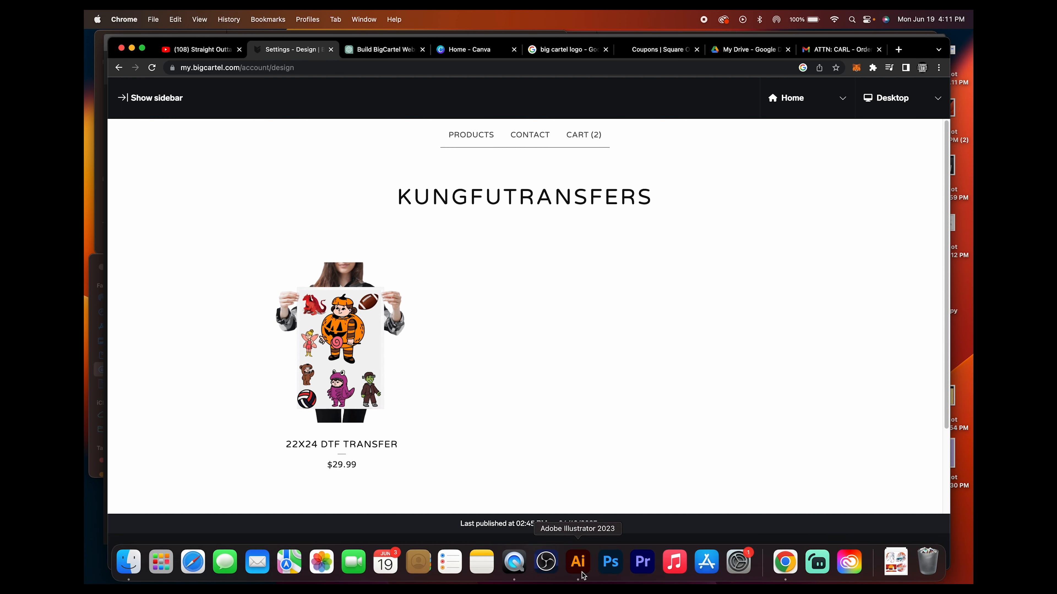
click(580, 561)
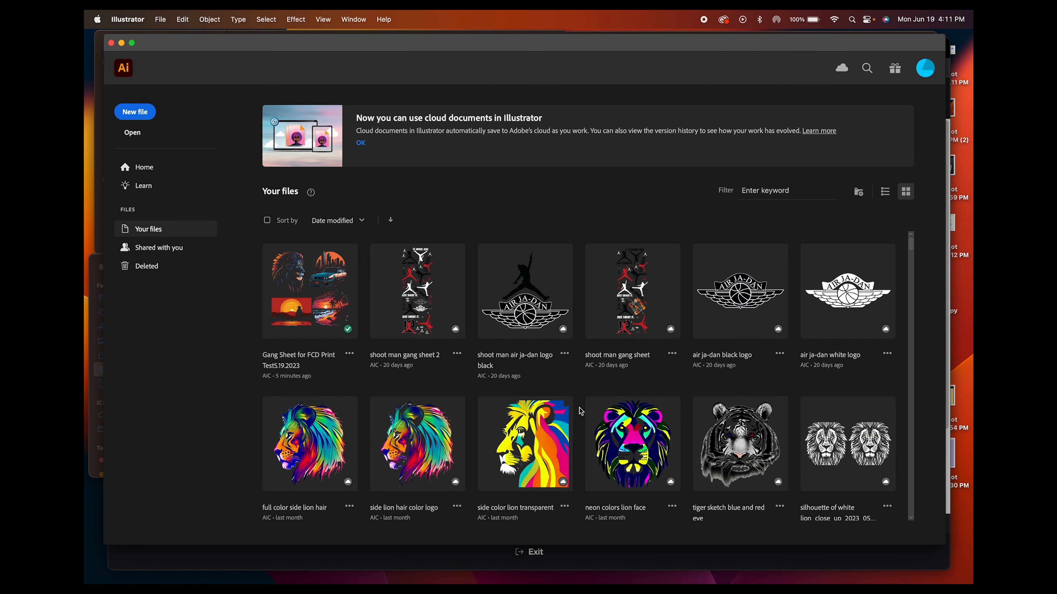
mouse_move(587, 583)
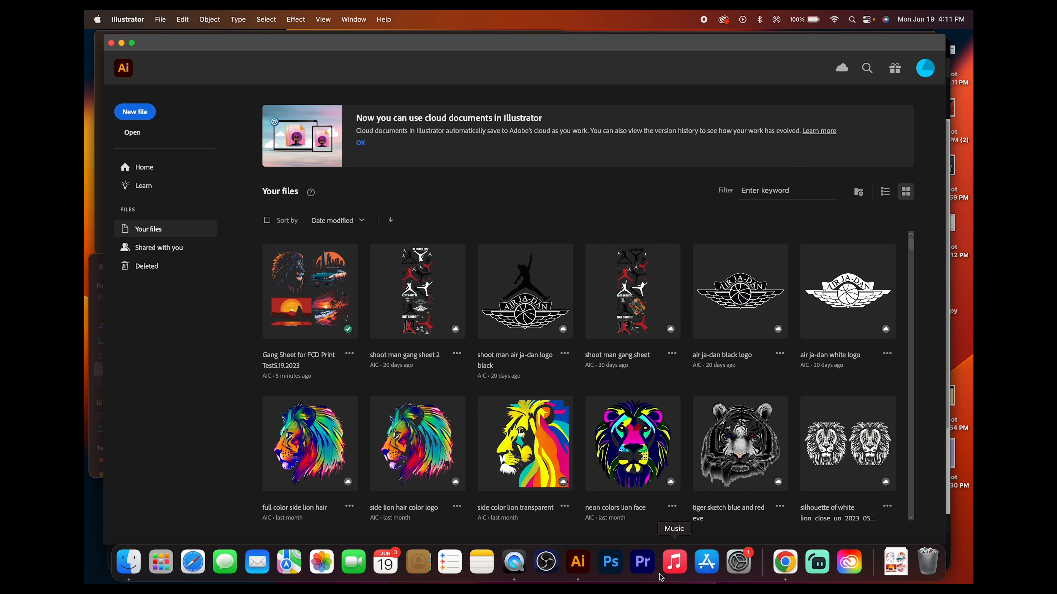
Switch back to Canva and create a blank Instagram Post (Square) design
click(785, 561)
click(479, 51)
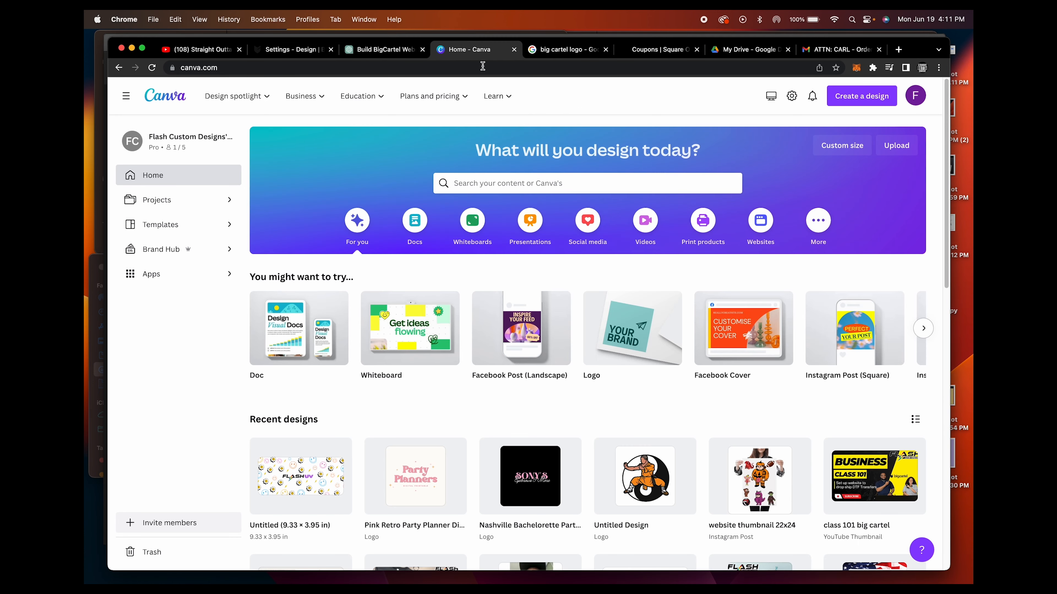
click(860, 98)
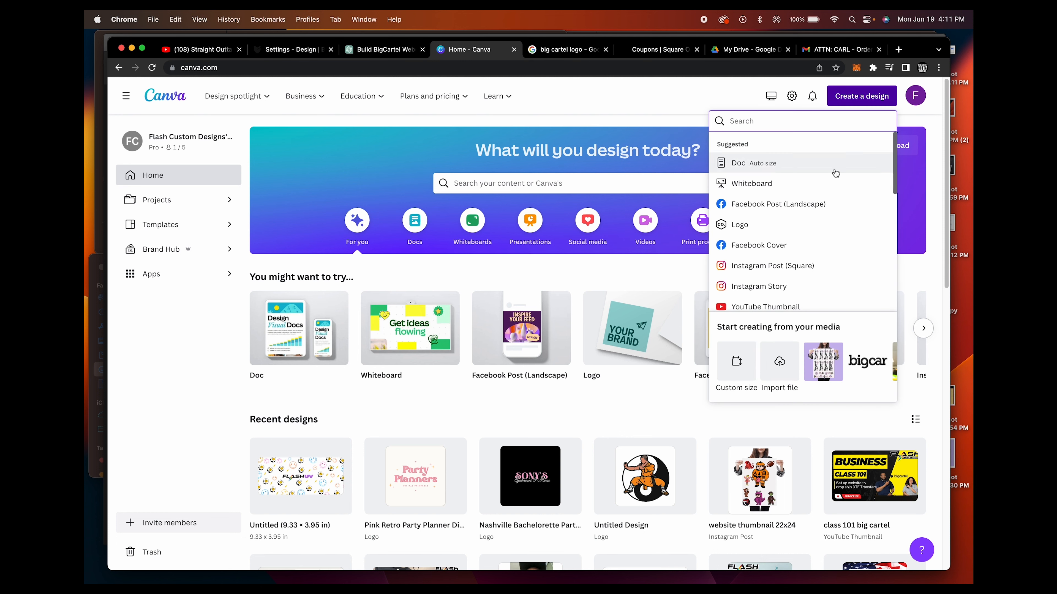
click(781, 265)
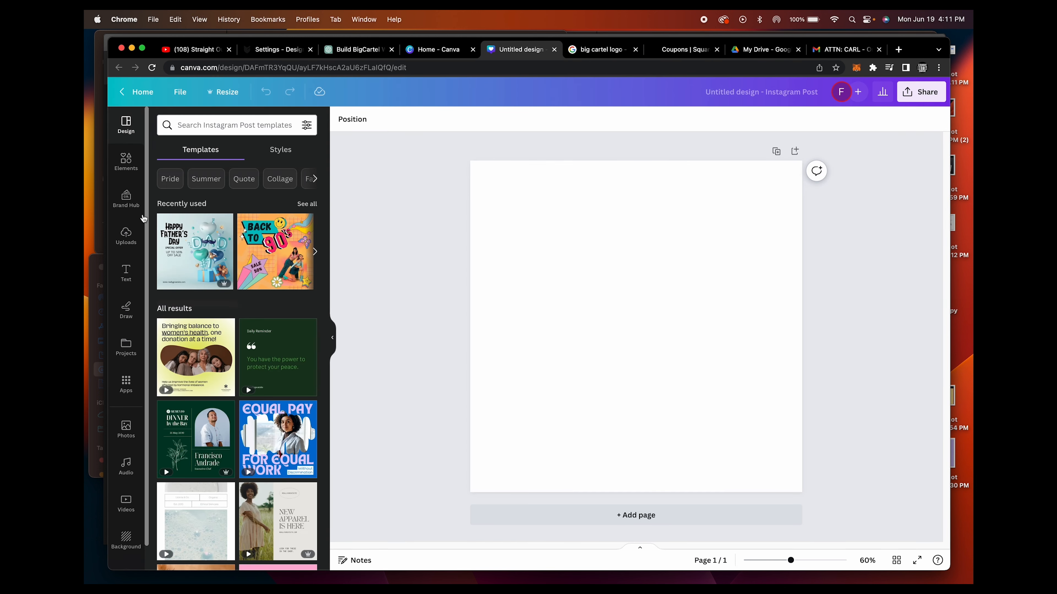
Upload the "Gang Sheet for FCD Print" PNG from Downloads and place it in the middle of the blank page
click(126, 235)
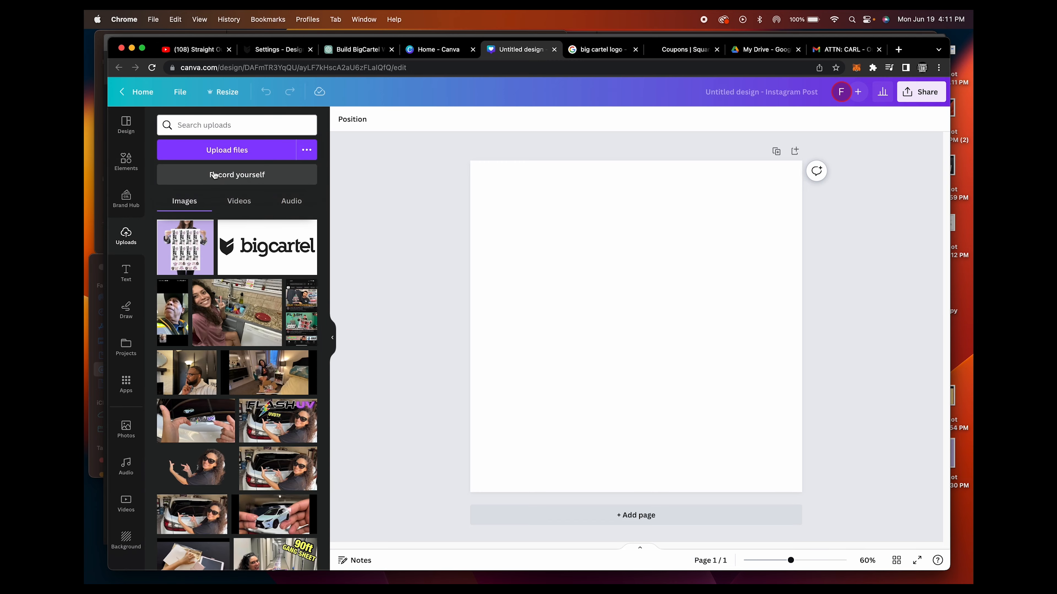
click(220, 151)
click(594, 267)
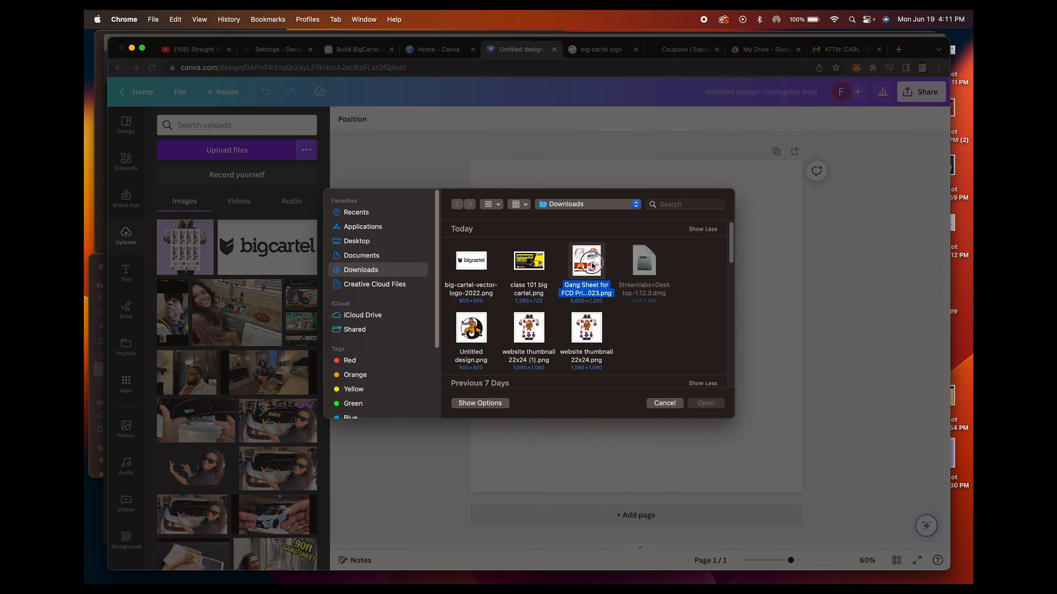
click(706, 403)
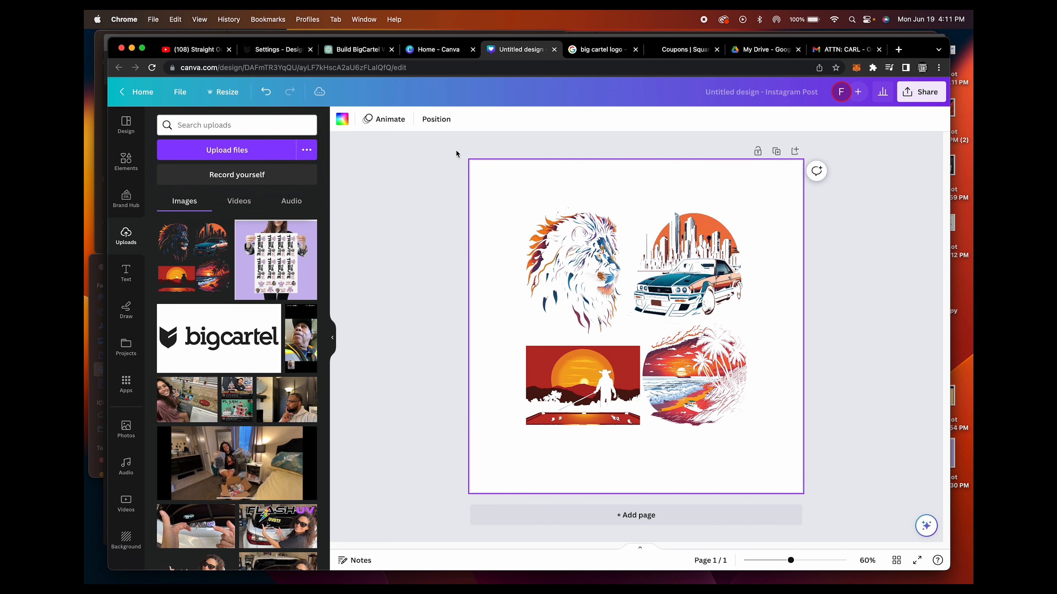
Set the page background behind the gang sheet artwork to black
click(340, 125)
click(166, 254)
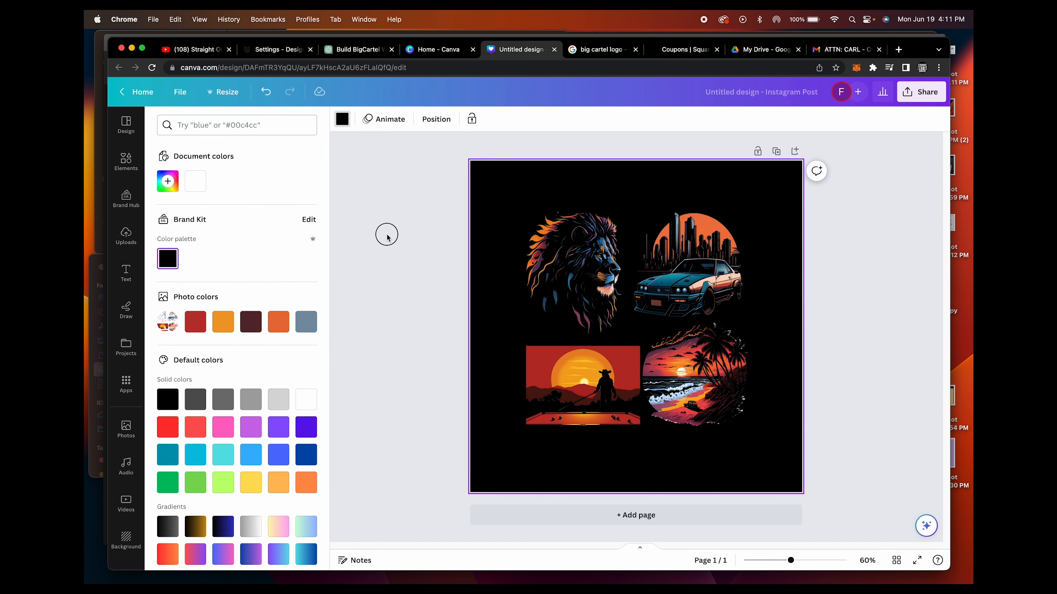
click(389, 236)
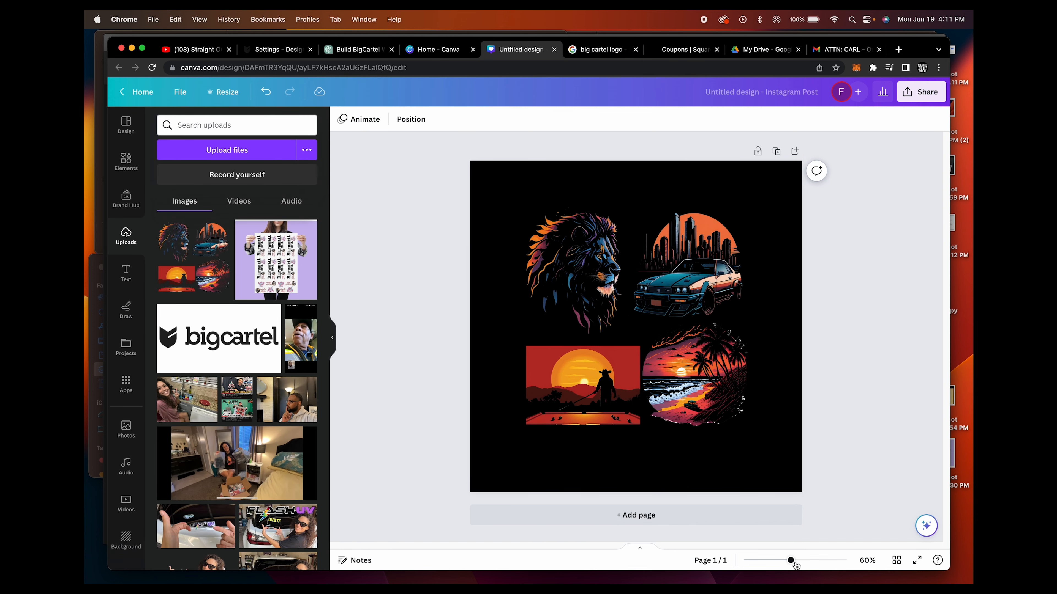
Examine the detail of the gang sheet artwork at 500% zoom, from the lion to the beach sunset
drag(790, 561, 833, 560)
scroll(570, 322, up, 3)
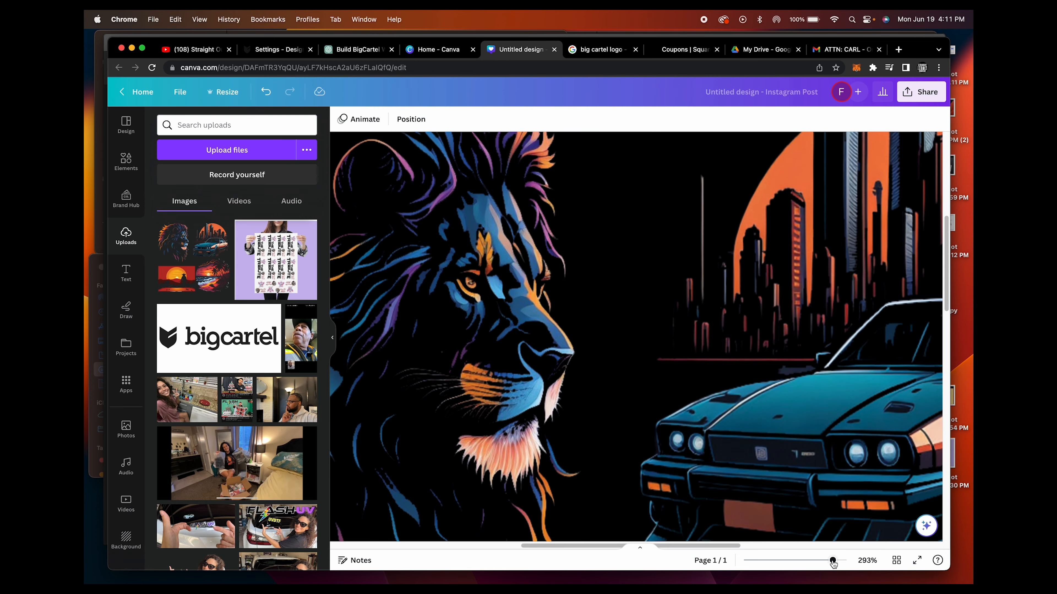
drag(832, 560, 847, 561)
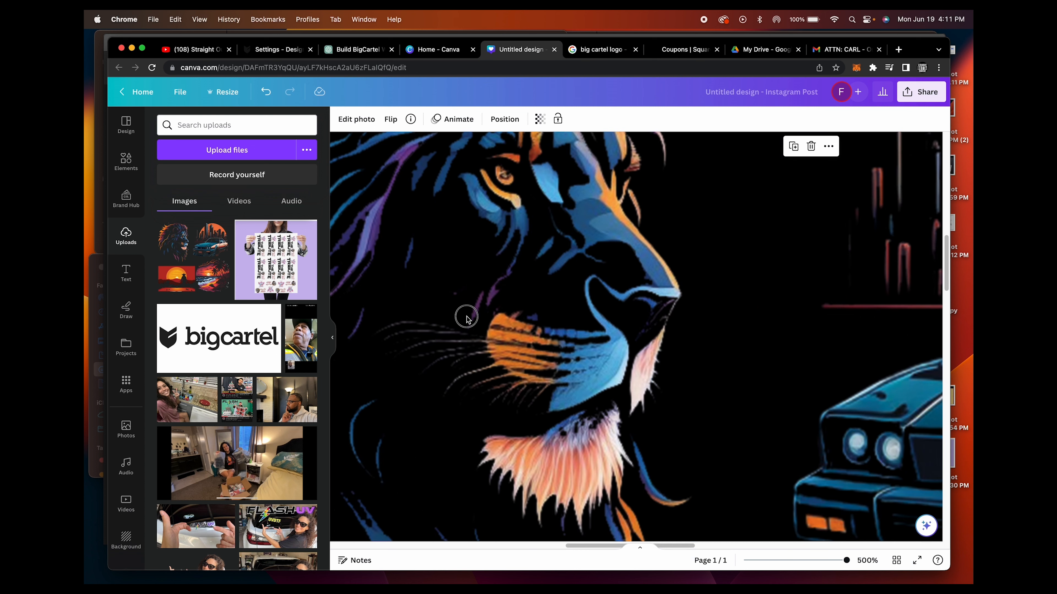
scroll(578, 317, down, 10)
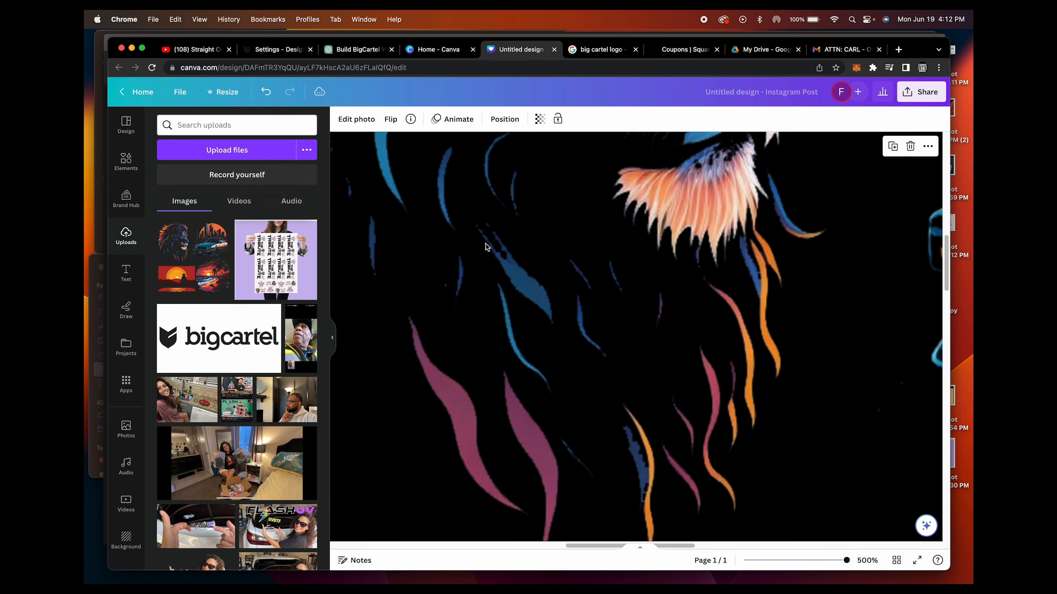
scroll(487, 247, down, 10)
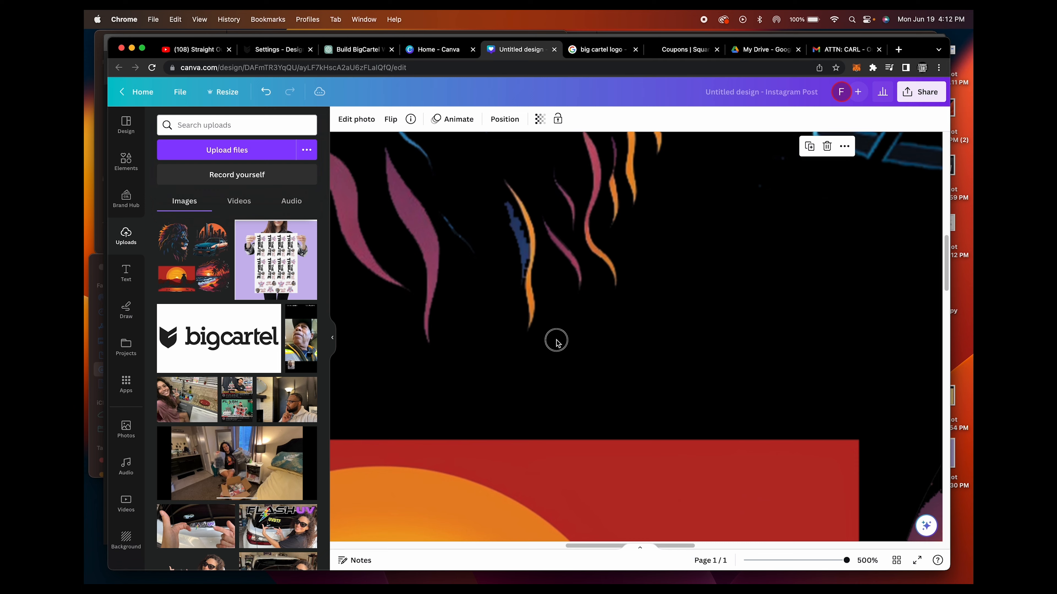
scroll(557, 343, down, 15)
scroll(624, 258, right, 10)
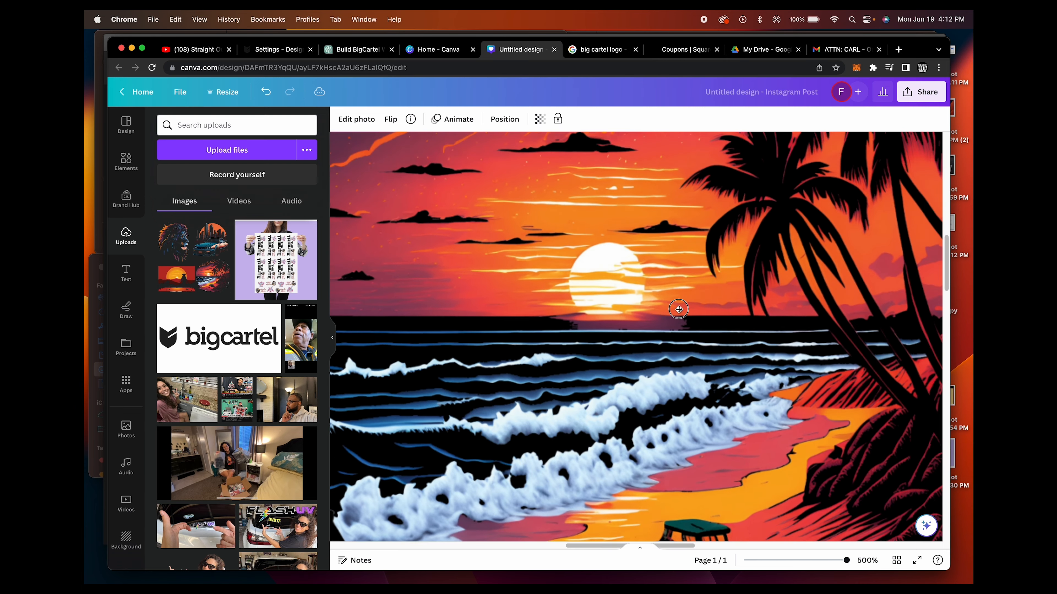
scroll(690, 290, up, 5)
scroll(650, 334, down, 2)
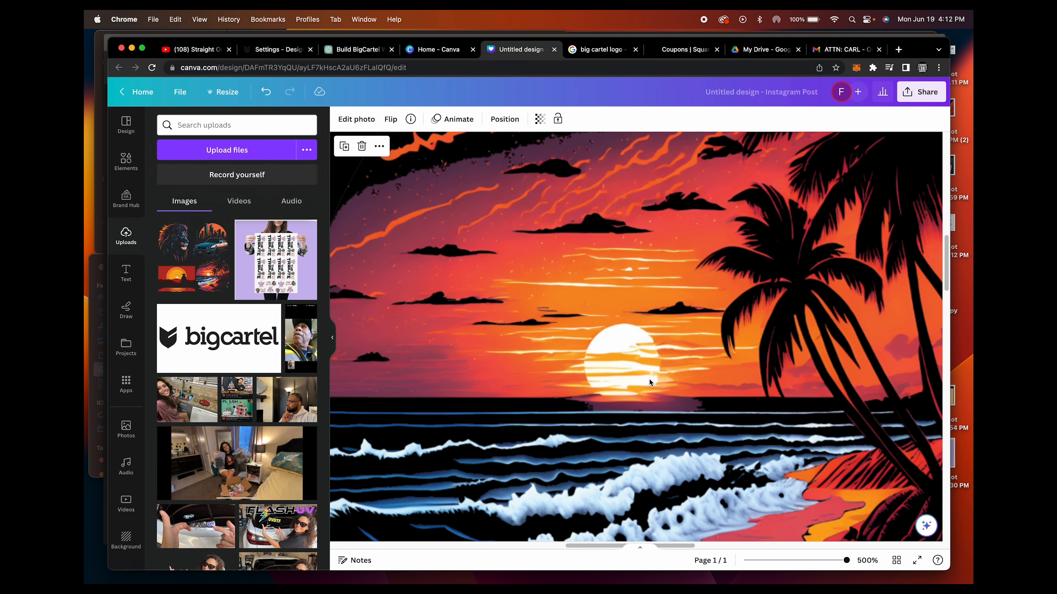
Examine the beach sunset, car and cowboy artwork up close at 500% and 304% zoom
scroll(649, 379, down, 5)
scroll(679, 351, left, 3)
scroll(590, 390, down, 5)
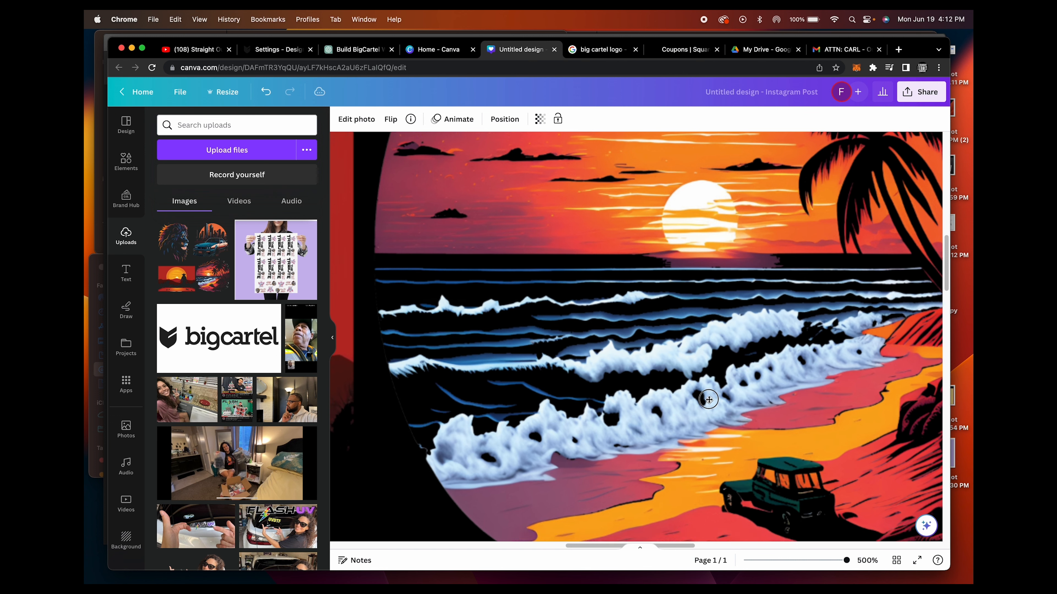
scroll(590, 390, right, 10)
scroll(590, 390, up, 4)
scroll(590, 390, up, 6)
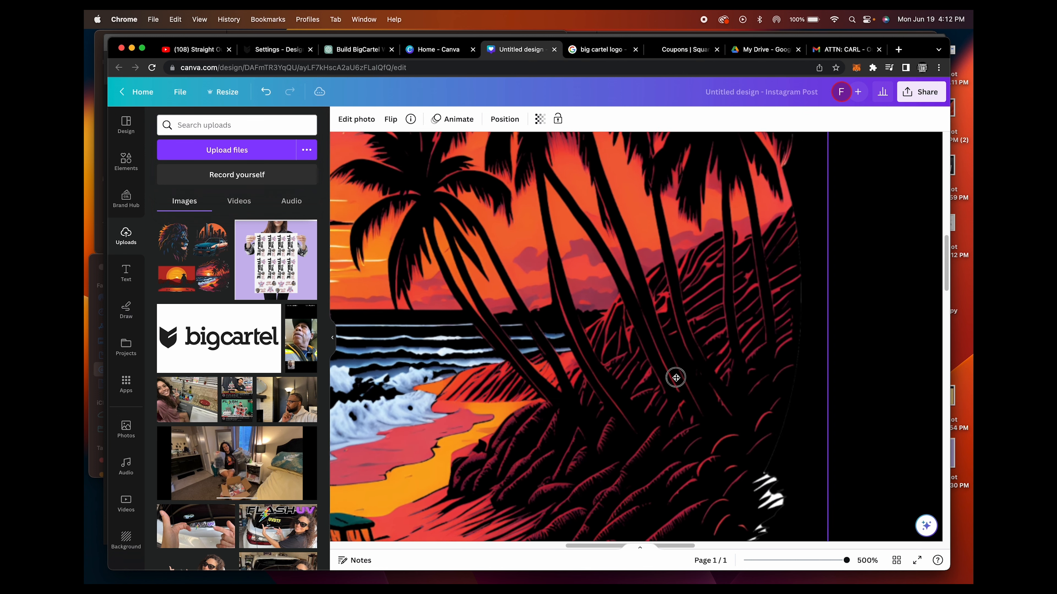
scroll(675, 377, right, 2)
scroll(605, 321, up, 6)
scroll(605, 321, left, 2)
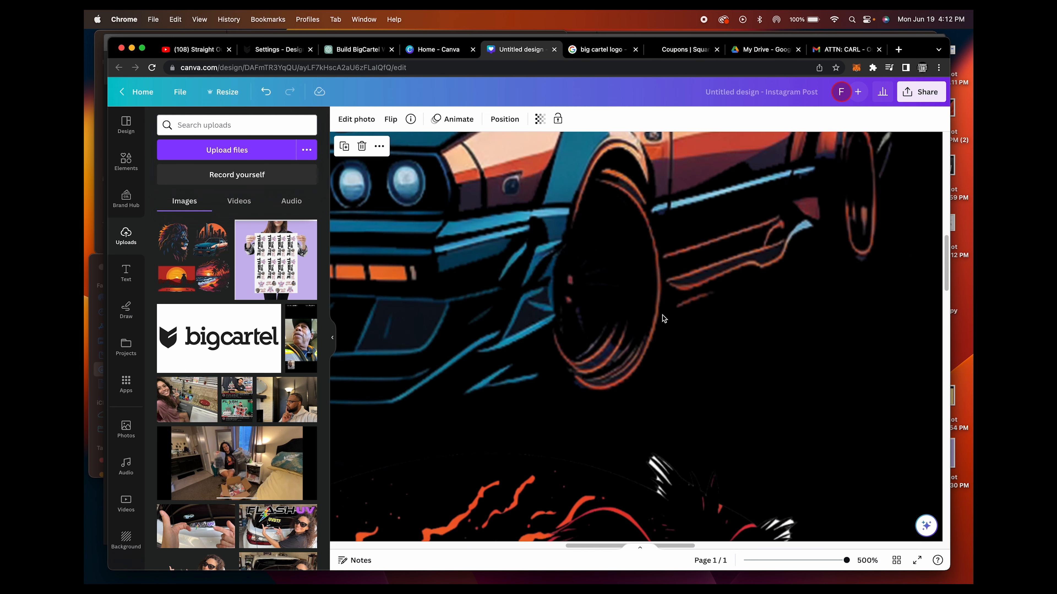
drag(814, 561, 833, 567)
scroll(681, 362, down, 10)
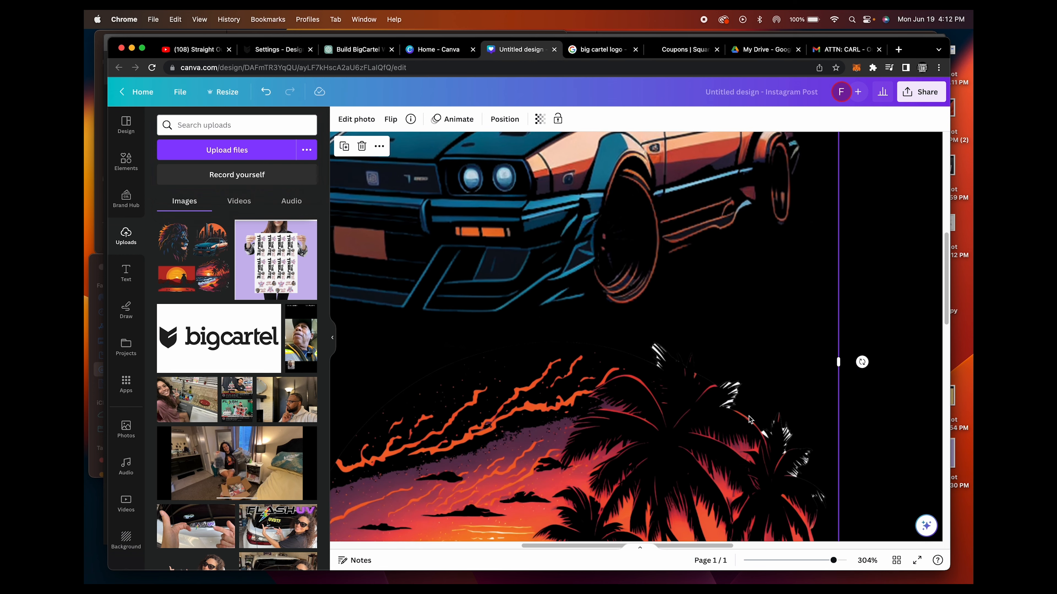
scroll(515, 353, left, 10)
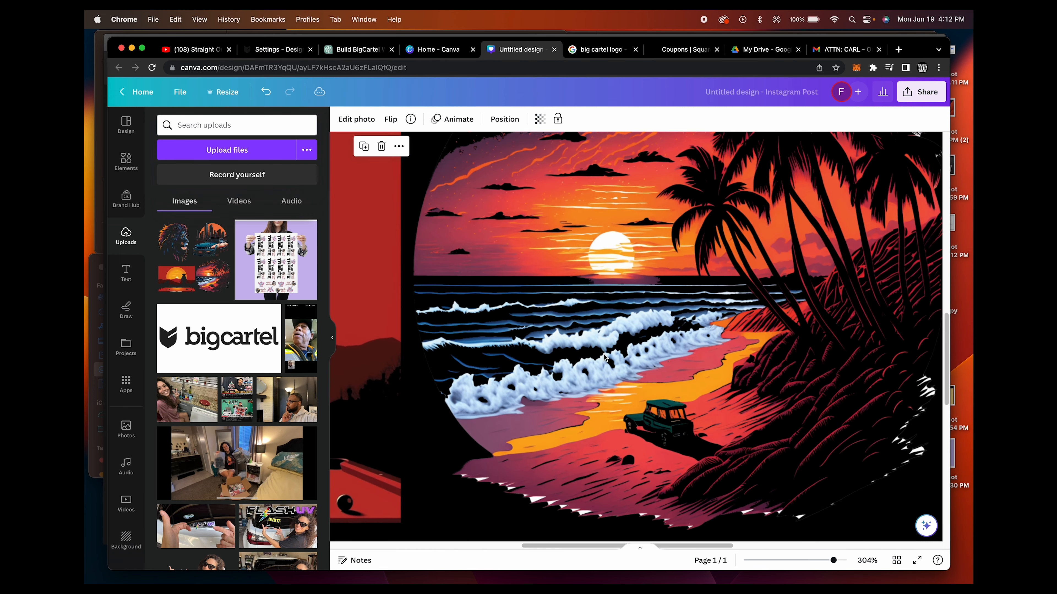
scroll(618, 336, down, 2)
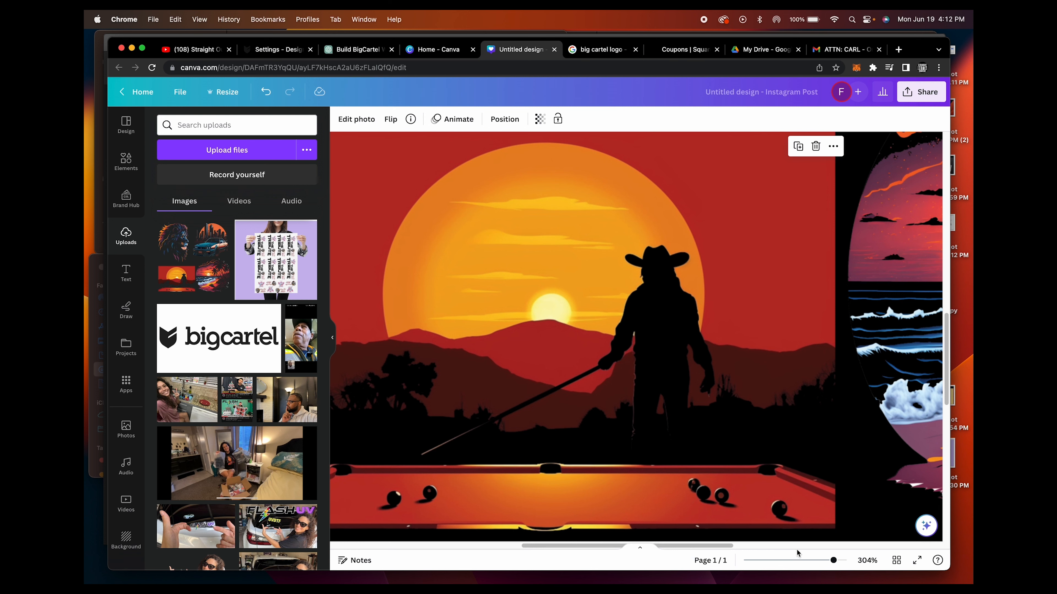
Enlarge the gang sheet artwork and reposition it near the middle of the black page
click(774, 561)
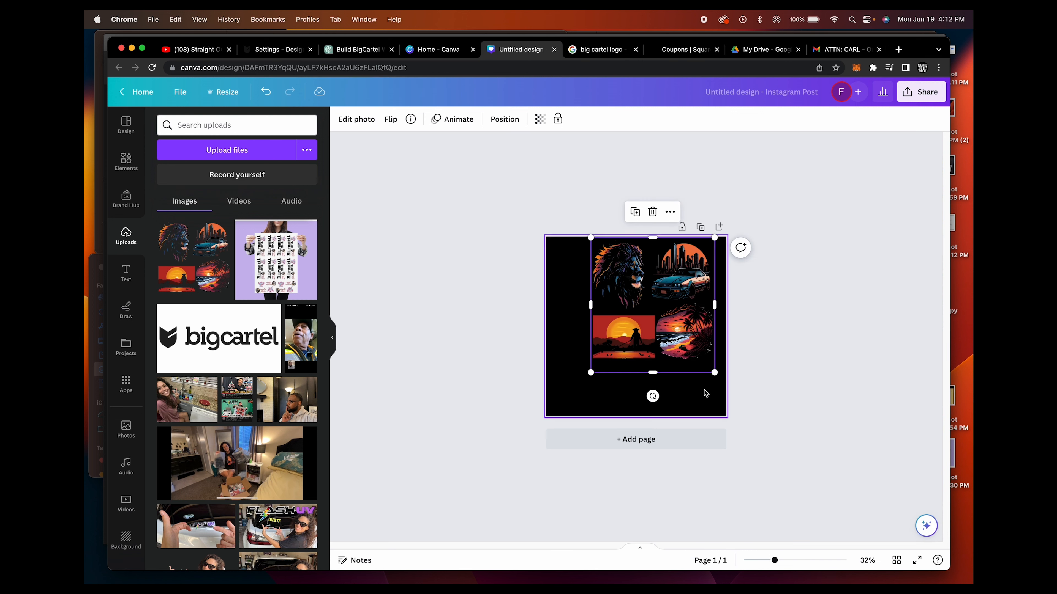
click(791, 561)
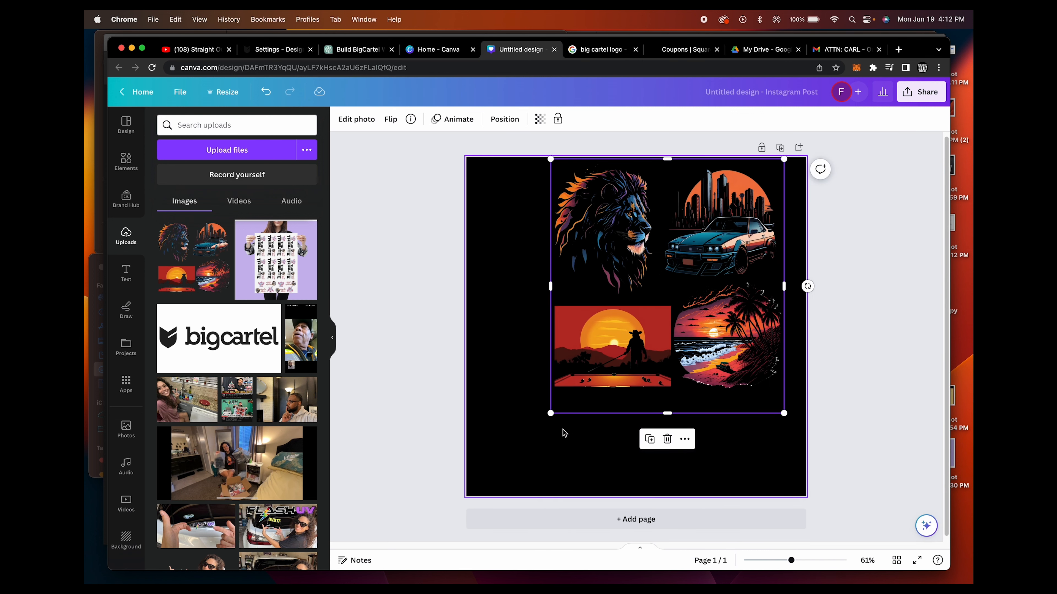
drag(550, 414, 516, 450)
mouse_move(684, 307)
mouse_down()
mouse_move(667, 333)
mouse_move(674, 324)
mouse_up()
click(674, 319)
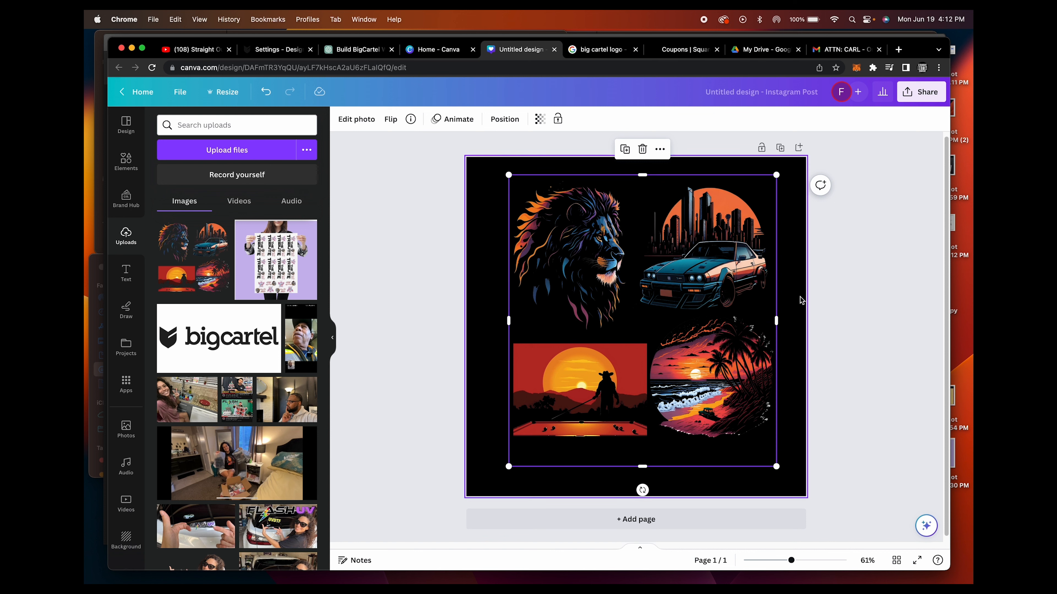
Enlarge the gang sheet artwork further from its lower-right and upper-left corners so it nearly fills the page height
click(842, 308)
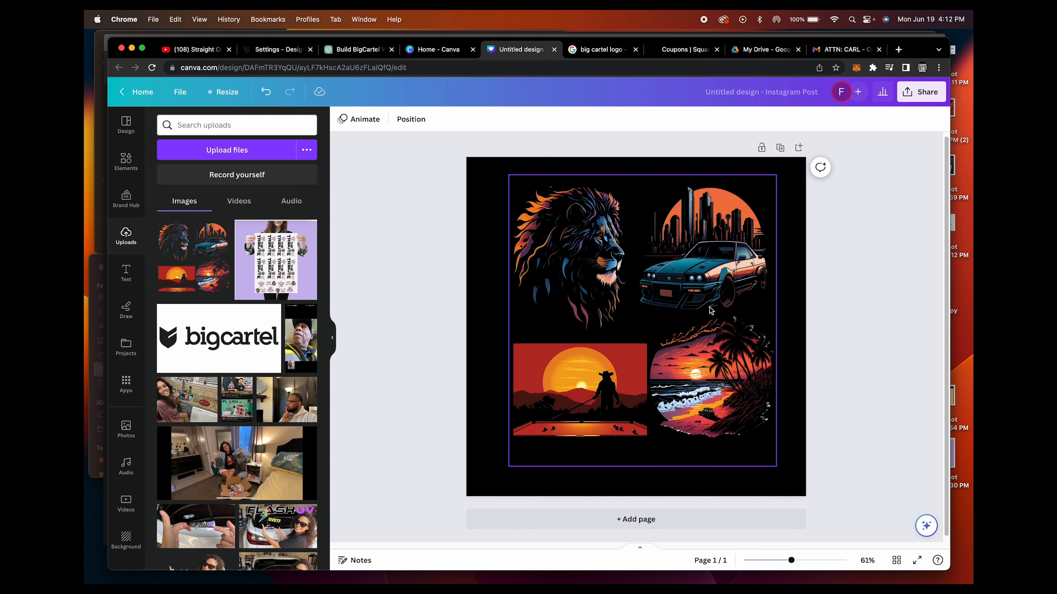
click(631, 272)
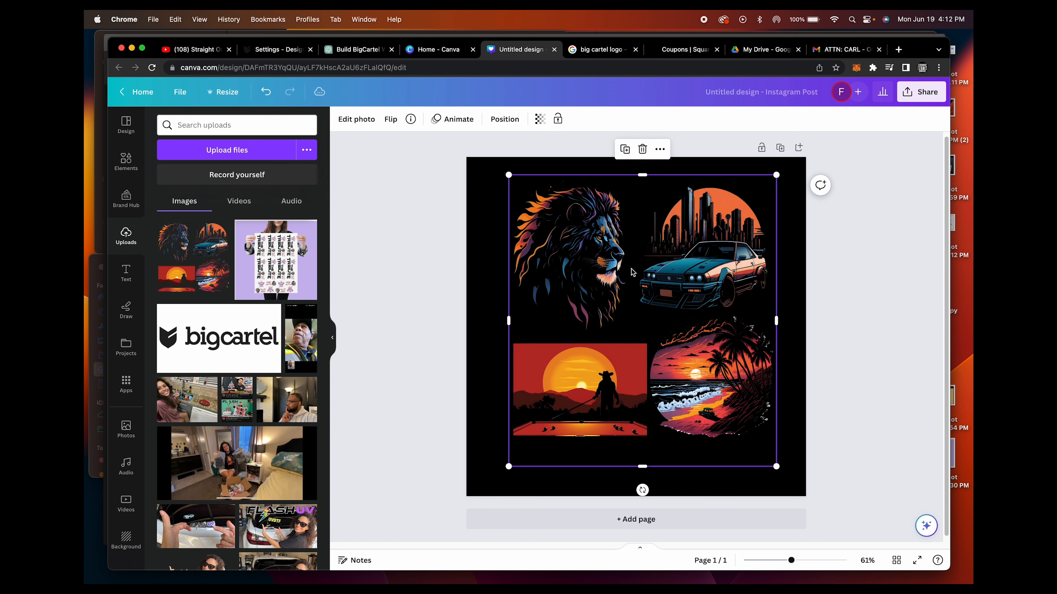
drag(776, 467, 789, 481)
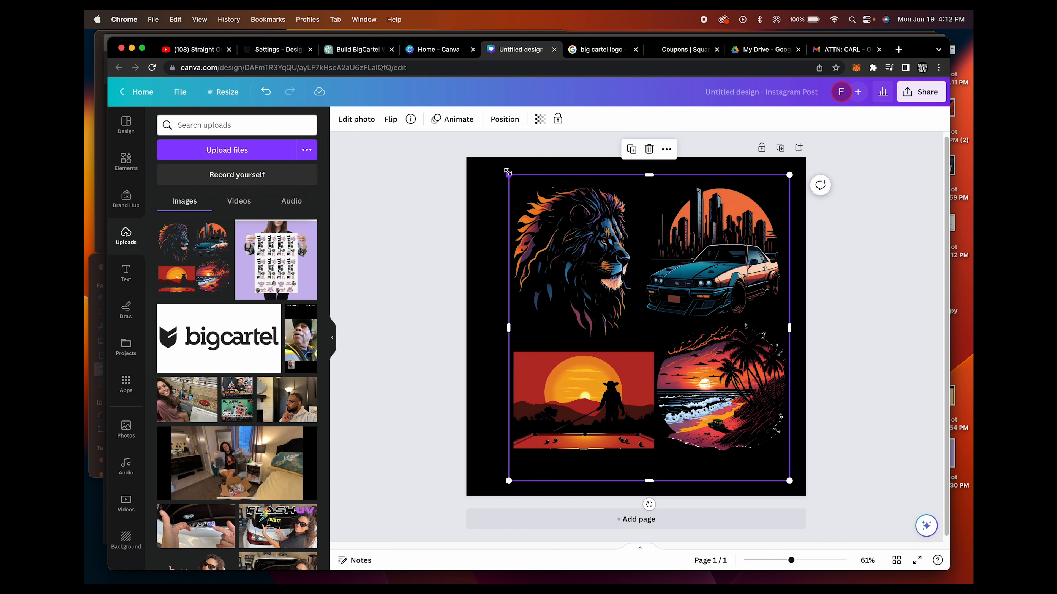
drag(508, 175, 496, 161)
click(850, 264)
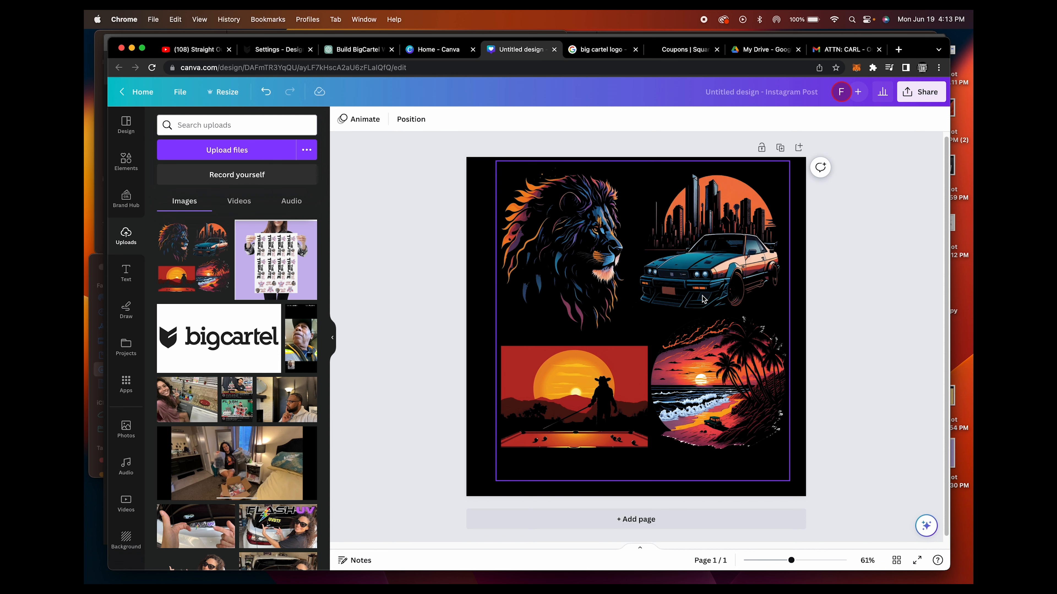
Examine the beach sunset and car artwork on the enlarged gang sheet at 230% and 500% zoom
click(771, 306)
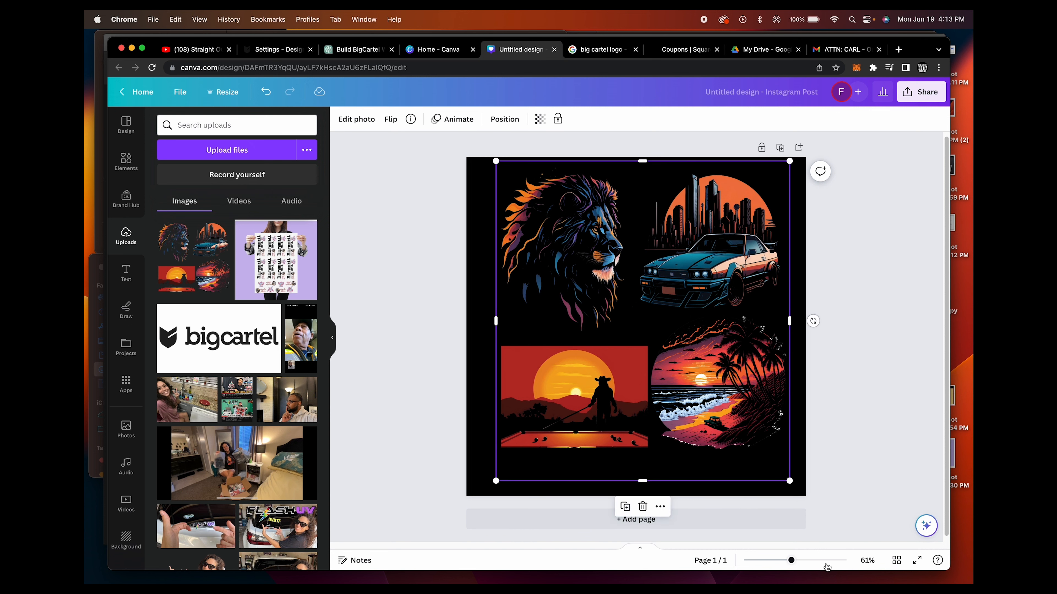
click(826, 561)
drag(795, 453, 544, 299)
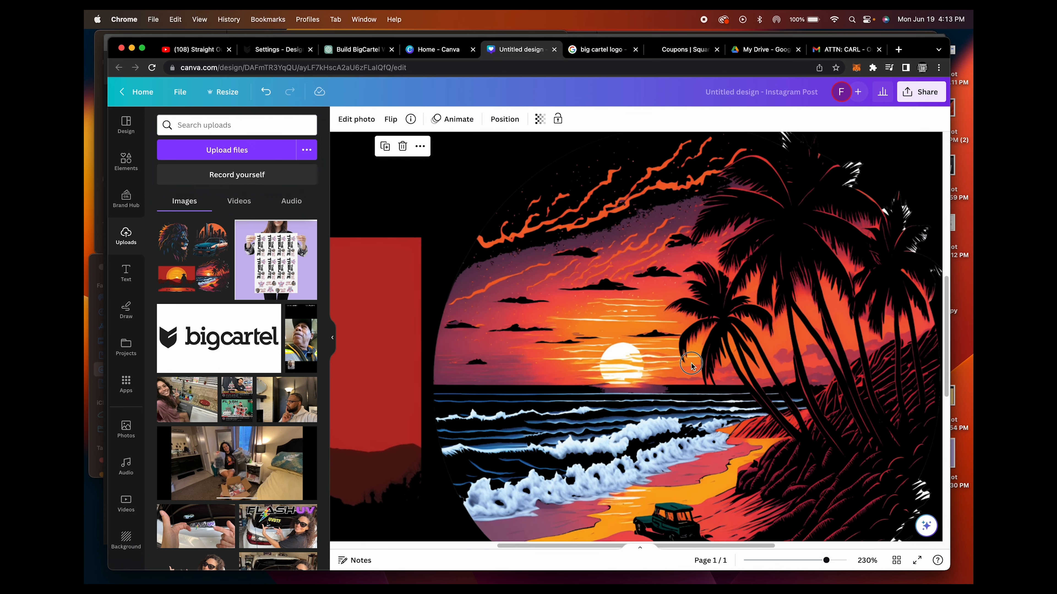
drag(693, 363, 852, 448)
drag(538, 254, 721, 421)
drag(615, 236, 588, 308)
drag(800, 370, 564, 395)
drag(868, 490, 755, 533)
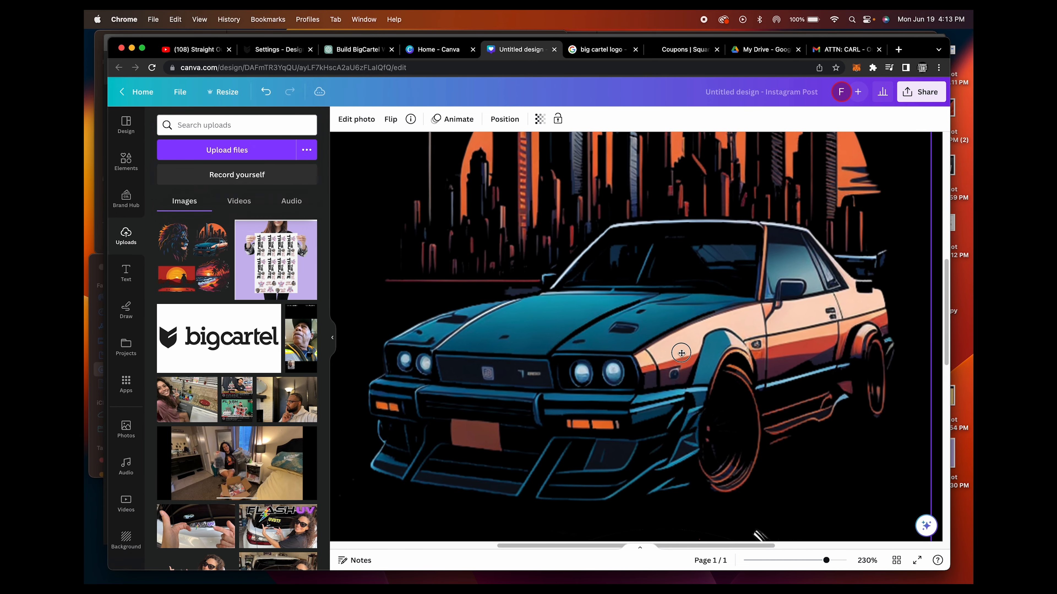
scroll(834, 333, down, 15)
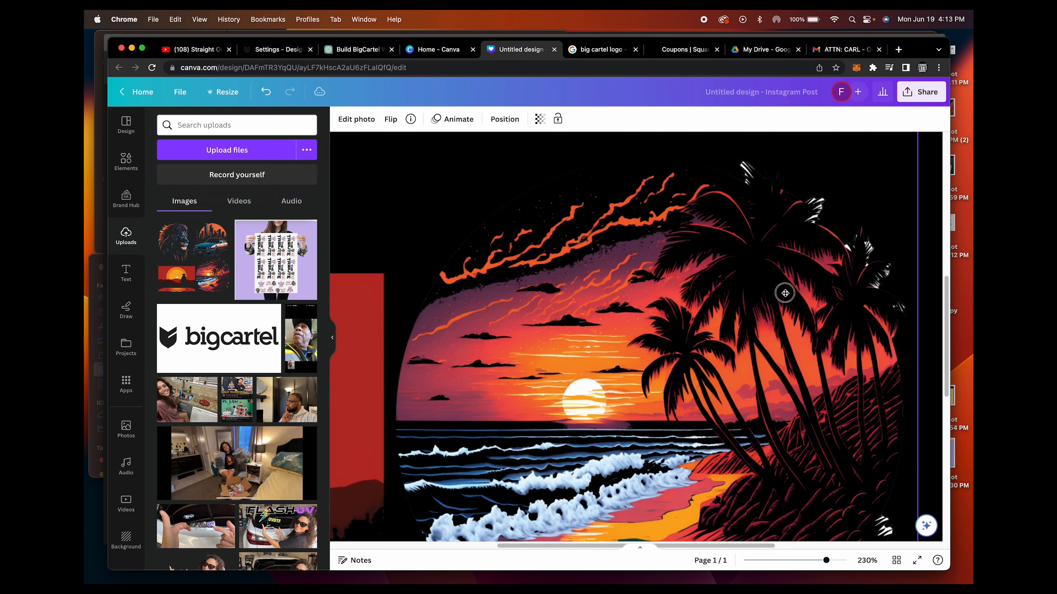
drag(831, 561, 865, 559)
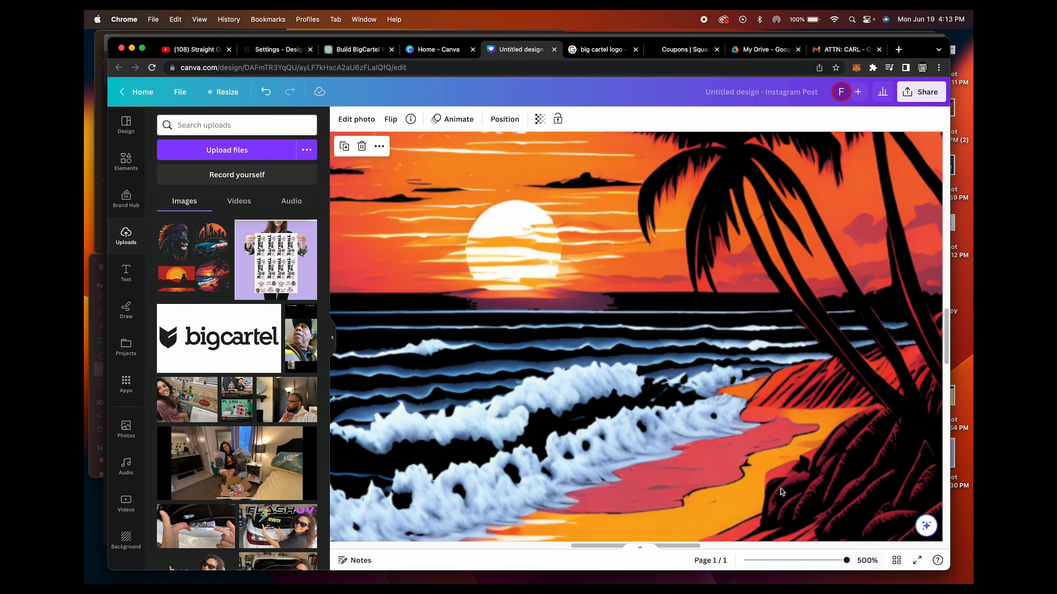
scroll(544, 393, up, 3)
drag(544, 393, 712, 394)
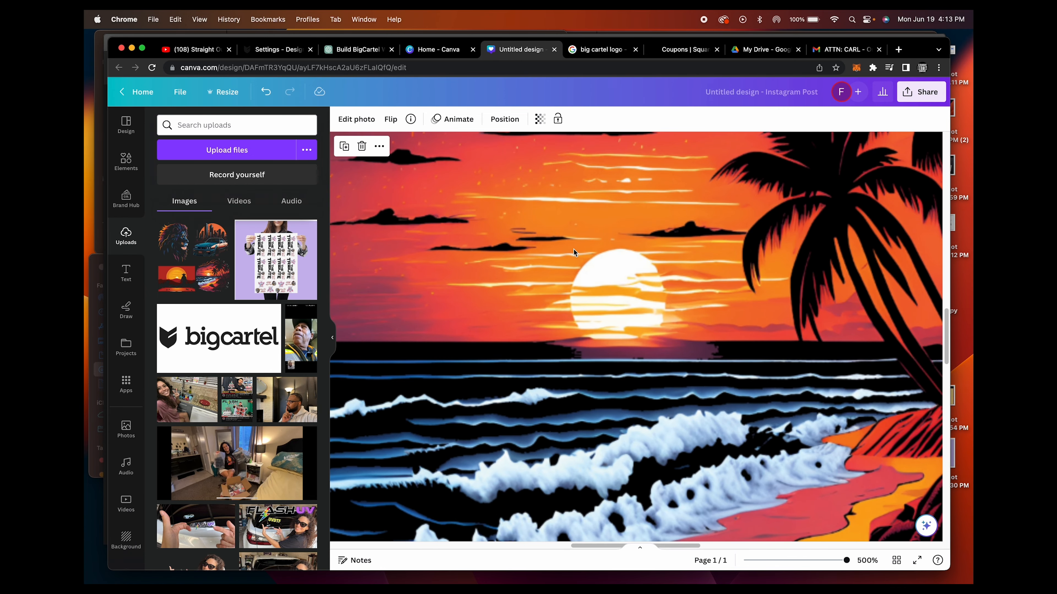
Switch to Adobe Illustrator, move the gang sheet image slightly up and to the left, and deselect it
click(574, 567)
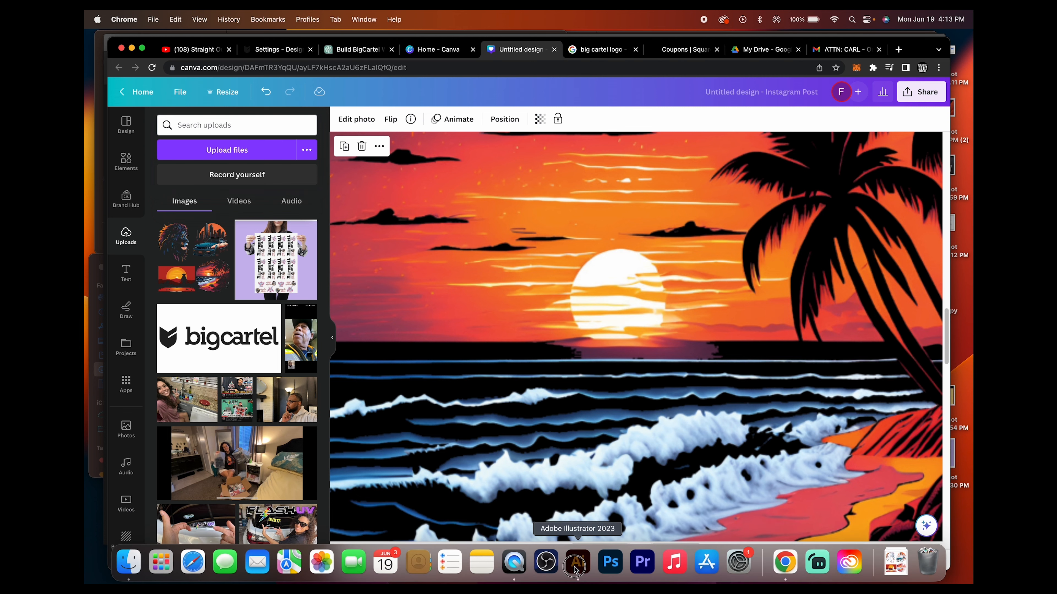
click(307, 296)
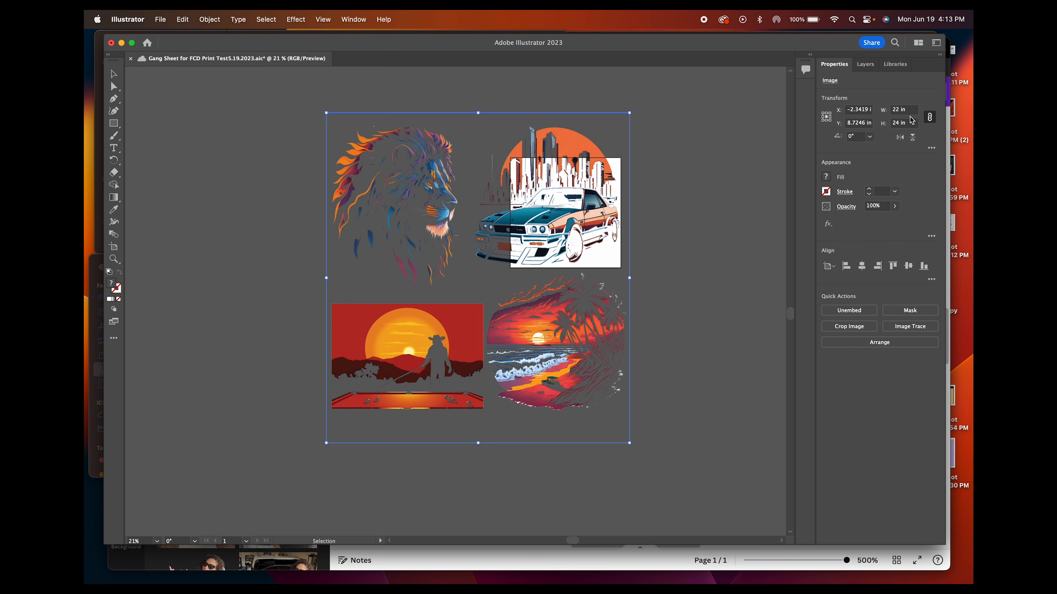
click(698, 180)
click(603, 201)
drag(543, 220, 516, 213)
click(182, 118)
Create a new document 22 in wide and 24 in high, in CMYK color at 300 ppi
click(159, 19)
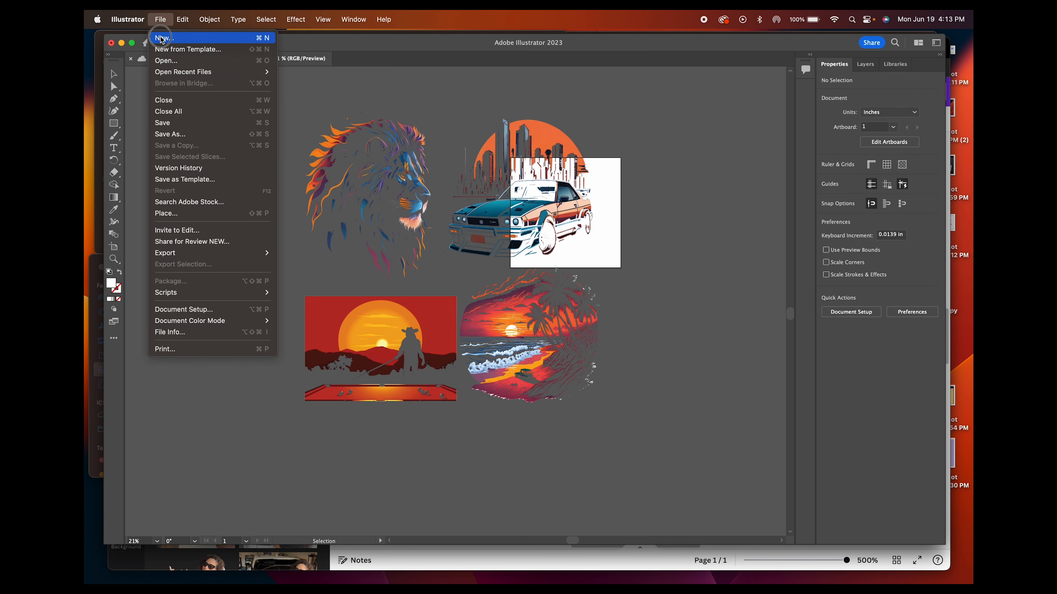
click(161, 35)
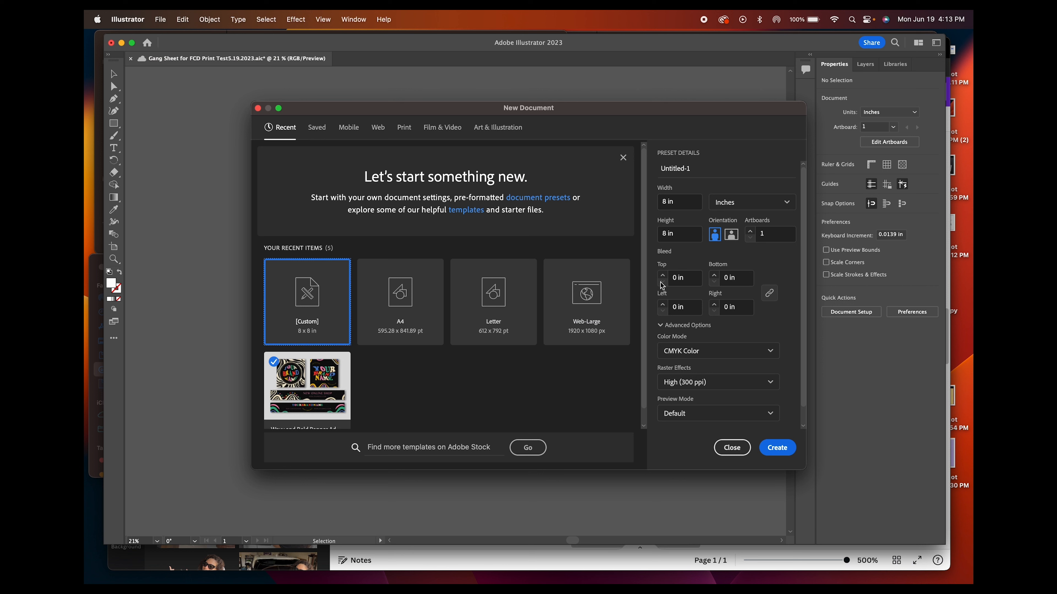
click(666, 205)
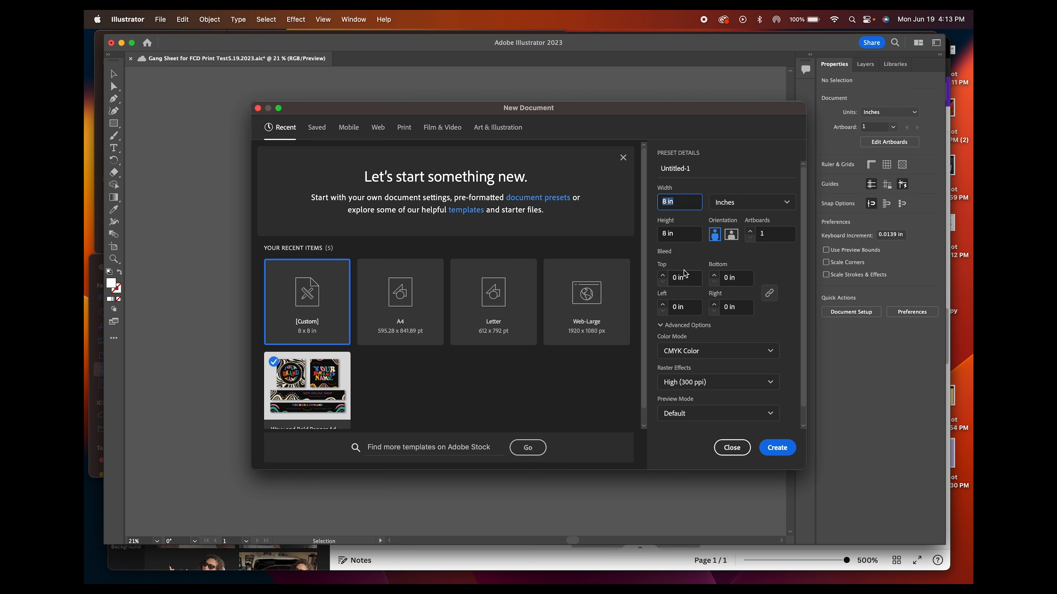
click(664, 235)
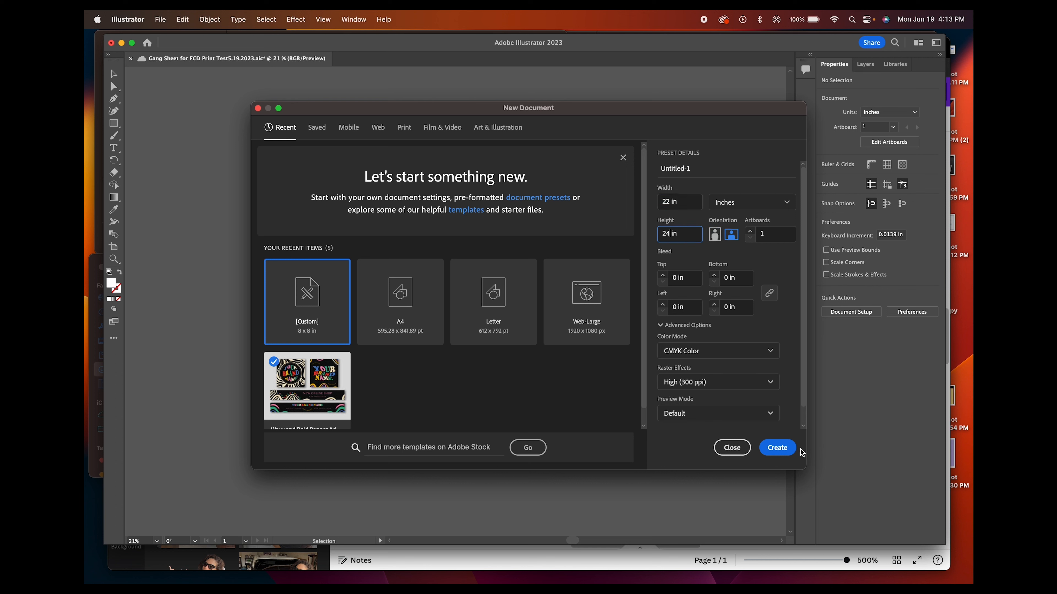
click(777, 448)
Copy the gang sheet image from the original document into the new one and align it with the artboard
click(235, 59)
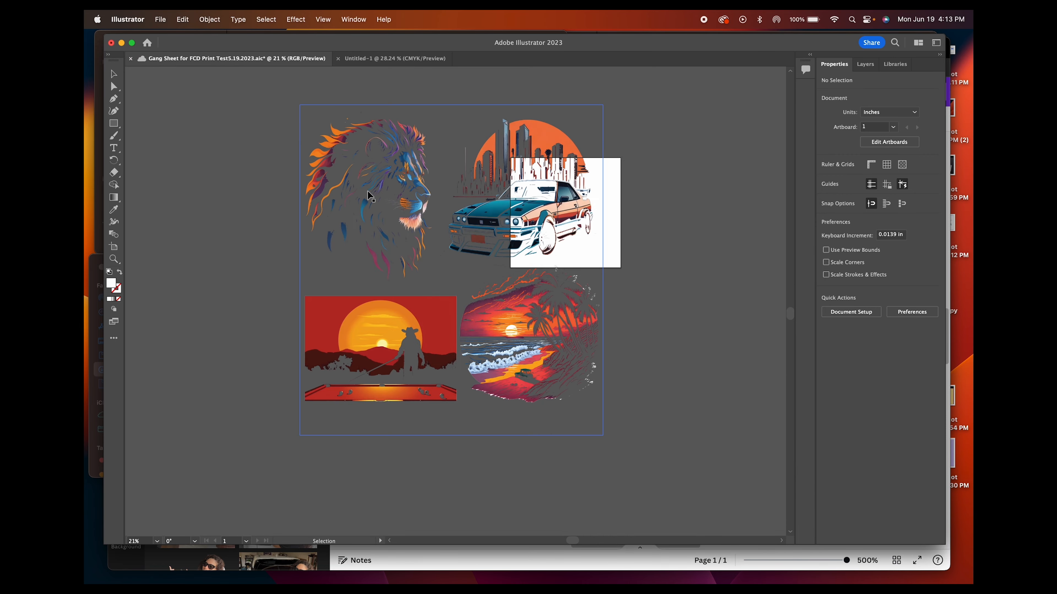
drag(403, 205, 423, 128)
drag(585, 272, 534, 239)
click(725, 336)
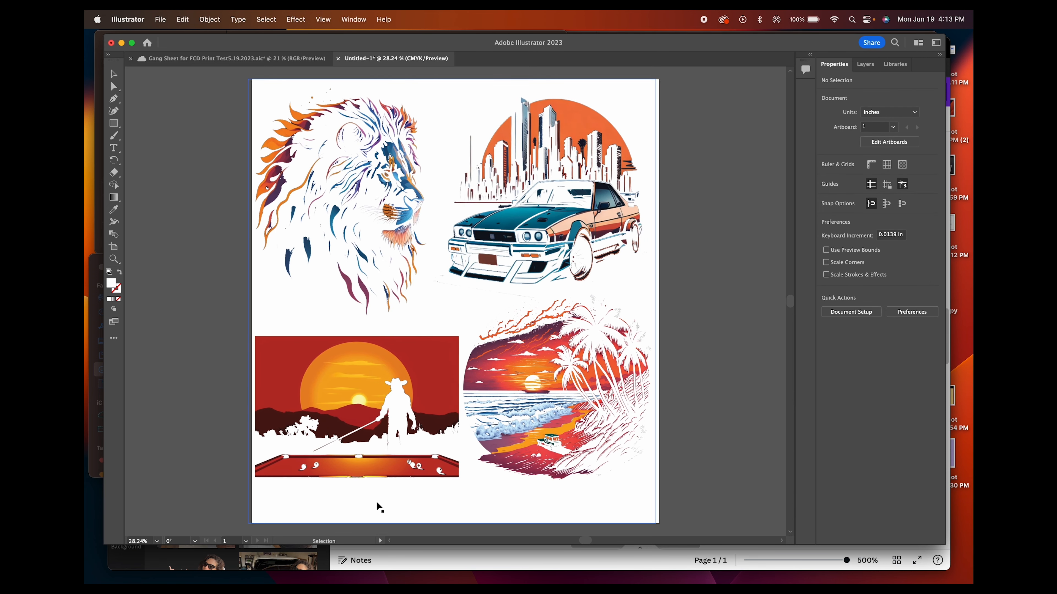
drag(562, 251, 564, 252)
click(716, 312)
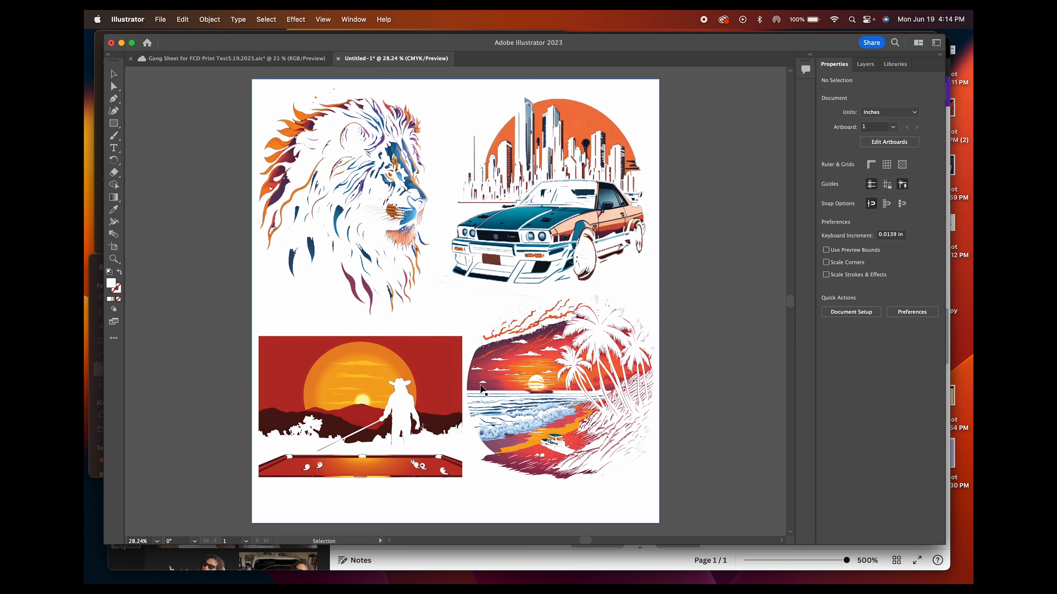
Move the gang sheet image off the white artboard onto the dark canvas to its left
mouse_move(588, 542)
mouse_down()
mouse_move(568, 542)
mouse_move(582, 542)
mouse_up()
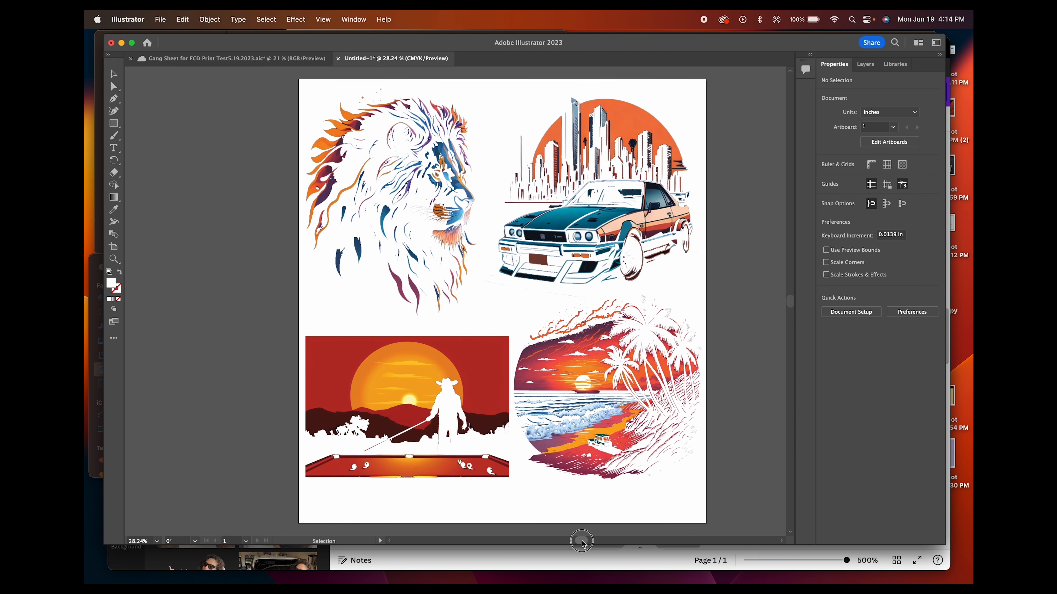
drag(582, 541, 566, 542)
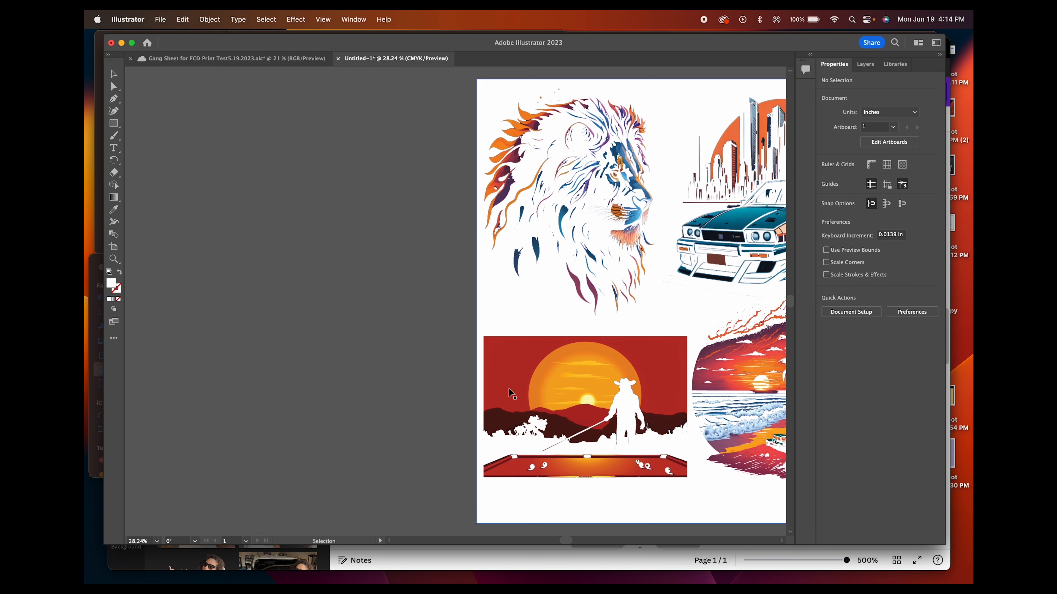
drag(557, 385, 167, 377)
drag(563, 542, 555, 541)
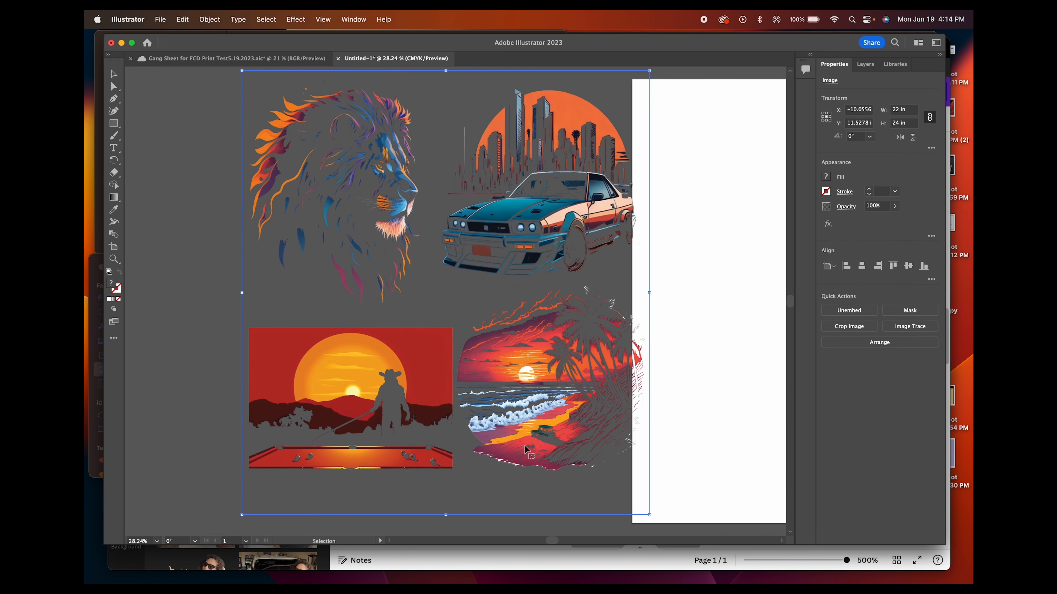
drag(524, 372, 412, 366)
Examine the palm trees and waves of the beach sunset artwork at 300% zoom, shifting the image to reach other areas
click(147, 541)
text(300)
key(Return)
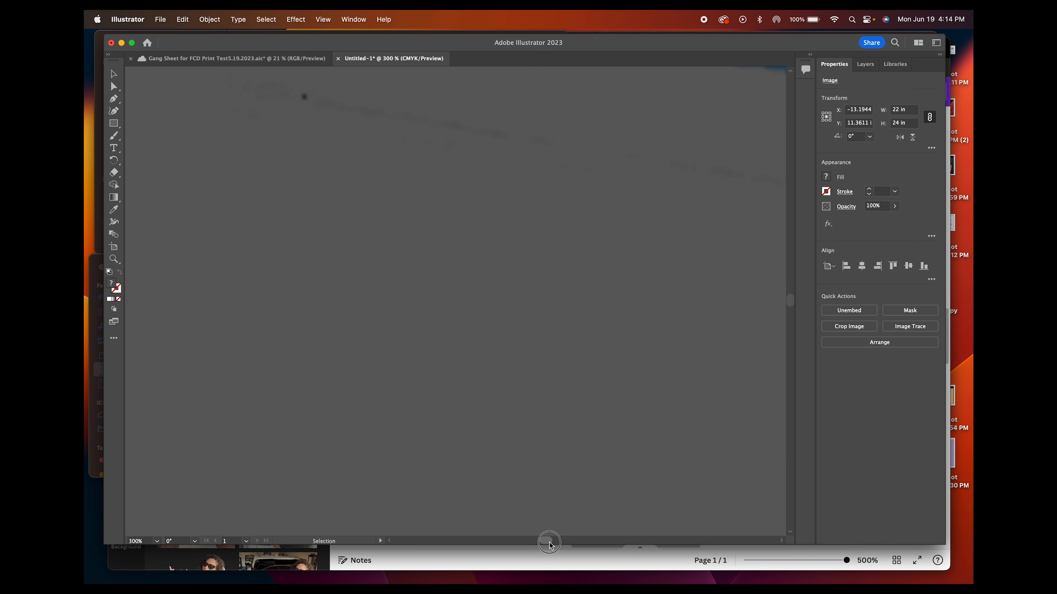
scroll(550, 467, down, 10)
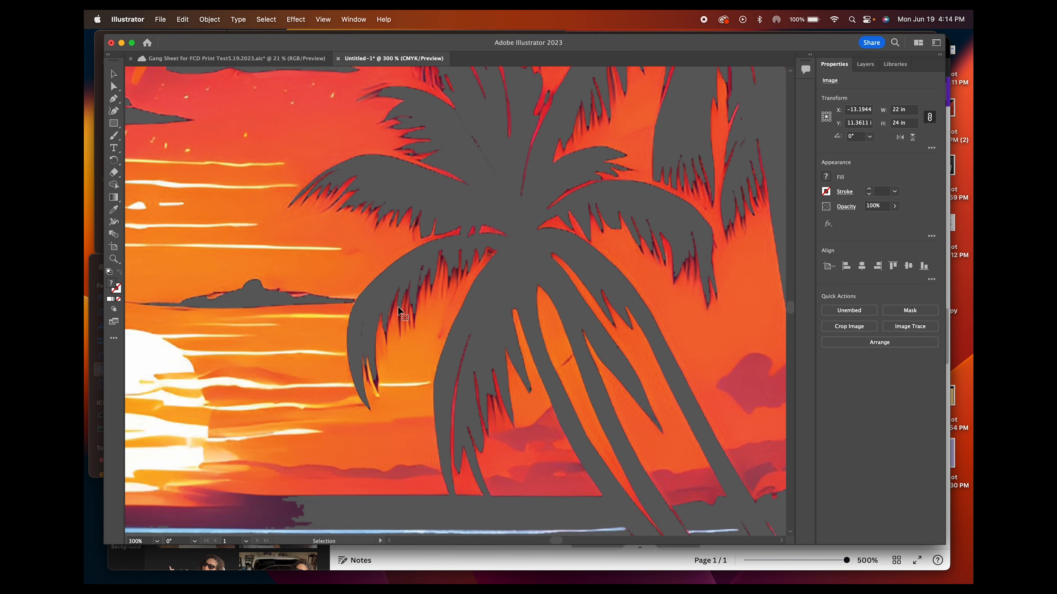
scroll(524, 397, down, 15)
drag(677, 410, 642, 294)
drag(470, 318, 790, 273)
drag(398, 235, 524, 287)
Examine the beach sunset artwork at 101% zoom, shifting the gang sheet image to bring its sky, waves and palms into view
click(142, 540)
double_click(141, 541)
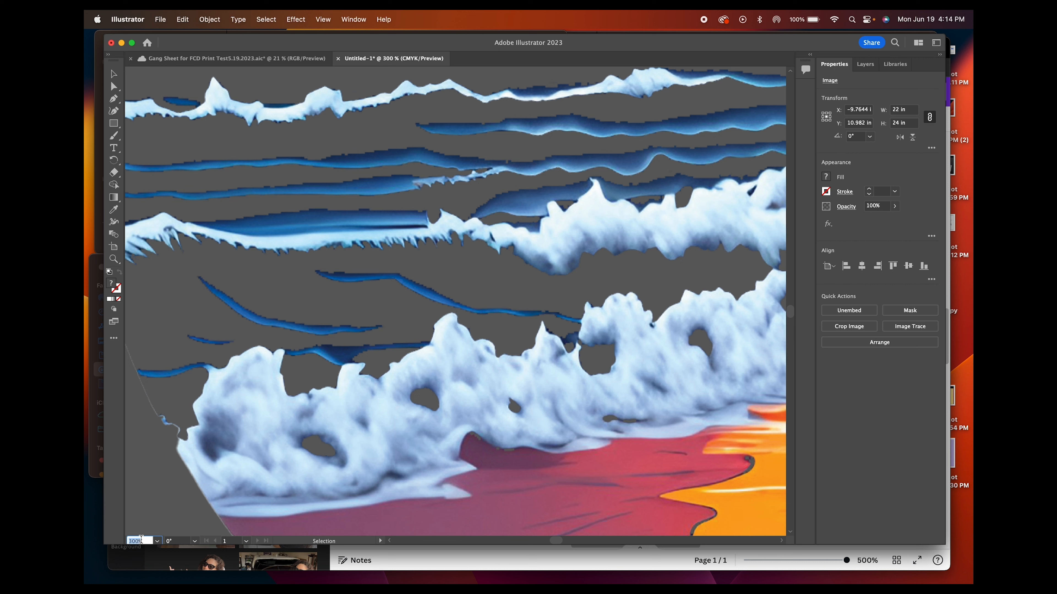
text(101)
key(Return)
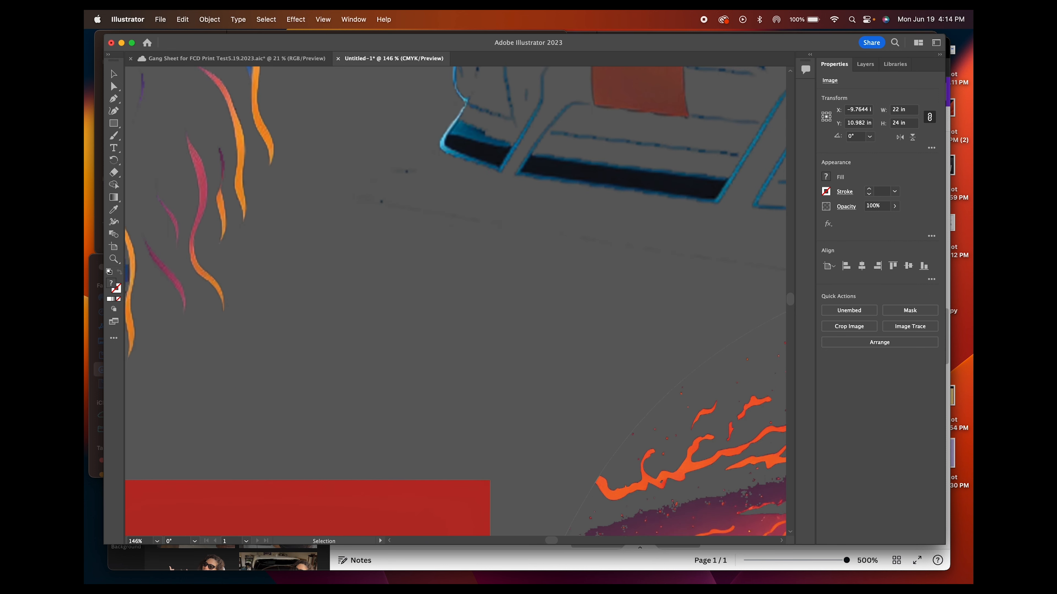
drag(365, 402, 477, 263)
drag(676, 329, 471, 364)
drag(579, 312, 426, 276)
drag(524, 345, 539, 230)
drag(595, 310, 527, 306)
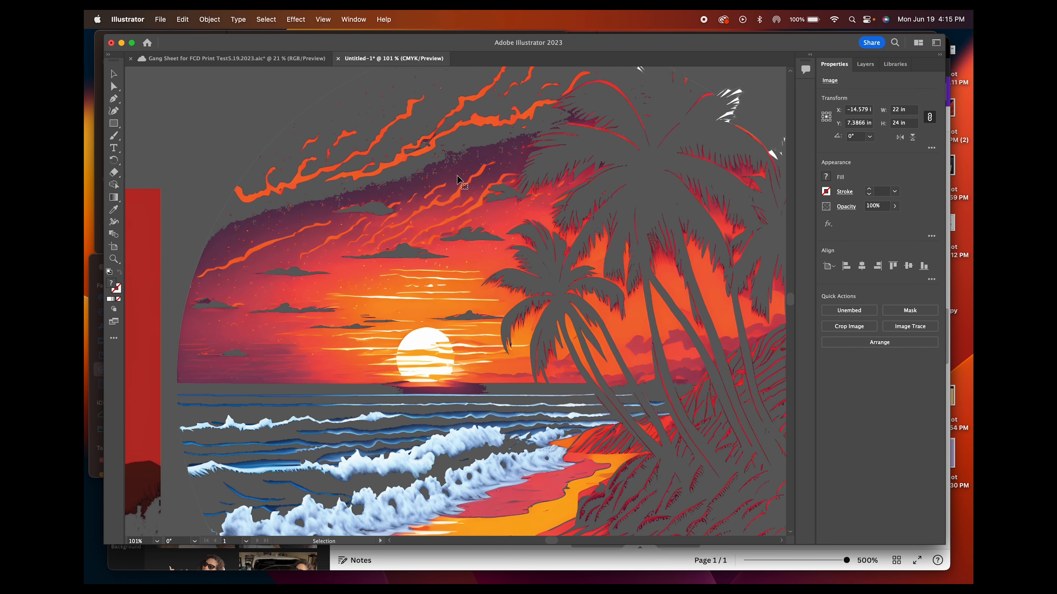
drag(462, 183, 472, 262)
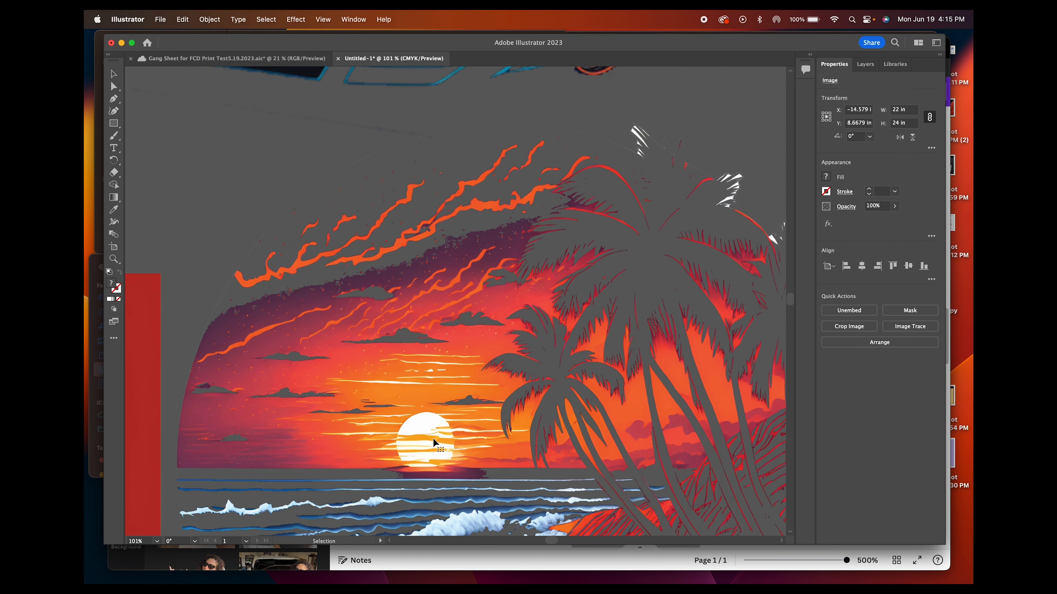
scroll(150, 539, down, 5)
scroll(149, 540, down, 5)
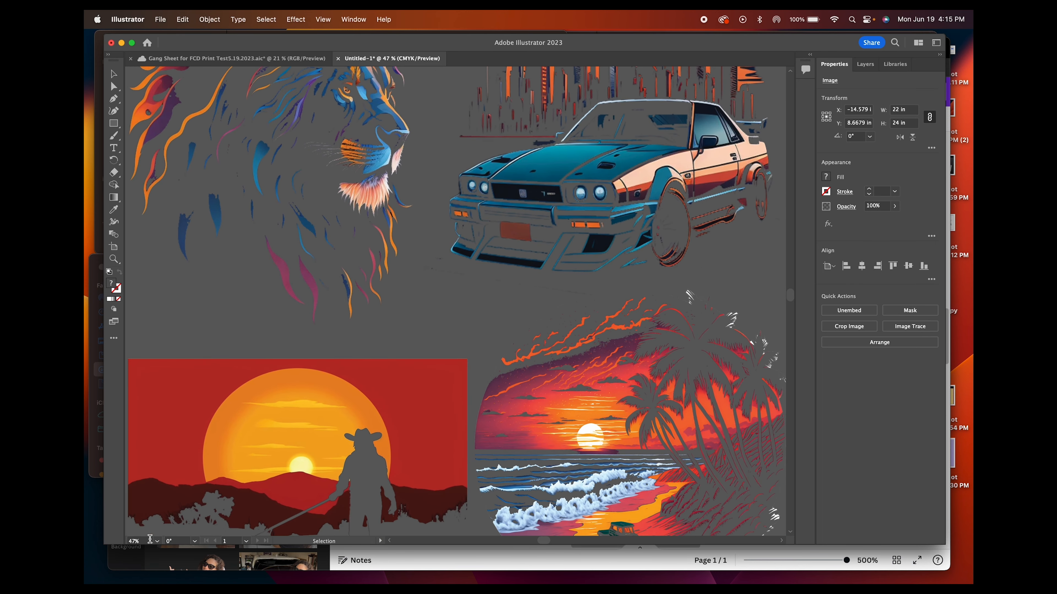
Compare the cowboy and beach artworks at reduced zoom, then inspect the beach scene's palm trees and outer edge at 107%
scroll(150, 540, up, 3)
scroll(386, 446, down, 5)
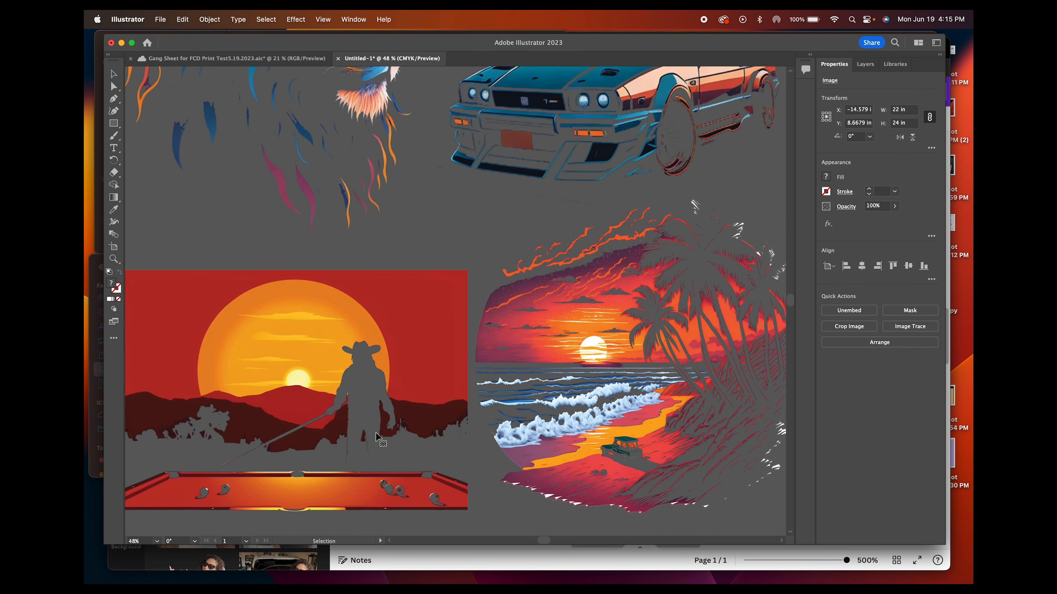
scroll(308, 455, left, 3)
scroll(138, 540, up, 6)
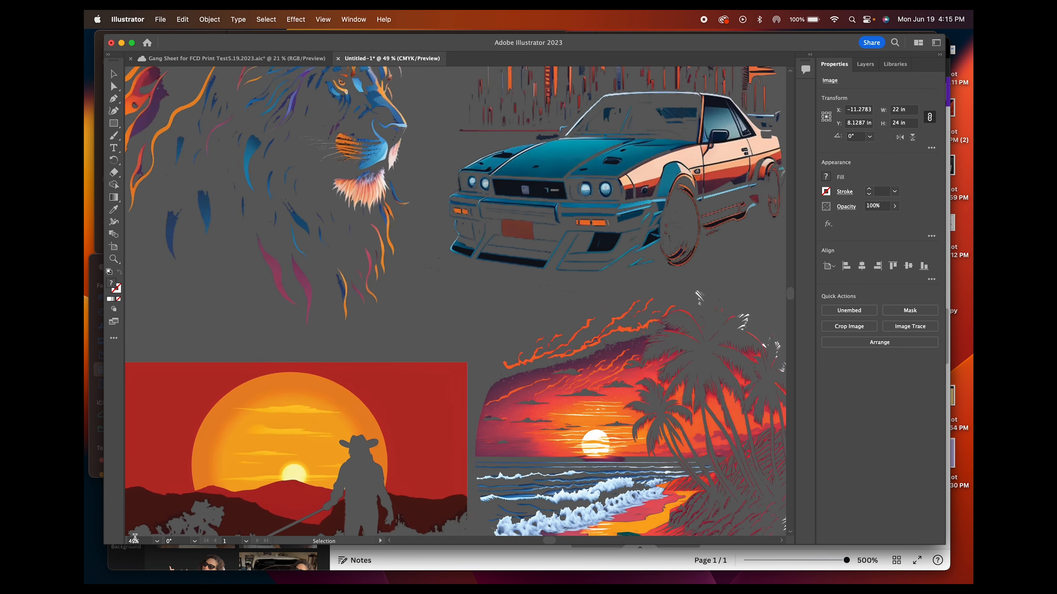
drag(332, 507, 584, 274)
drag(503, 352, 434, 320)
drag(531, 320, 387, 337)
drag(526, 306, 416, 318)
drag(576, 302, 462, 398)
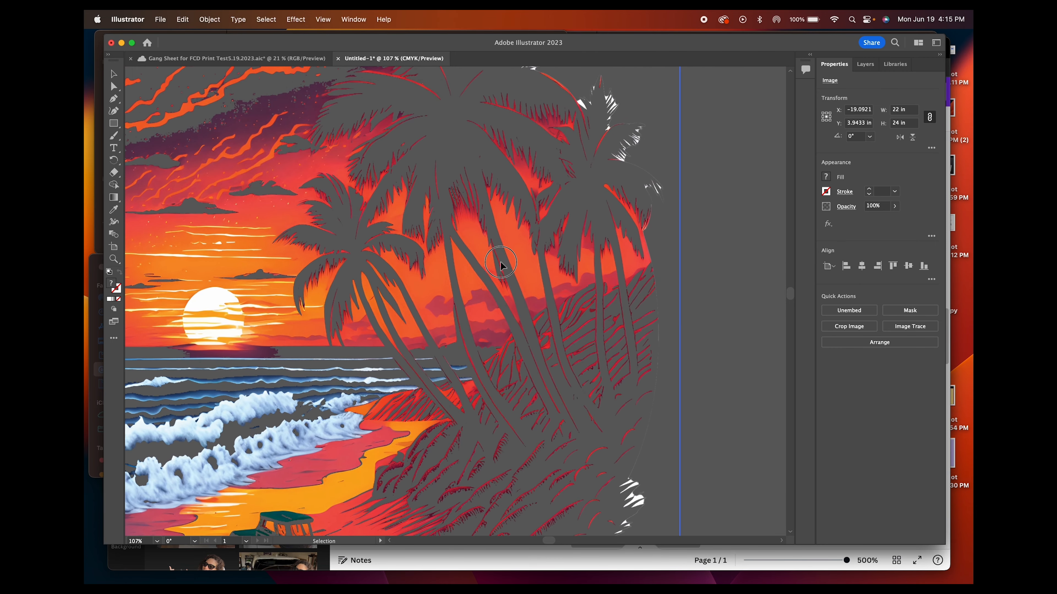
Examine the sports car and skyline artwork at 107% zoom, shifting the image to reach its wheels, body and windows
drag(501, 266, 532, 384)
drag(530, 277, 549, 412)
drag(535, 269, 568, 368)
drag(559, 281, 575, 393)
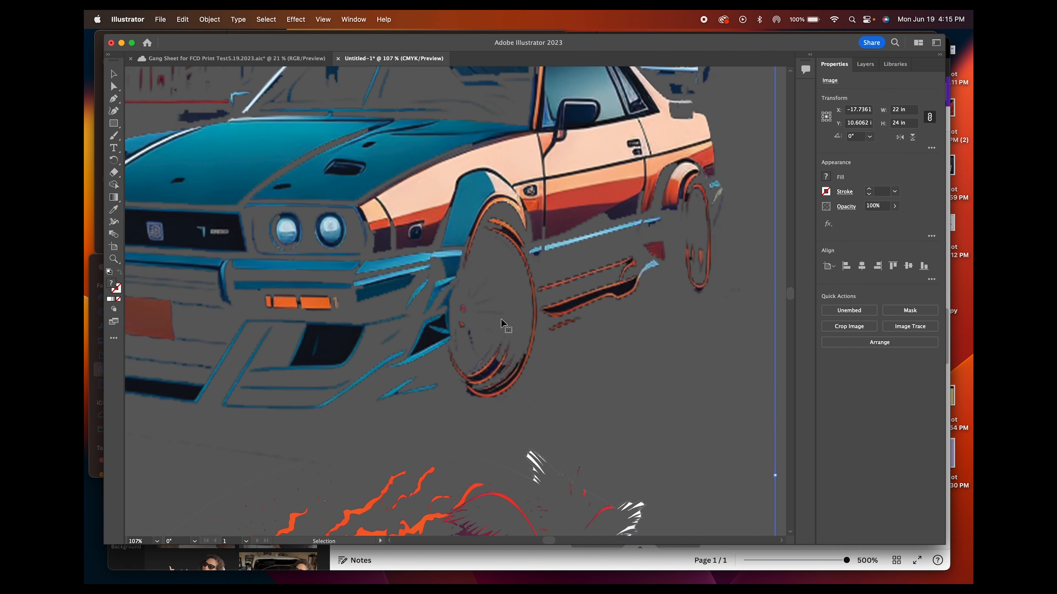
drag(605, 239, 625, 341)
drag(574, 290, 597, 331)
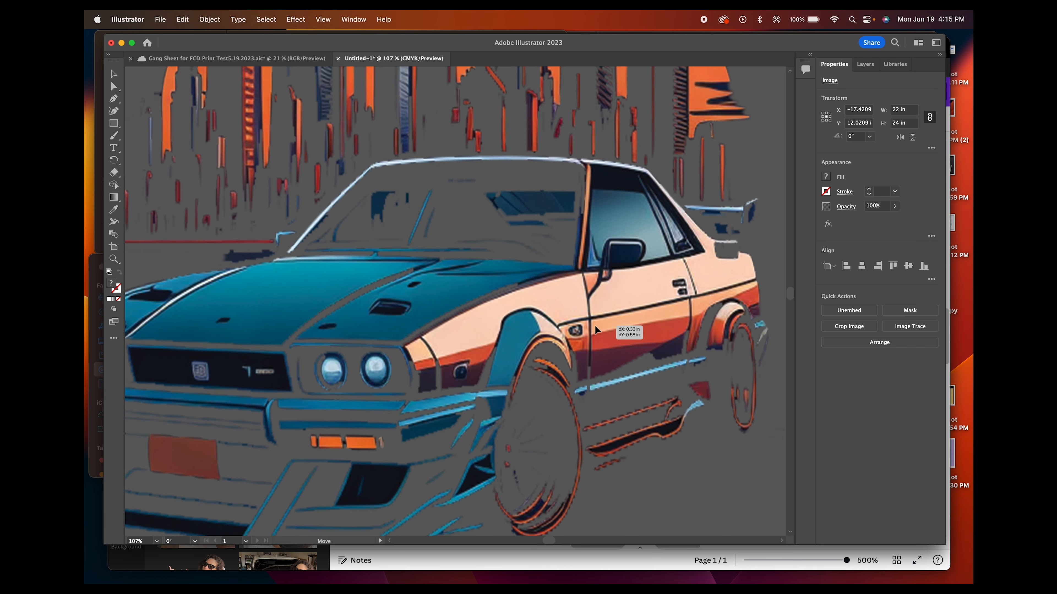
drag(526, 346, 605, 274)
Apply Image Trace to the whole gang sheet image and use the High Fidelity Photo preset
key(super+minus)
scroll(149, 542, down, 20)
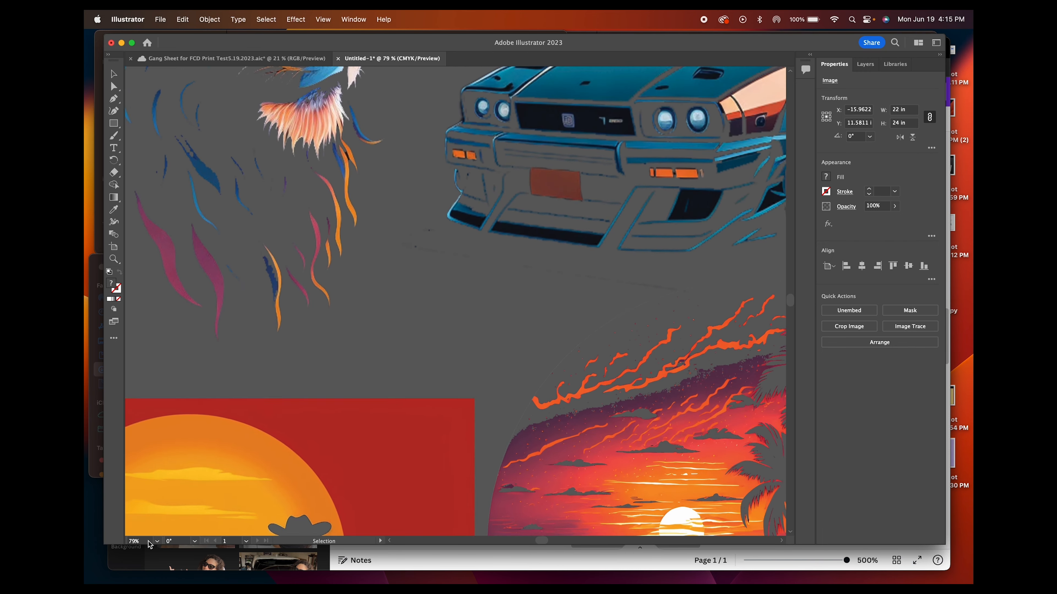
scroll(149, 542, down, 5)
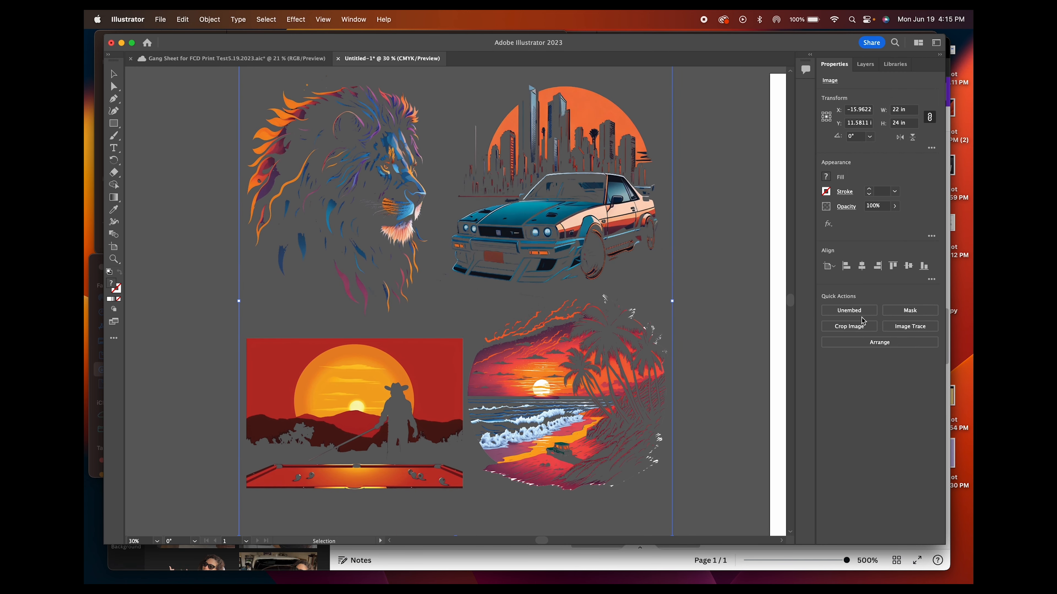
click(915, 327)
click(629, 329)
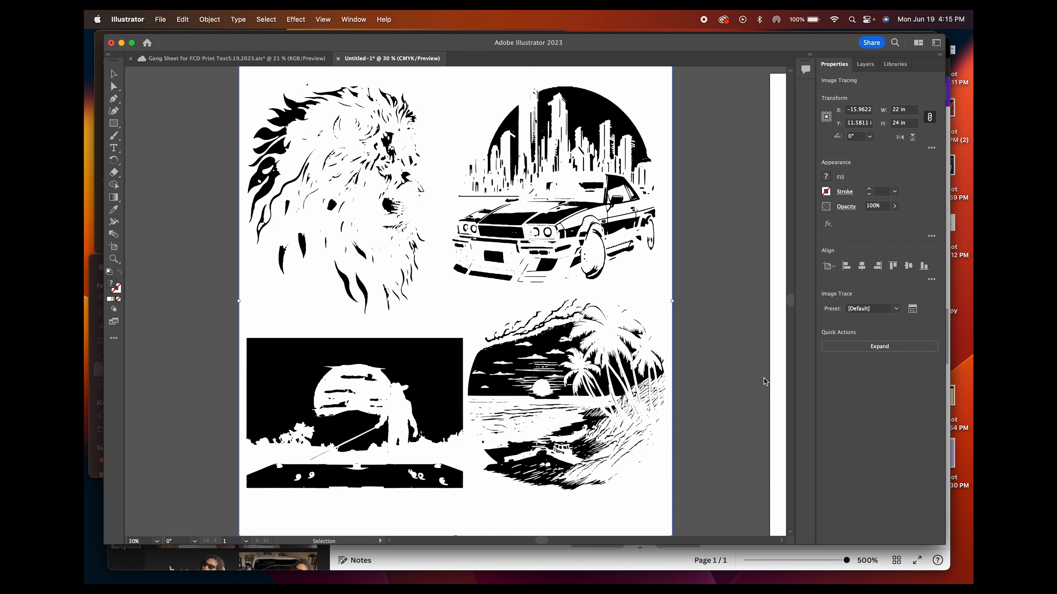
click(890, 308)
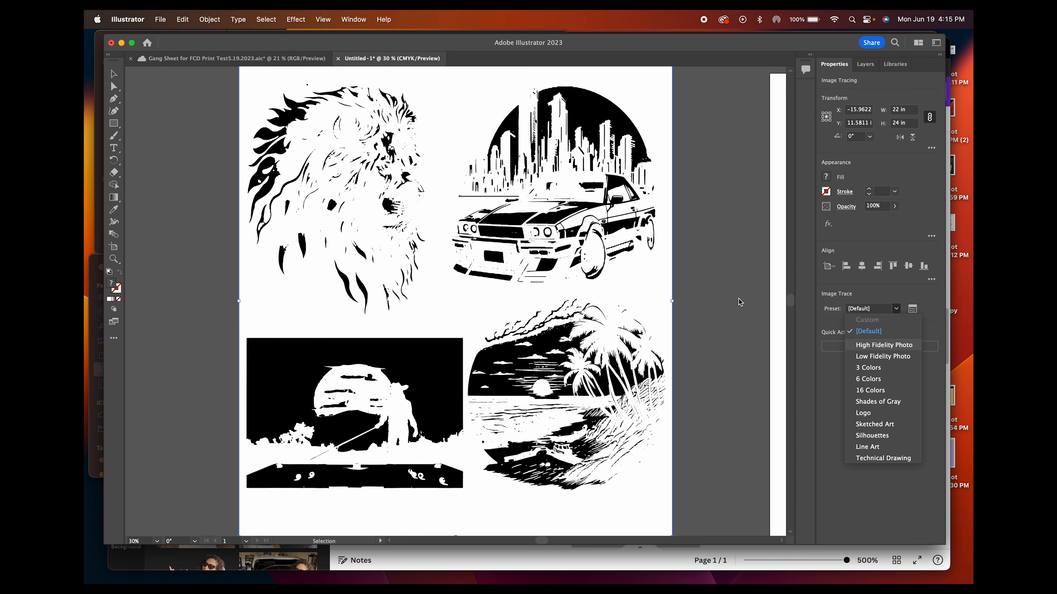
key(Return)
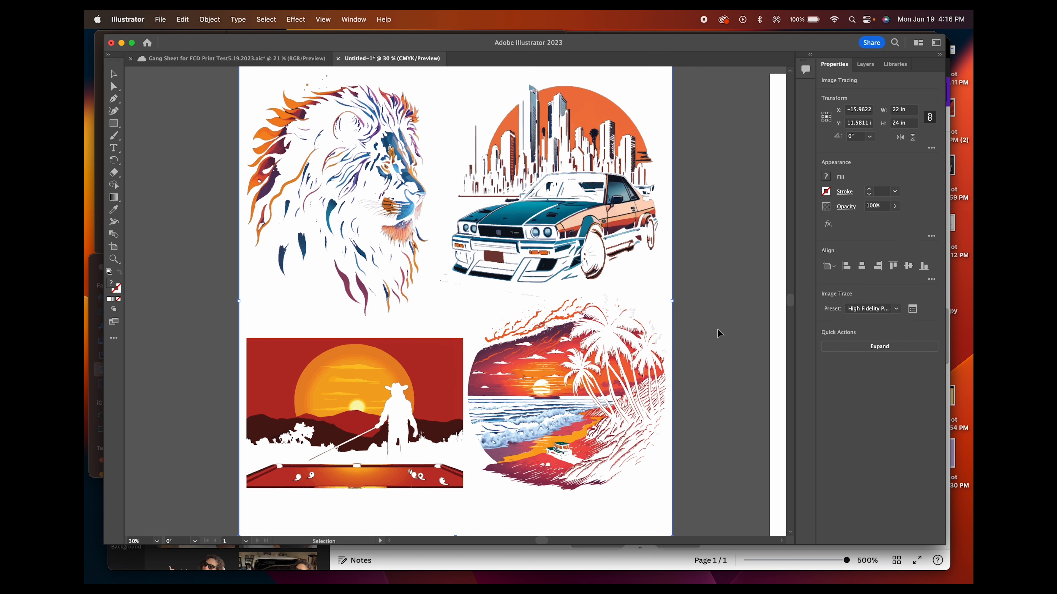
Inspect the traced gang sheet up close, then expand the tracing into editable paths
click(376, 511)
scroll(143, 540, up, 15)
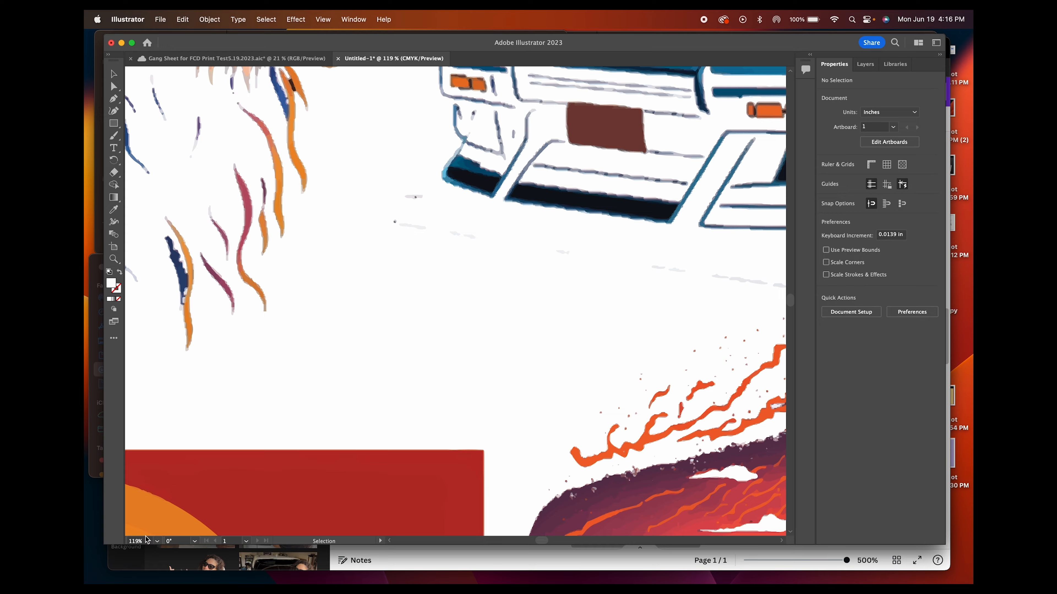
scroll(146, 539, down, 10)
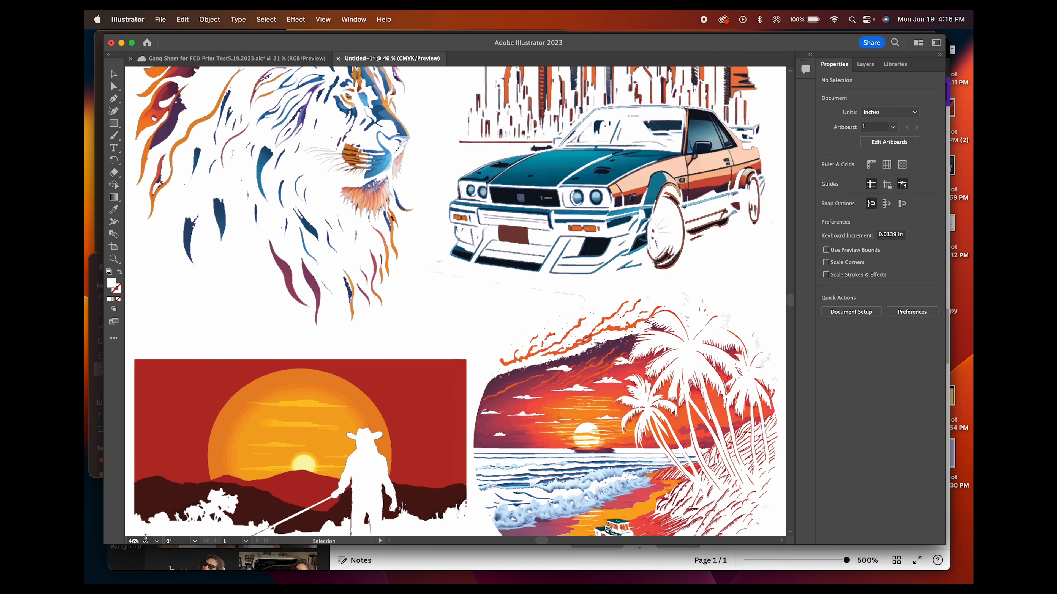
scroll(145, 538, down, 6)
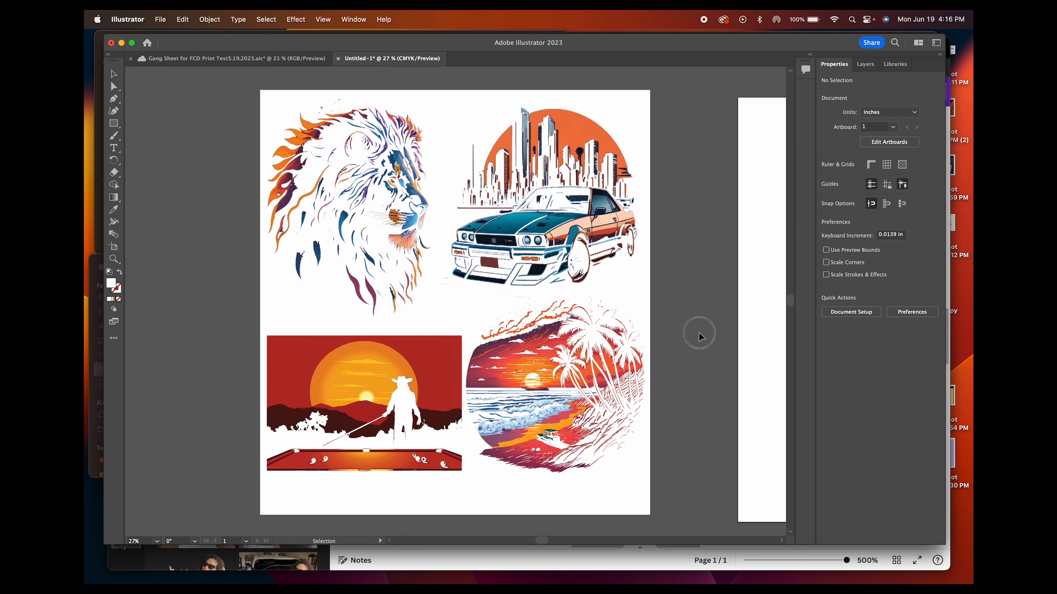
click(587, 381)
click(894, 348)
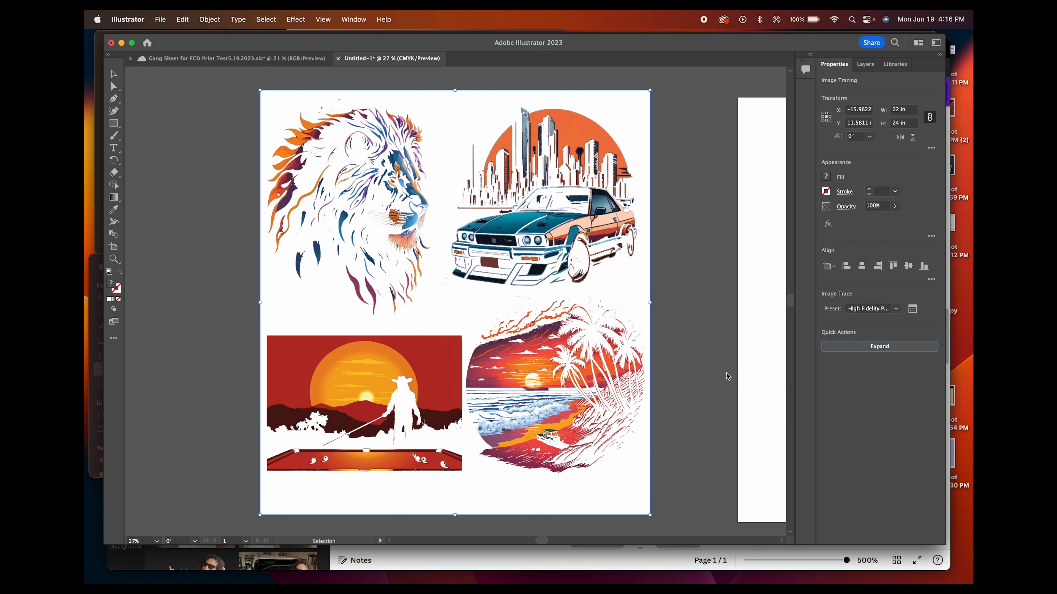
click(909, 349)
Delete the large white background shape around the four traced designs
click(711, 348)
click(630, 309)
key(Delete)
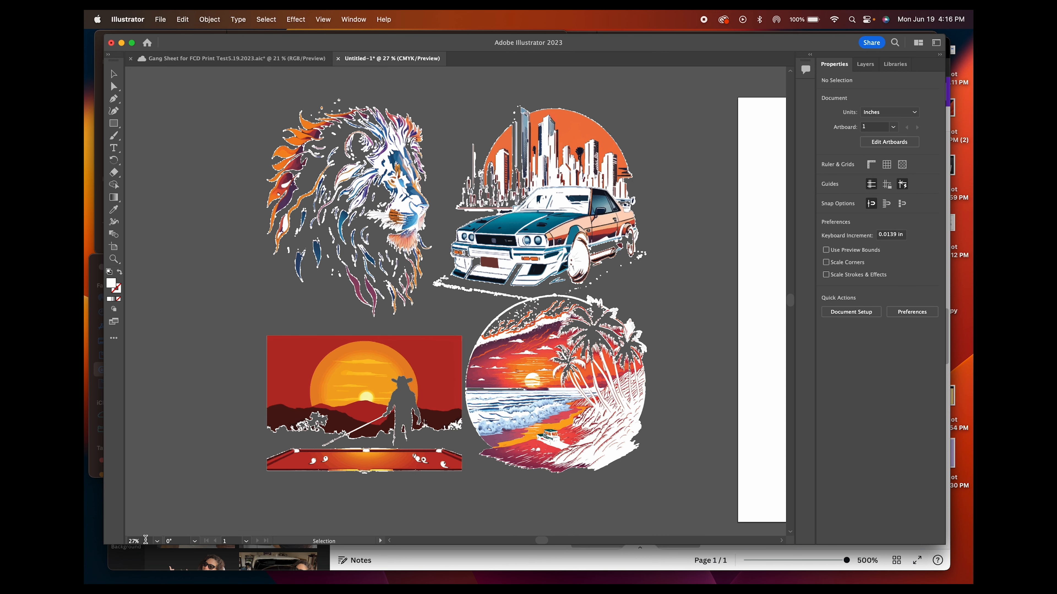
Delete the white shape filling the palm trunks and hillside in the beach sunset artwork
key(super+plus)
key(super+plus)
key(super+plus)
key(super+plus)
click(474, 352)
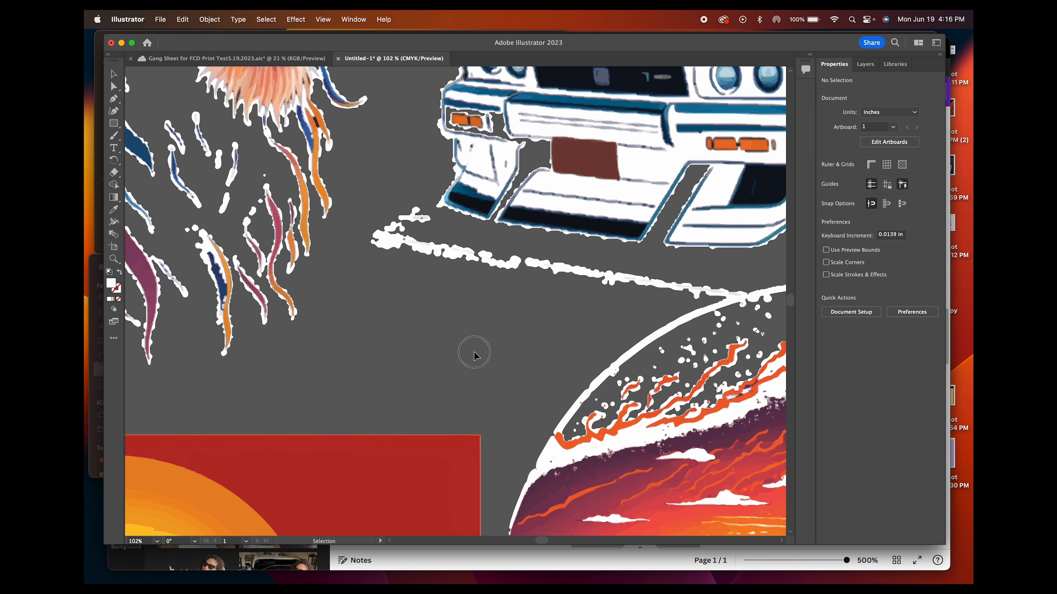
click(395, 248)
scroll(665, 427, down, 5)
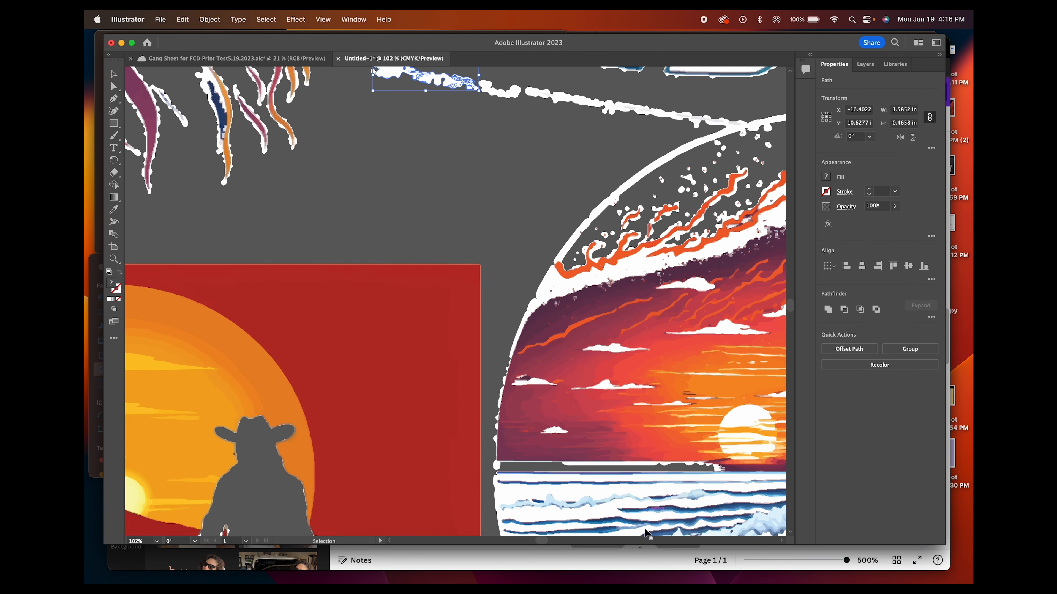
scroll(541, 545, right, 10)
scroll(549, 479, left, 2)
scroll(555, 429, down, 2)
scroll(554, 429, down, 3)
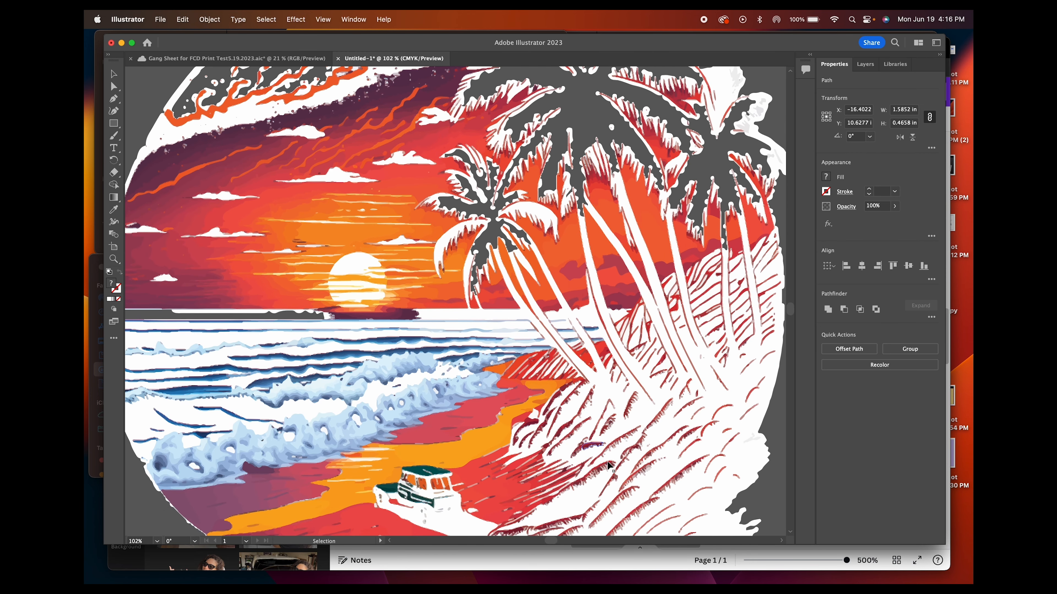
click(646, 412)
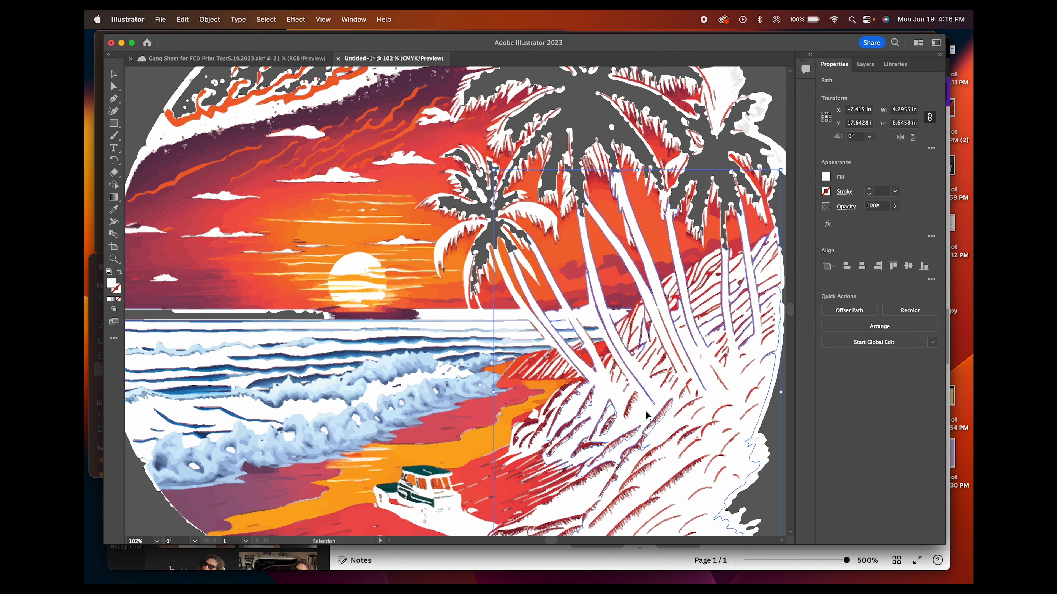
key(Delete)
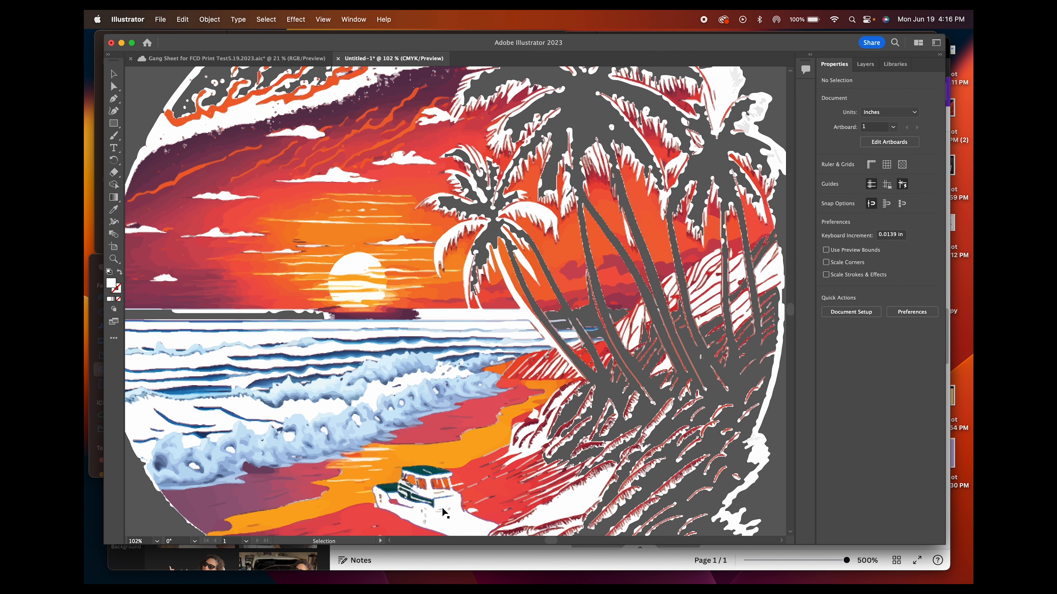
Delete the white shape on the beach vehicle and the two white shapes between the breaking waves
click(450, 518)
key(Delete)
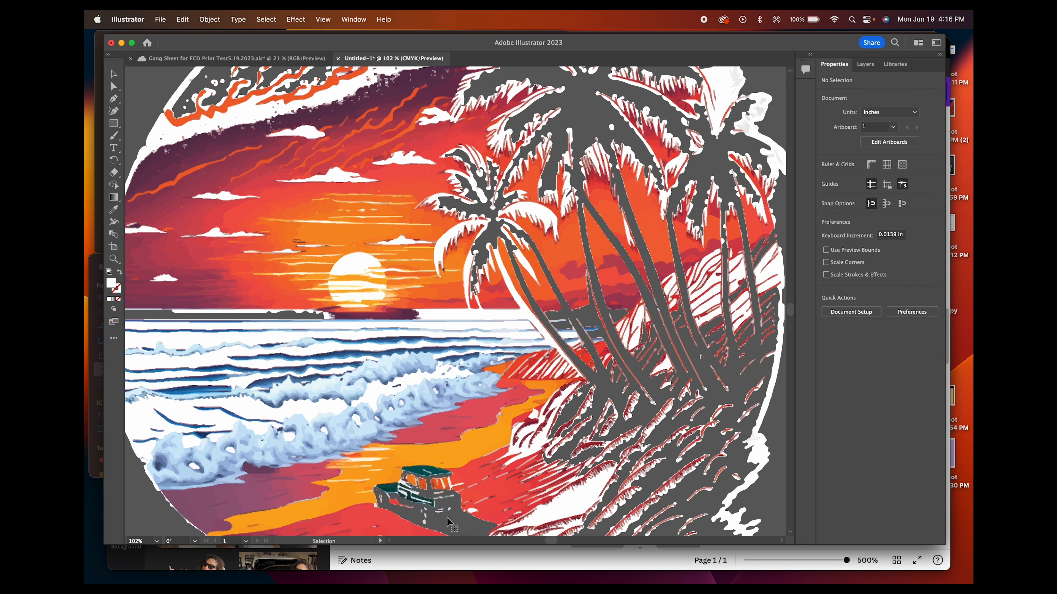
click(375, 399)
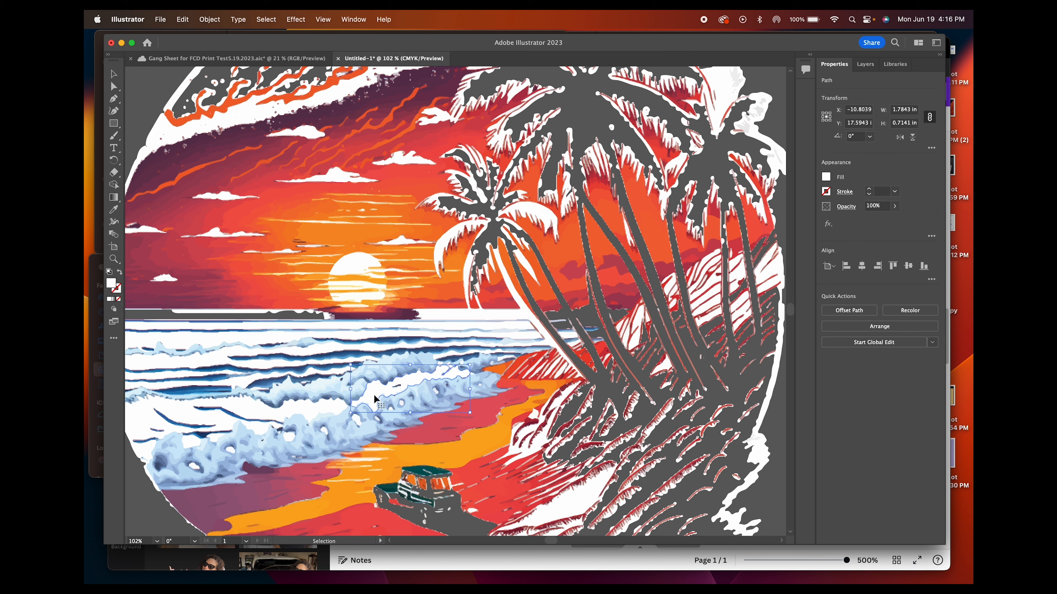
key(Delete)
click(315, 407)
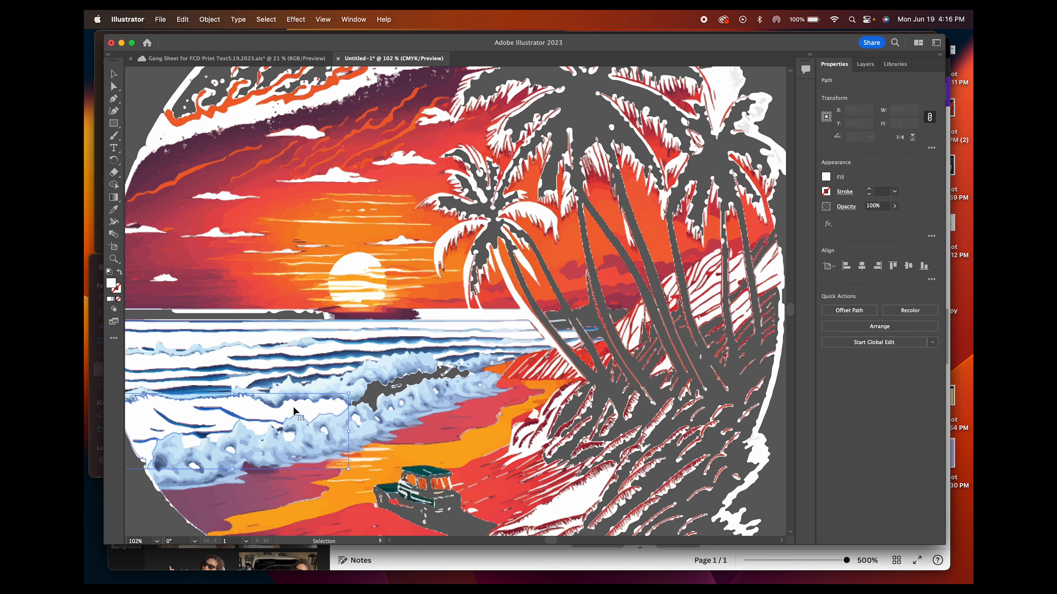
key(Delete)
scroll(141, 544, up, 16)
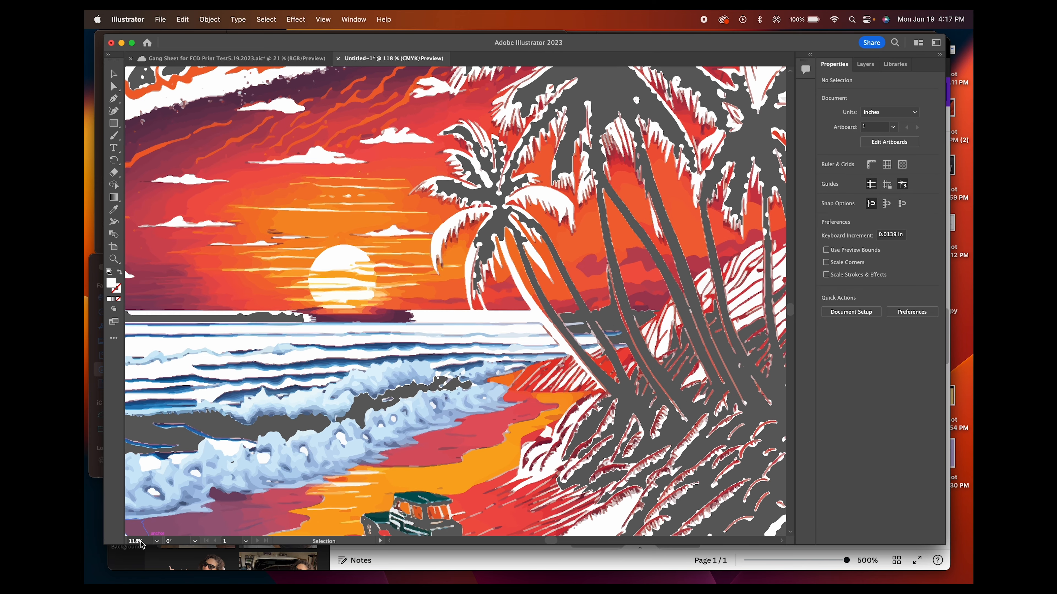
scroll(141, 545, down, 20)
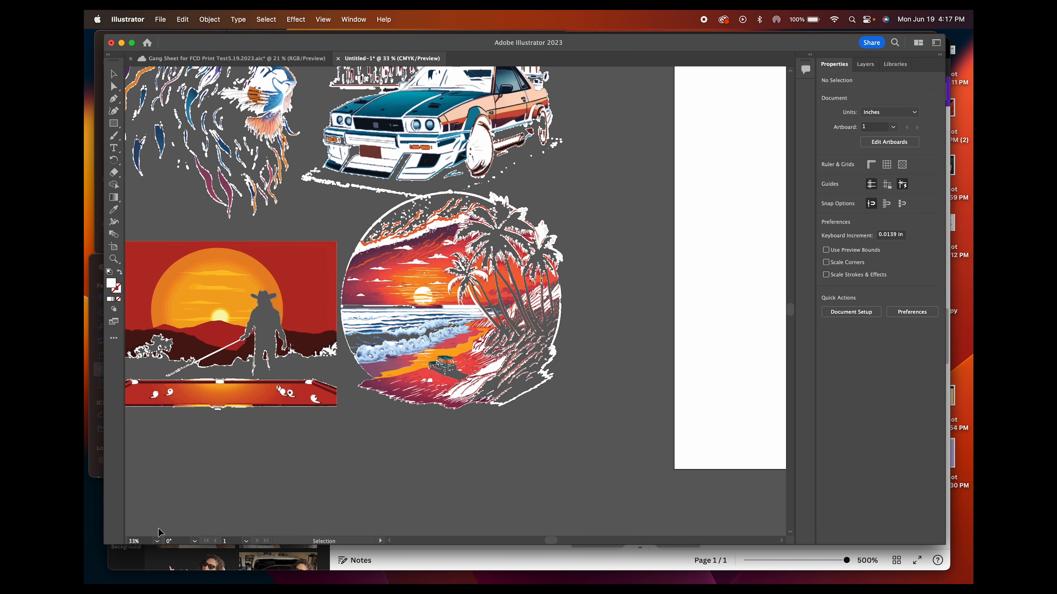
scroll(146, 539, down, 3)
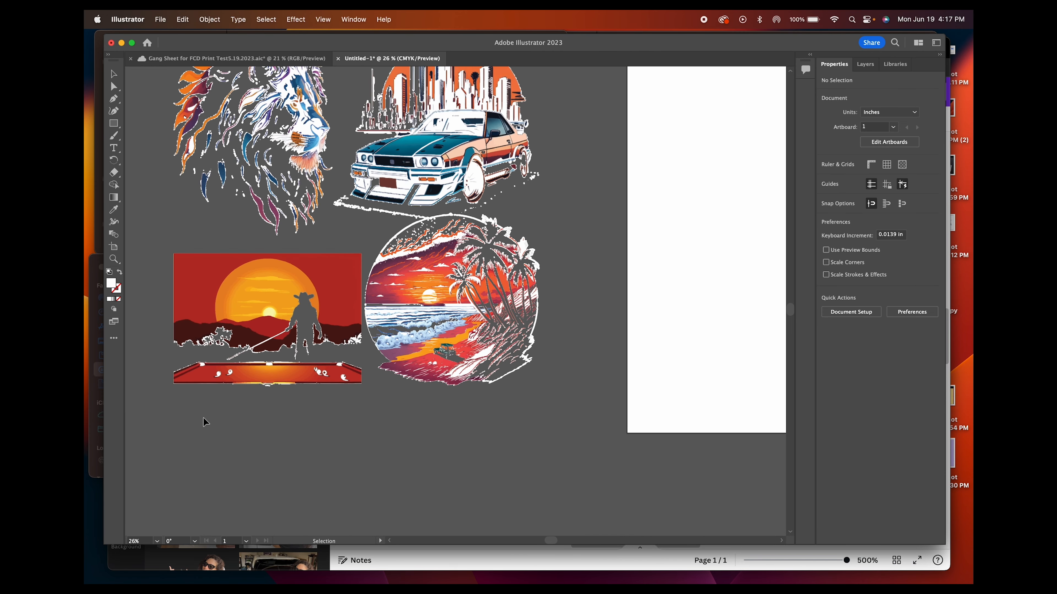
drag(794, 315, 789, 298)
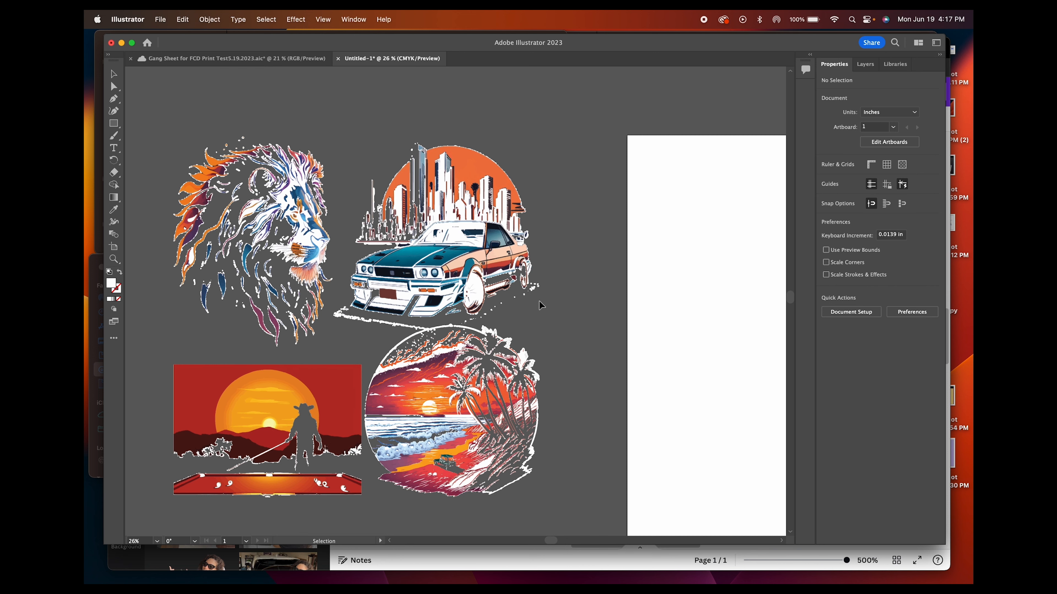
Open the home screen and browse the saved cloud files
click(147, 43)
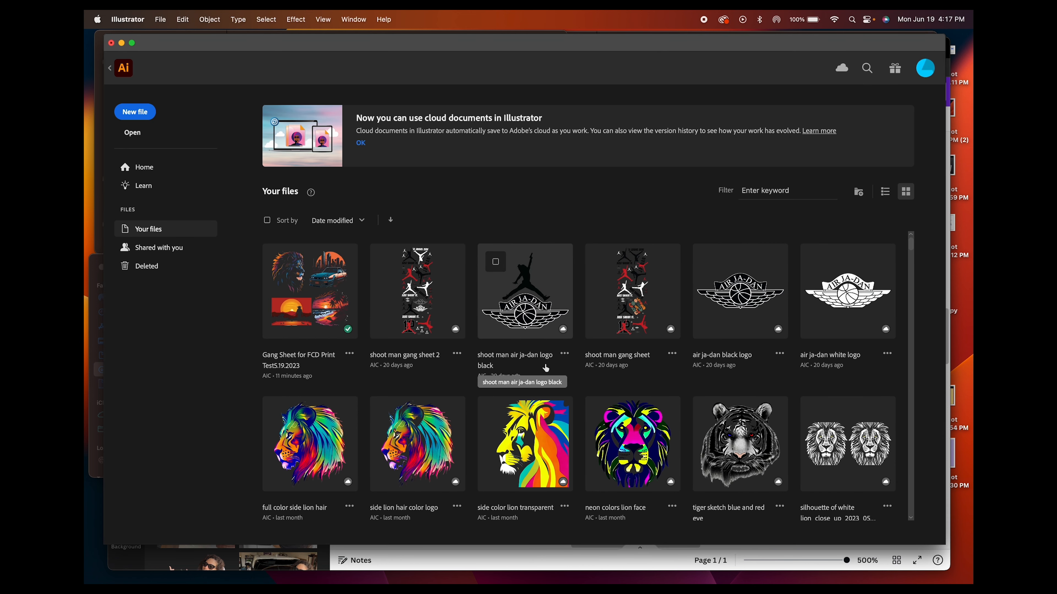
scroll(738, 386, down, 3)
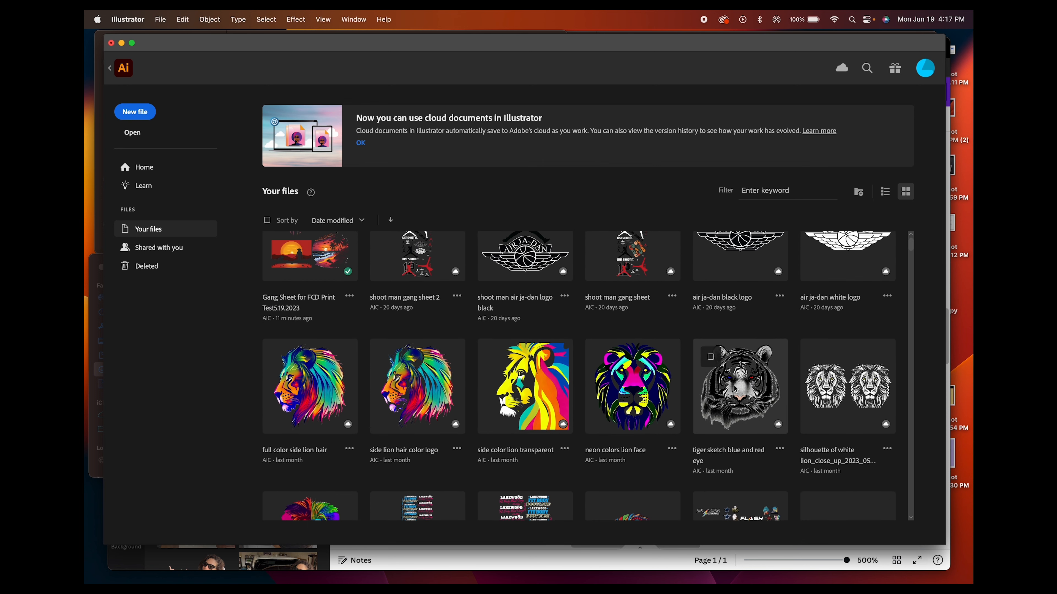
scroll(735, 388, up, 3)
scroll(734, 390, down, 8)
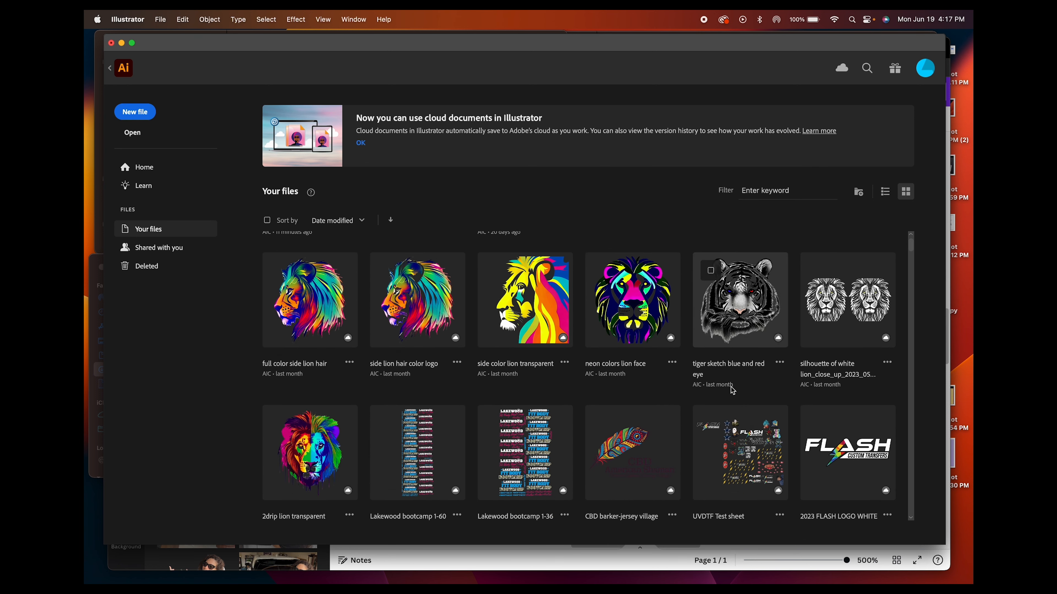
Open the 2drip lion transparent cloud file and examine the lion's eyes, nose and chin up close for edge quality
scroll(734, 391, up, 4)
scroll(711, 393, down, 4)
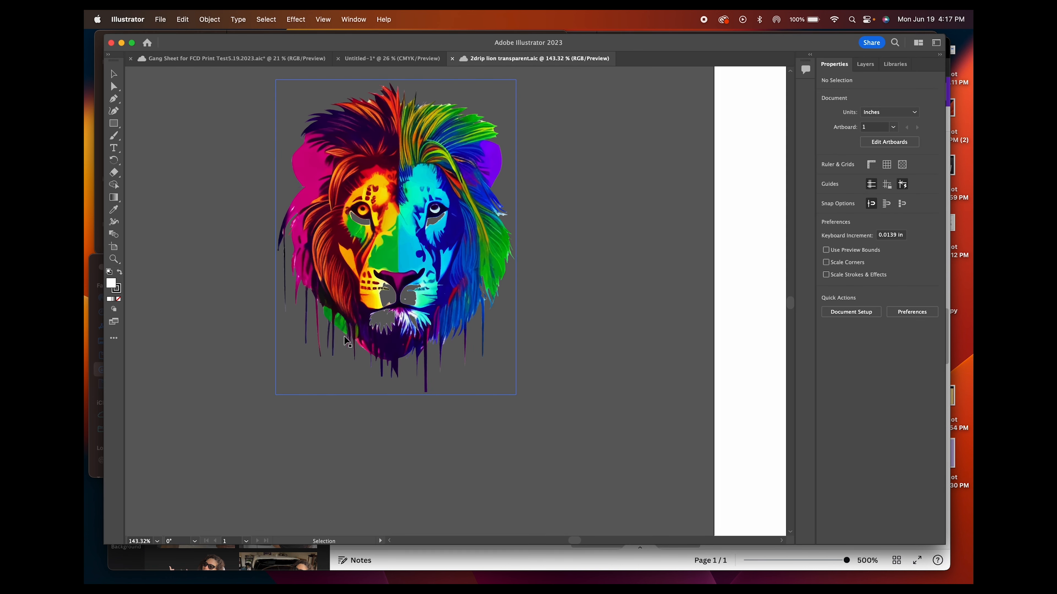
drag(428, 226, 473, 290)
scroll(143, 543, up, 15)
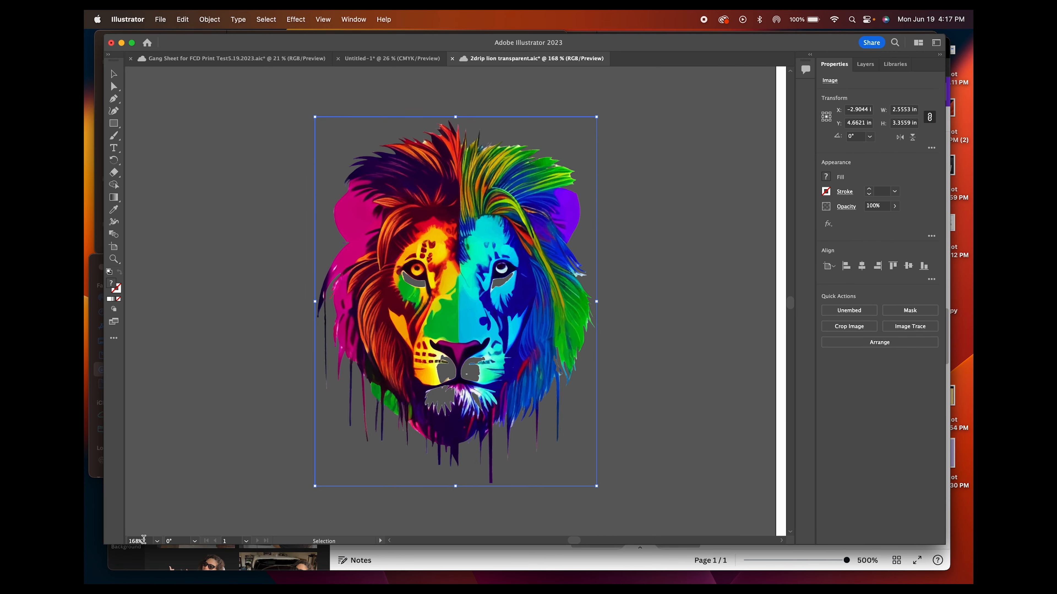
scroll(144, 540, up, 2)
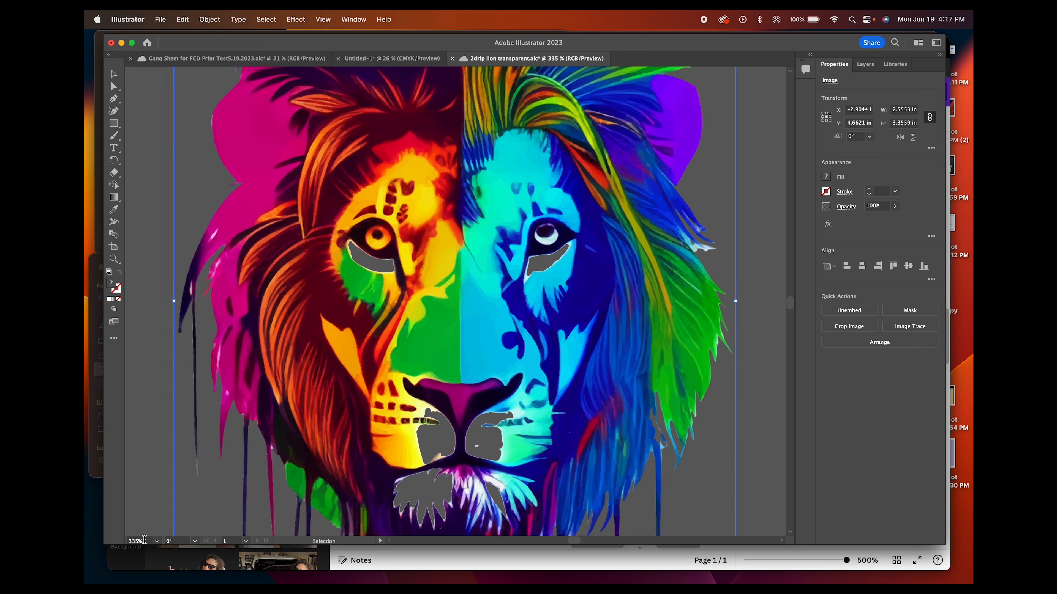
drag(432, 282, 463, 260)
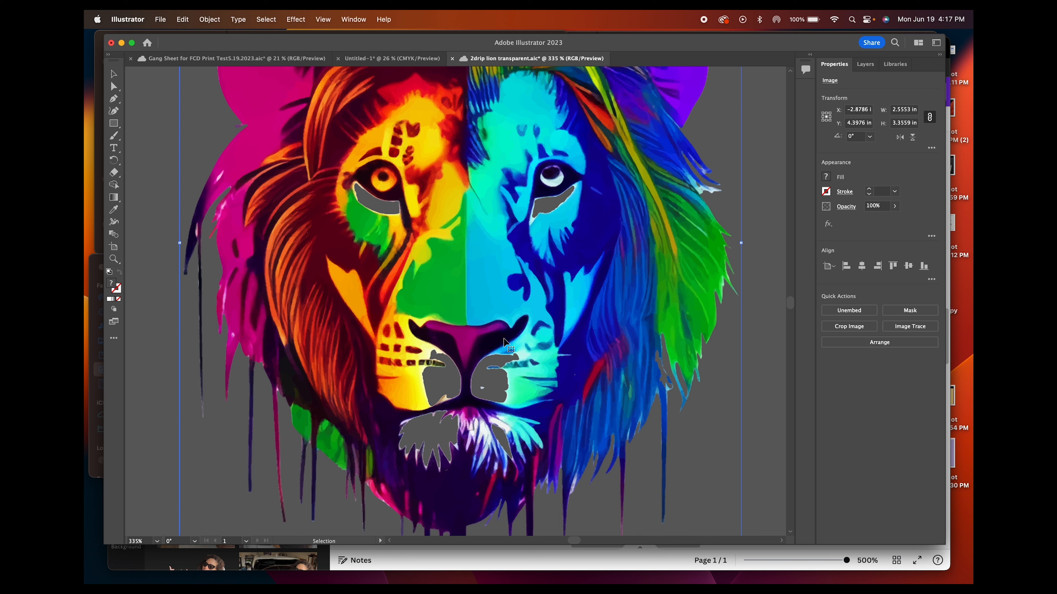
scroll(542, 318, down, 2)
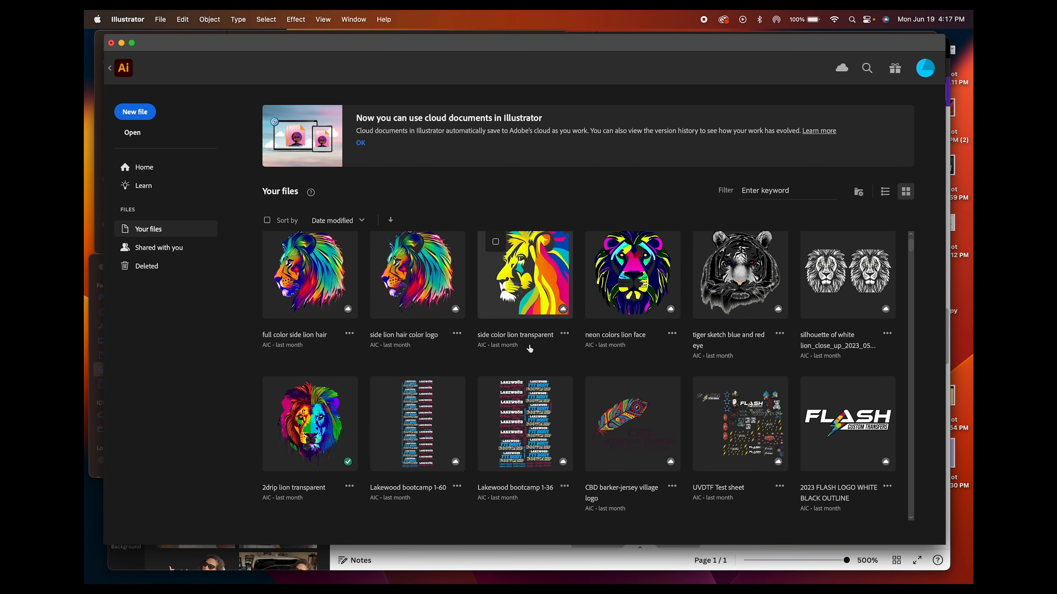
scroll(530, 349, up, 1)
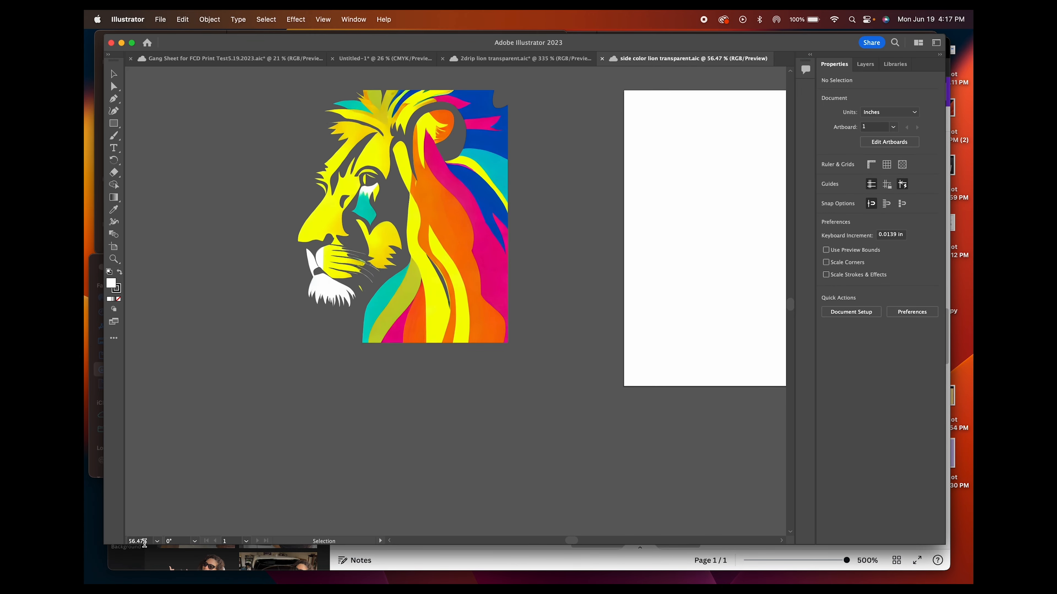
Open the side color lion transparent file and examine the edges of its mane and face at 300% zoom
scroll(144, 543, up, 15)
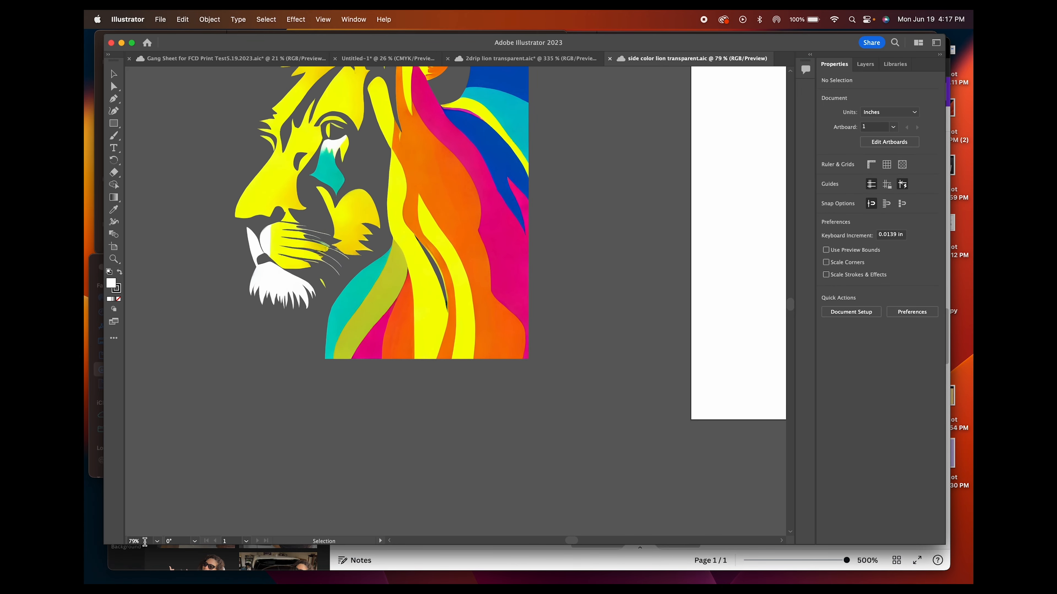
scroll(143, 541, up, 4)
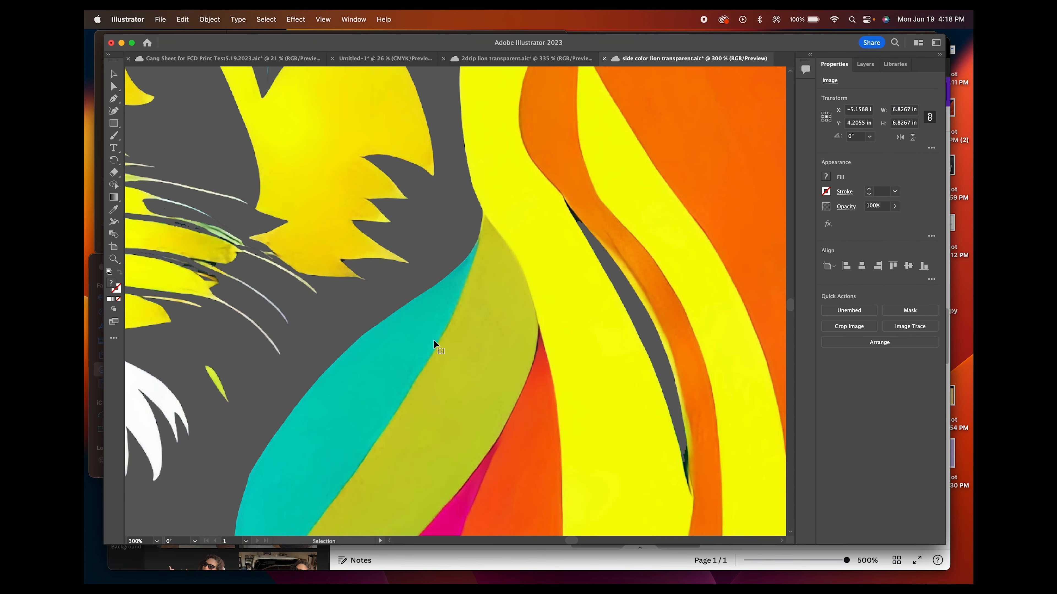
drag(434, 344, 422, 292)
drag(396, 195, 279, 342)
drag(510, 202, 413, 326)
drag(636, 223, 655, 278)
drag(488, 223, 641, 232)
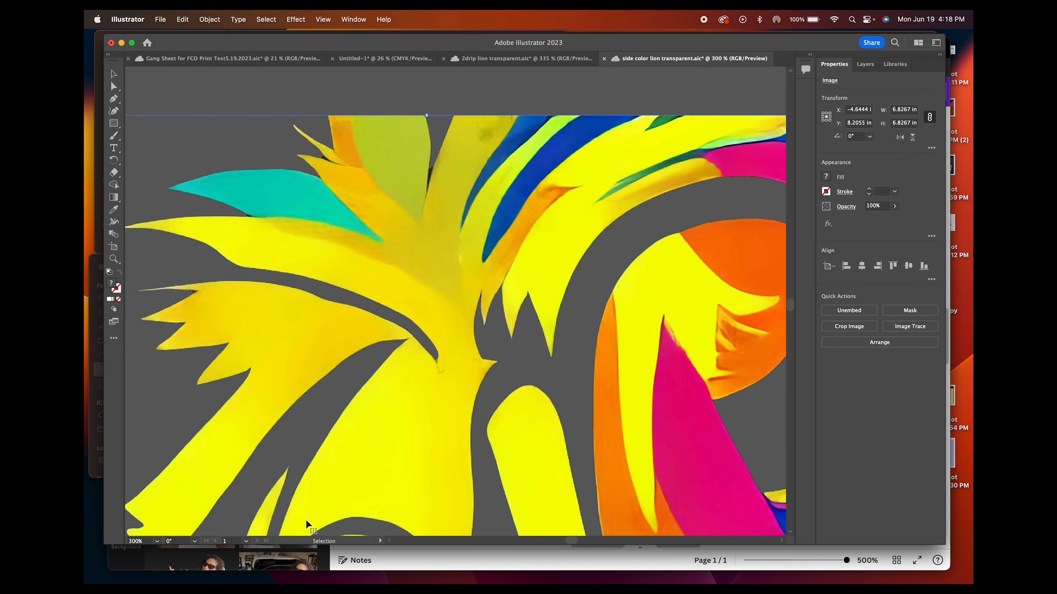
Open the neon colors lion face file from the home screen and examine its chin, mane and ear at 300% zoom
click(147, 43)
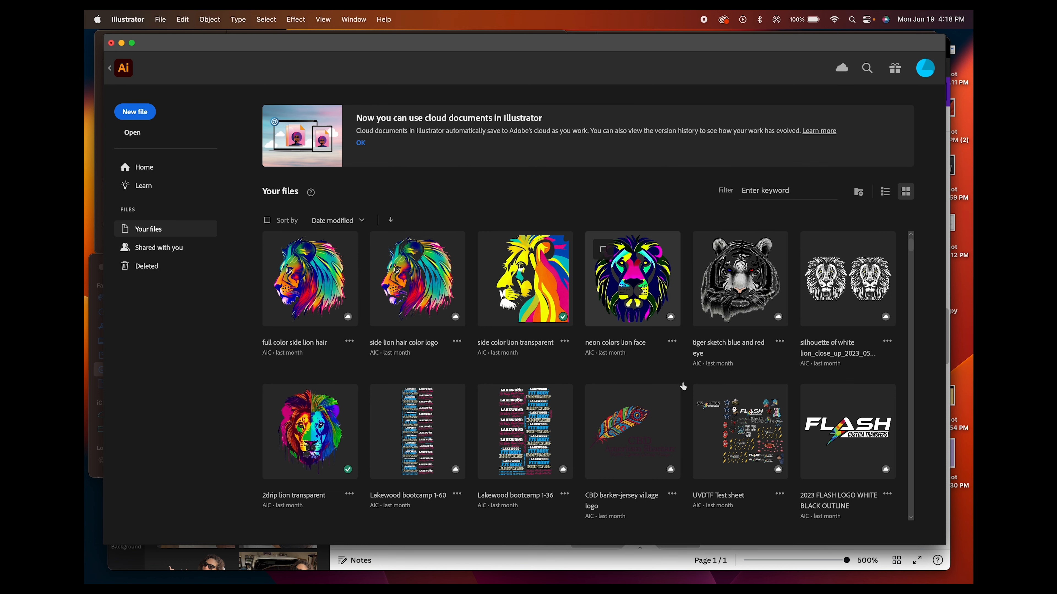
scroll(136, 542, up, 10)
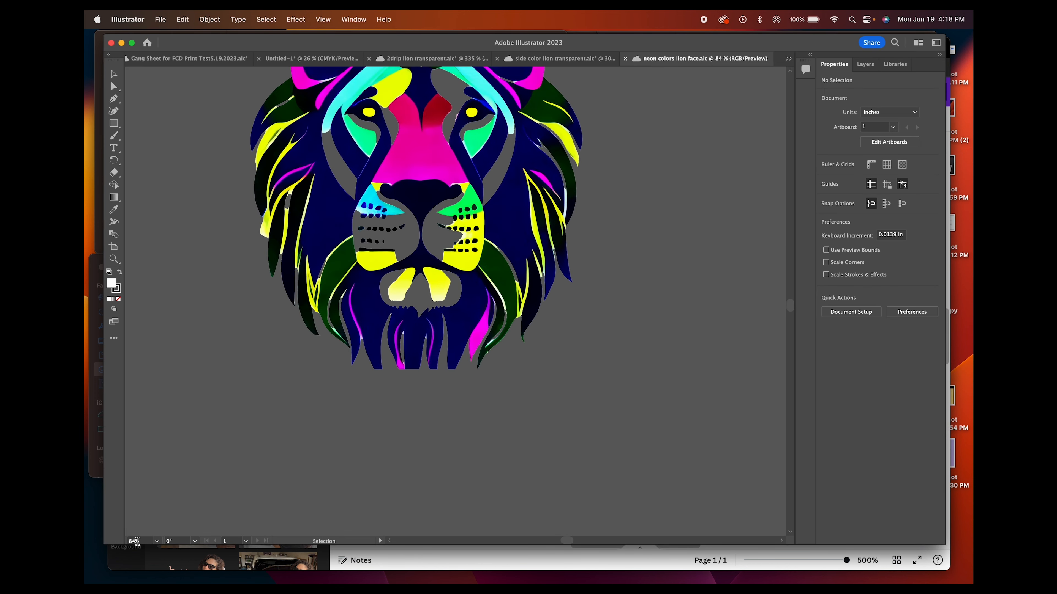
scroll(143, 540, up, 1)
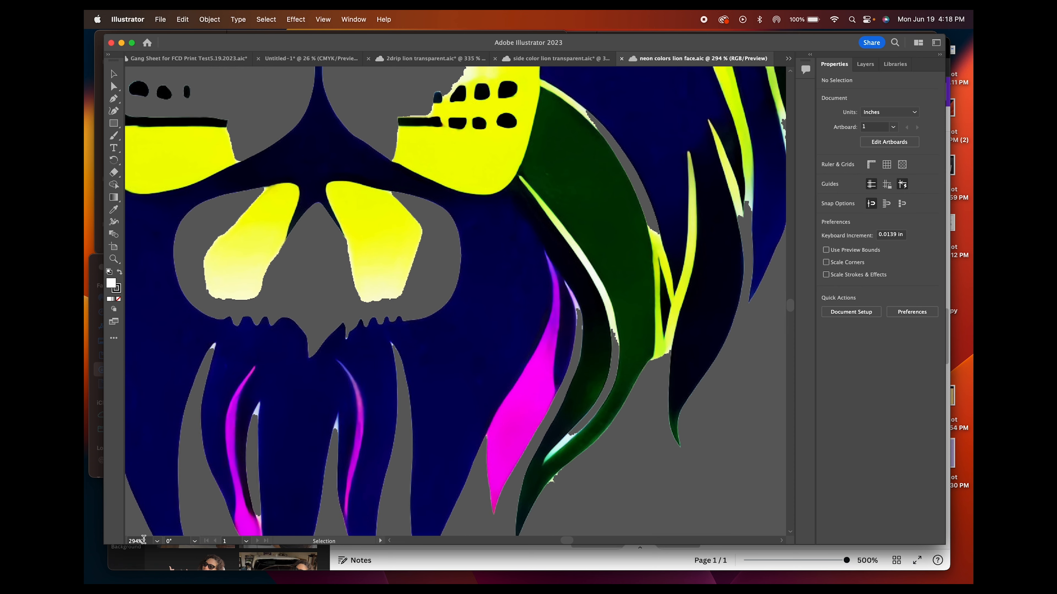
scroll(143, 540, up, 1)
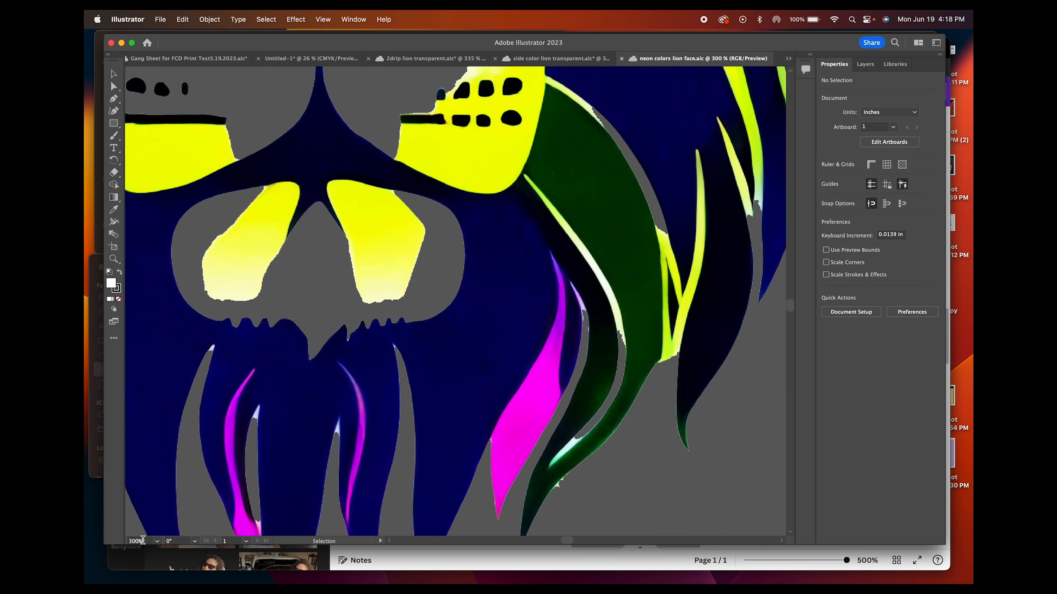
click(491, 360)
scroll(491, 359, down, 3)
scroll(487, 349, up, 10)
scroll(487, 350, left, 8)
mouse_move(518, 343)
mouse_down()
mouse_move(557, 300)
mouse_move(543, 286)
mouse_move(561, 347)
mouse_move(578, 267)
mouse_move(613, 254)
mouse_move(632, 283)
mouse_move(547, 260)
mouse_move(472, 268)
mouse_move(658, 244)
mouse_up()
drag(500, 295, 604, 245)
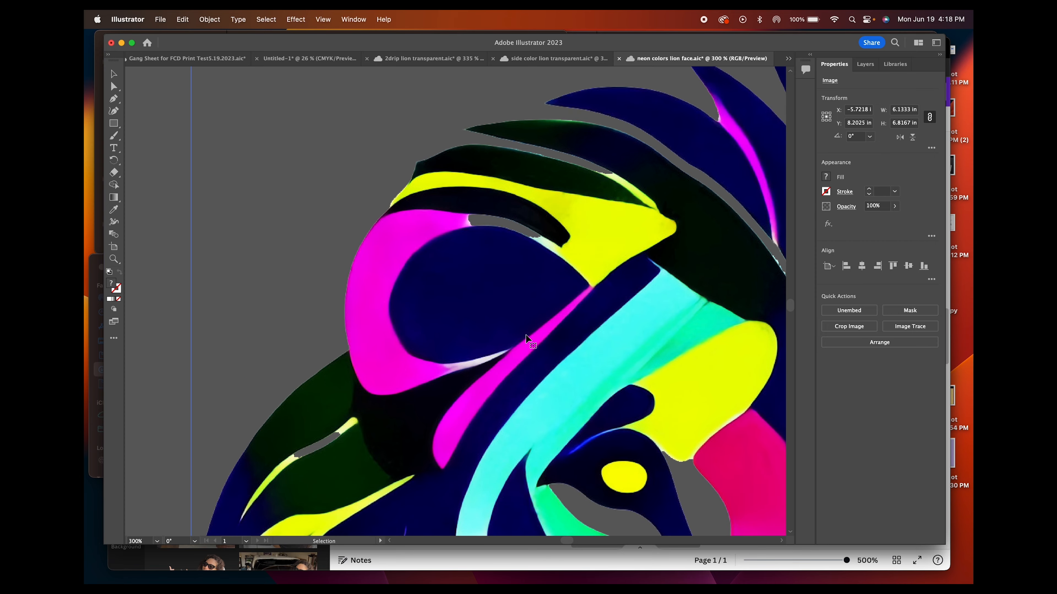
Examine the neon lion's eyes, nose and muzzle, ending with the whole face in view and nothing selected
drag(504, 334, 606, 236)
scroll(603, 236, down, 3)
scroll(604, 235, left, 2)
drag(564, 331, 509, 185)
drag(765, 325, 504, 295)
scroll(144, 542, down, 10)
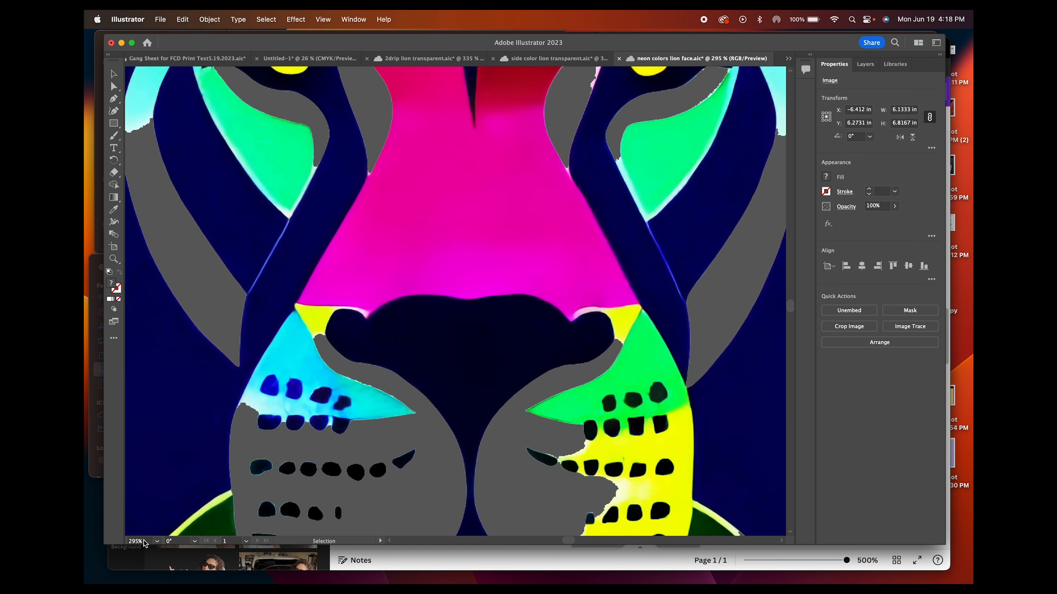
scroll(143, 542, down, 12)
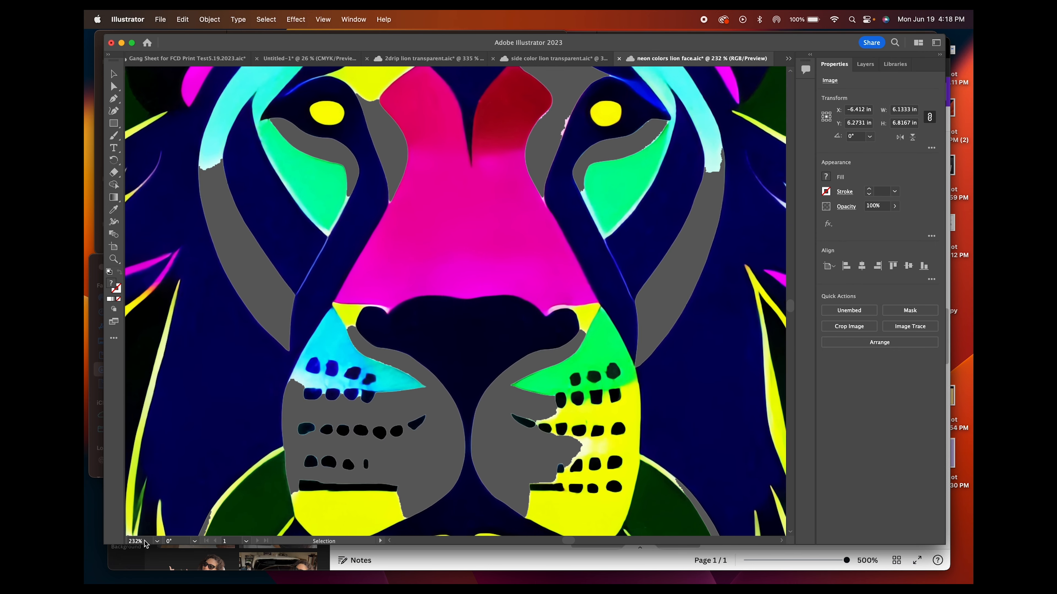
scroll(144, 542, down, 4)
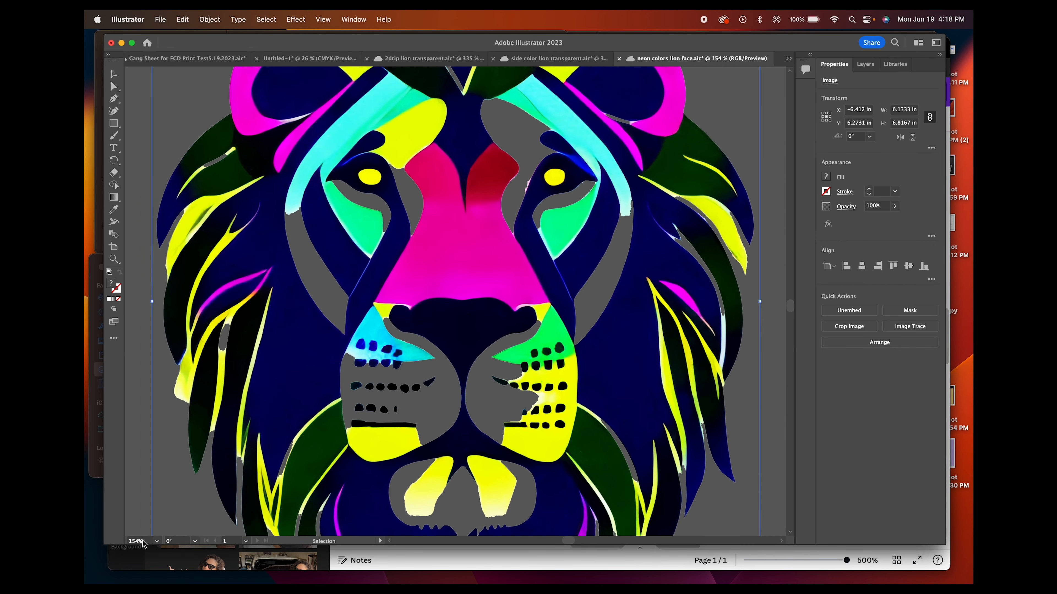
scroll(144, 542, down, 8)
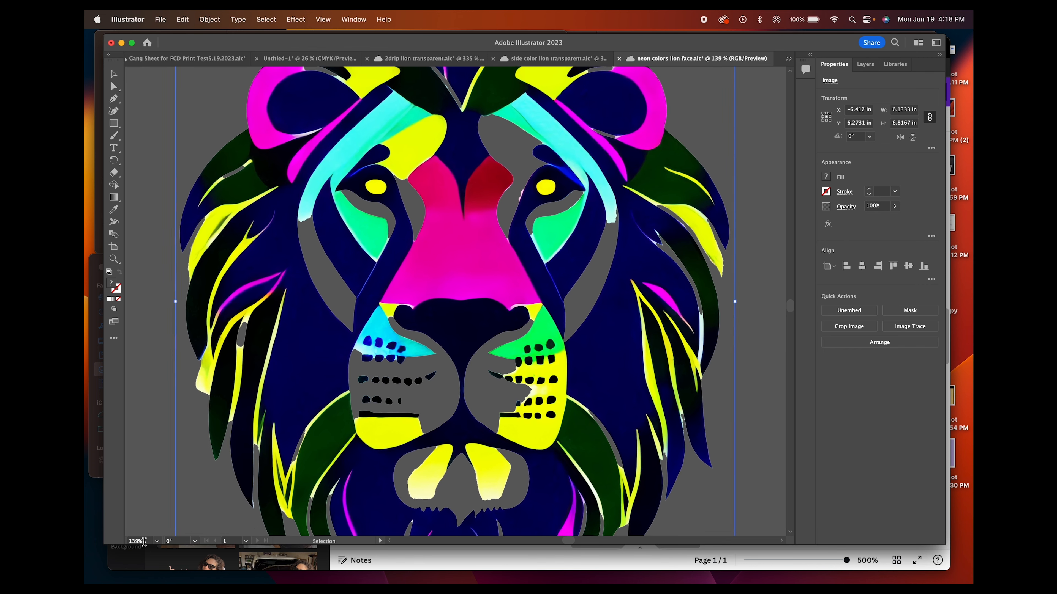
scroll(144, 542, down, 2)
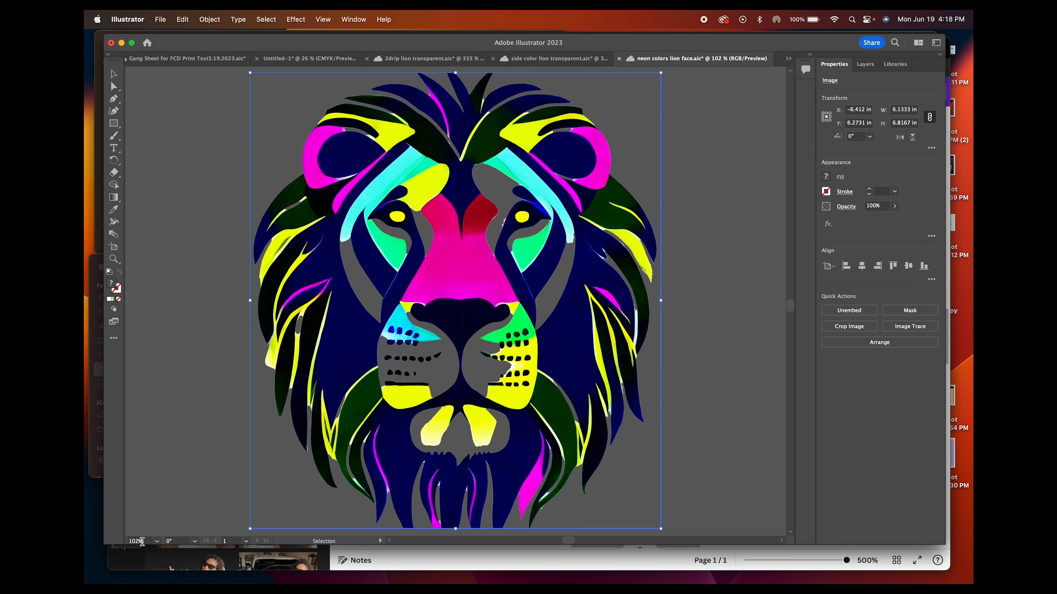
click(213, 451)
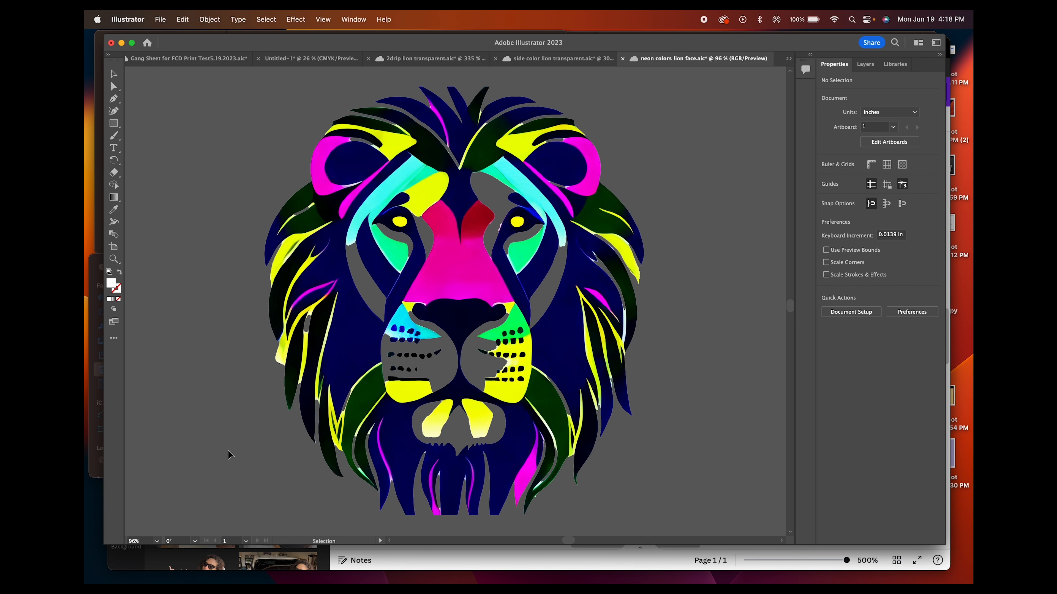
Switch to Chrome and open the website thumbnail 22x24 design from the Canva home page
click(529, 562)
click(287, 49)
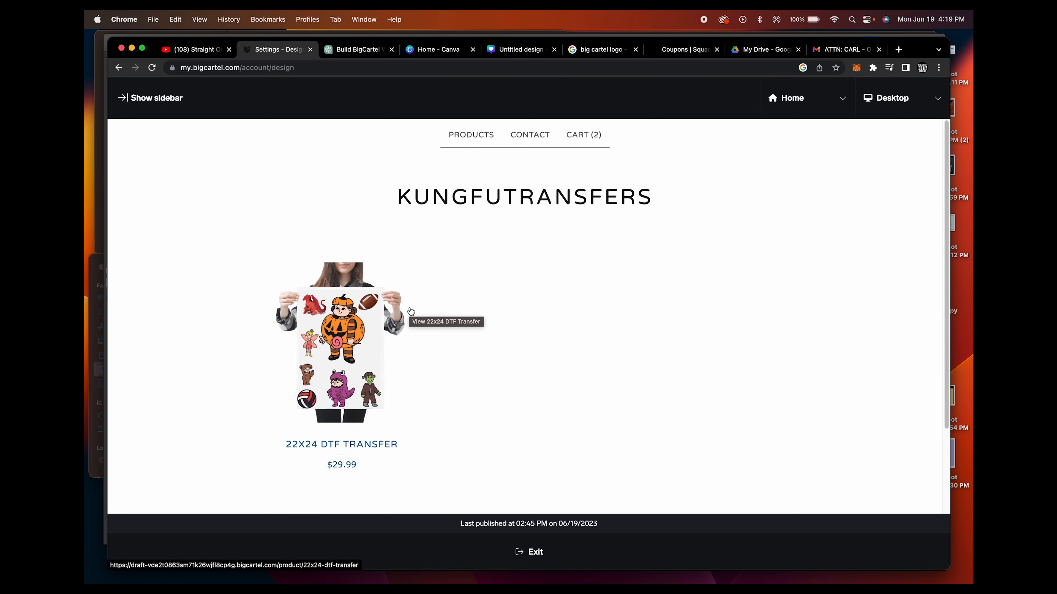
click(419, 50)
click(759, 479)
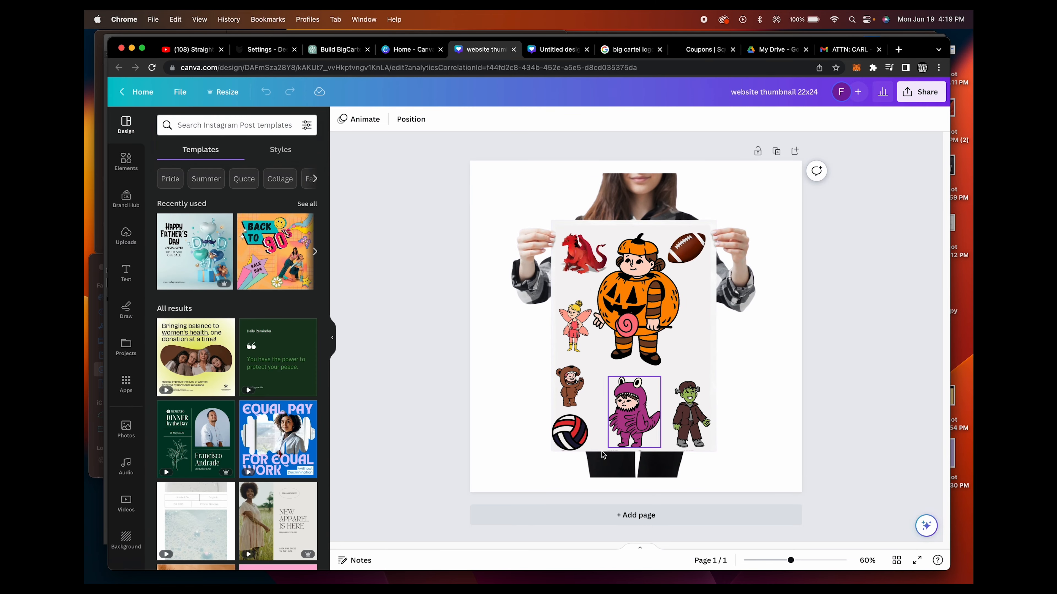
Examine the design's download options, raising the PNG size to 3.125 and viewing the available file types, without downloading
click(909, 102)
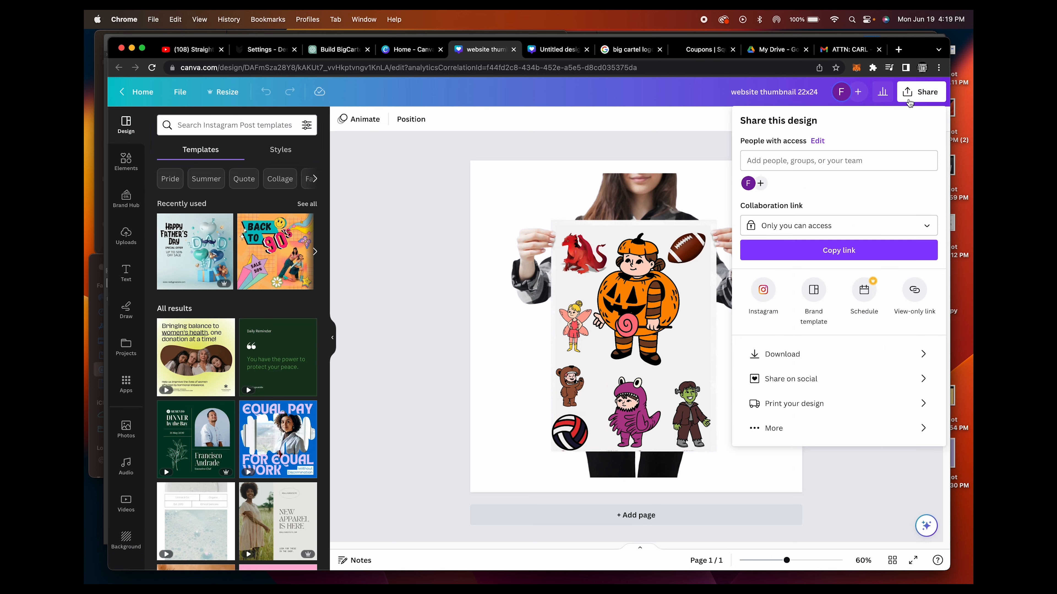
click(805, 353)
click(778, 199)
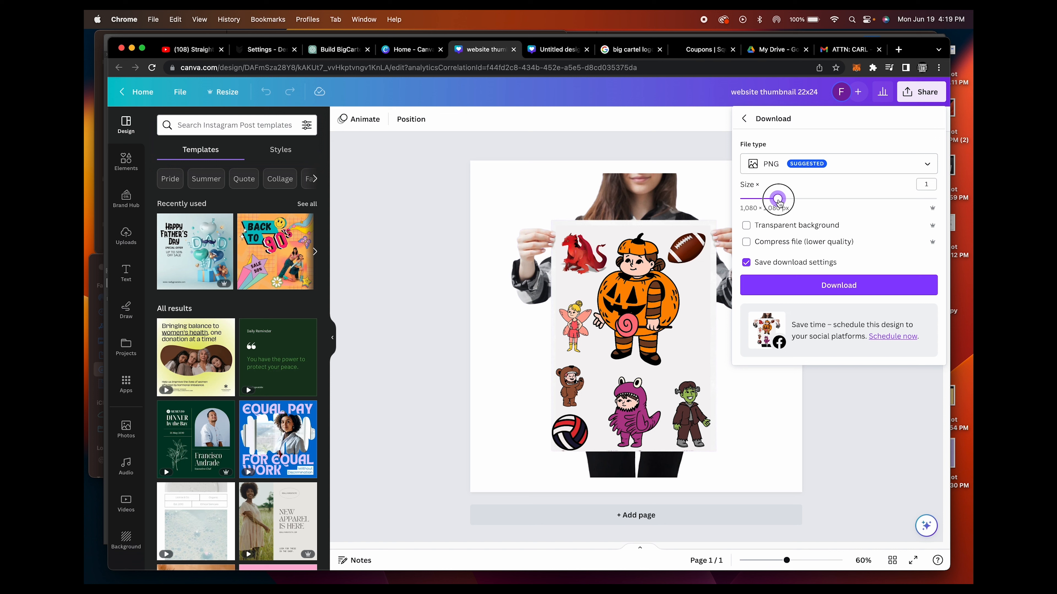
drag(777, 199, 959, 215)
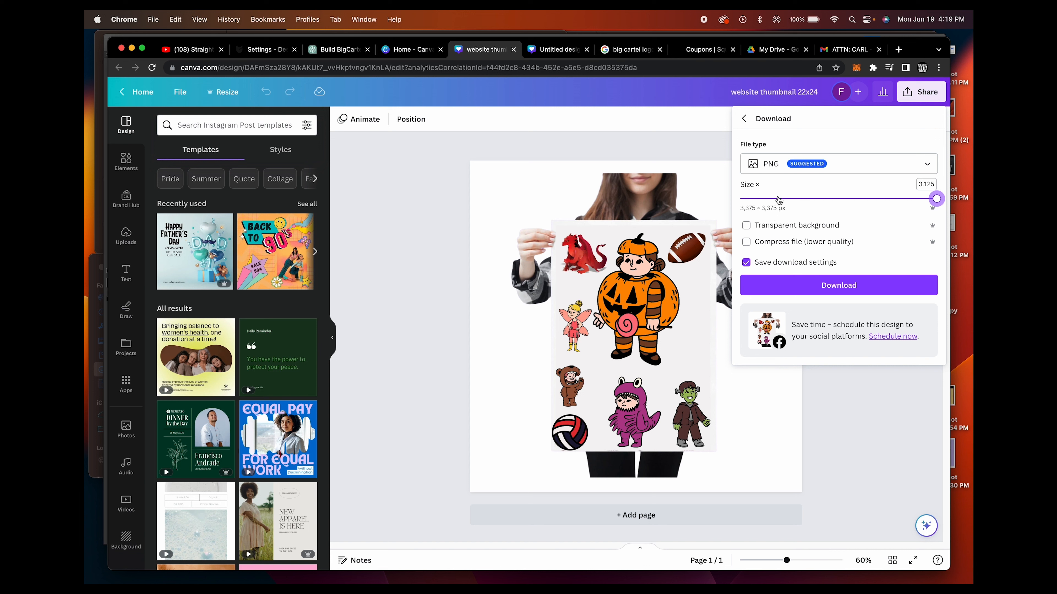
click(815, 169)
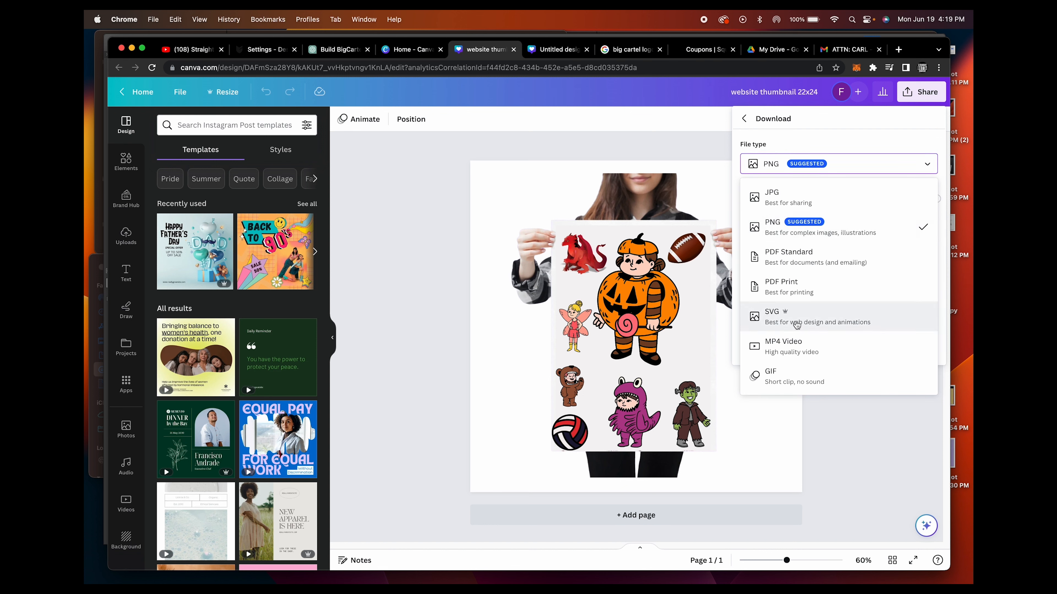
click(890, 444)
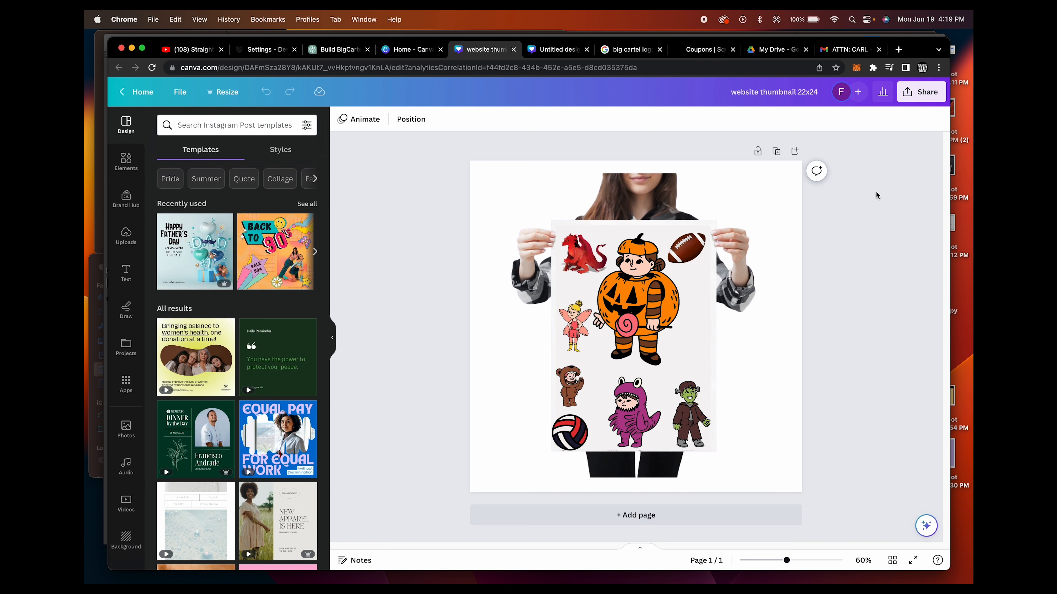
Search Google for "football images" in a new browser tab and show the image results
click(898, 50)
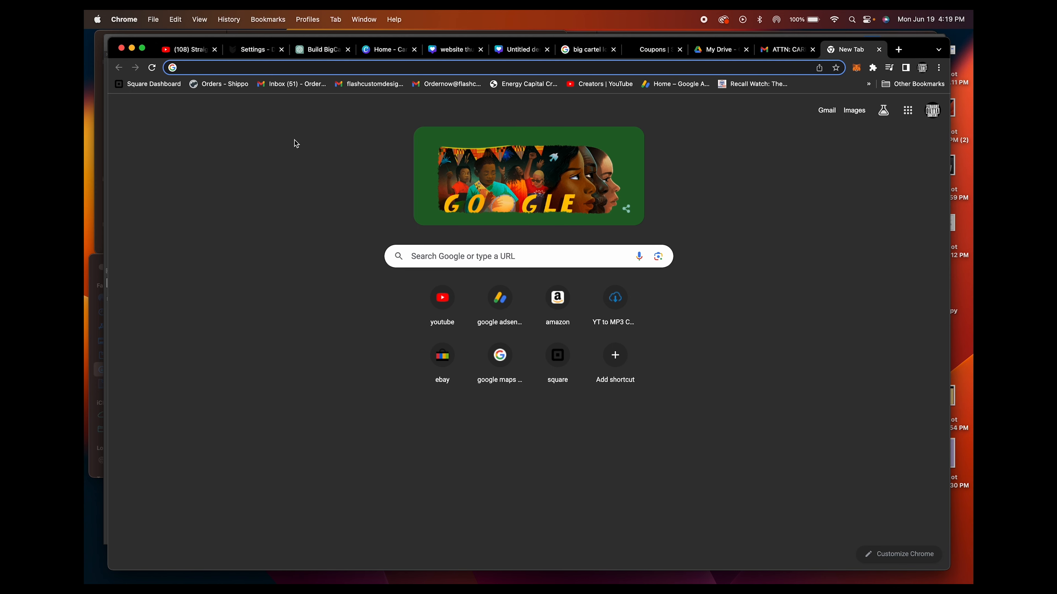
text(football )
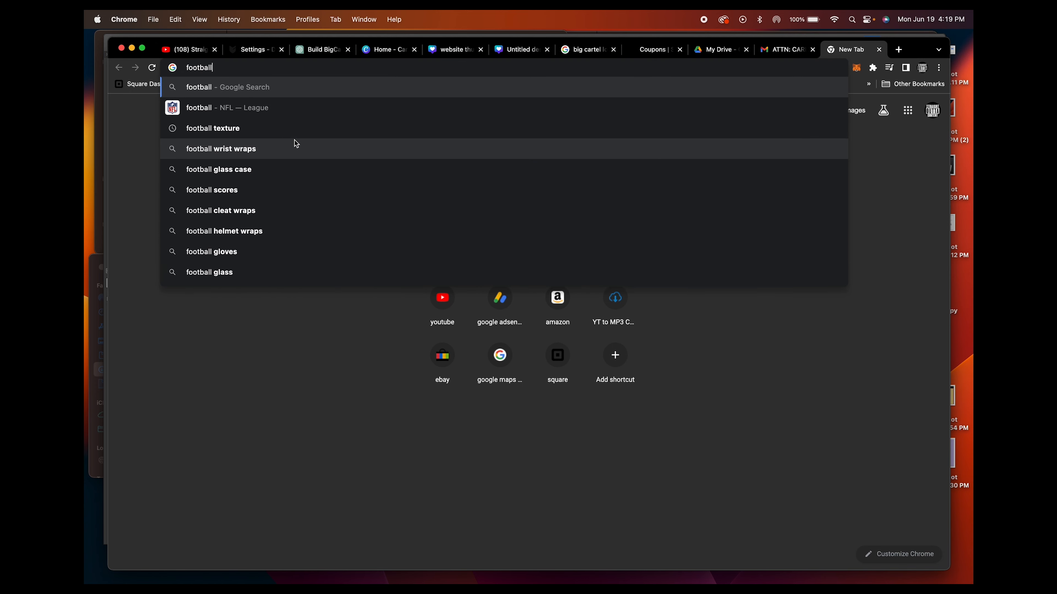
text(images)
key(Return)
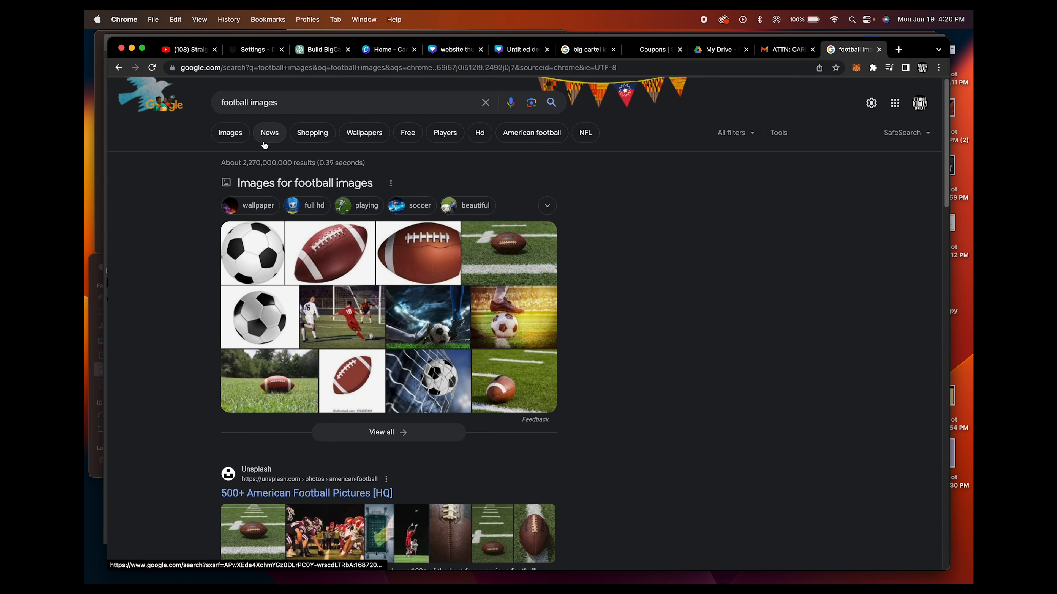
click(224, 134)
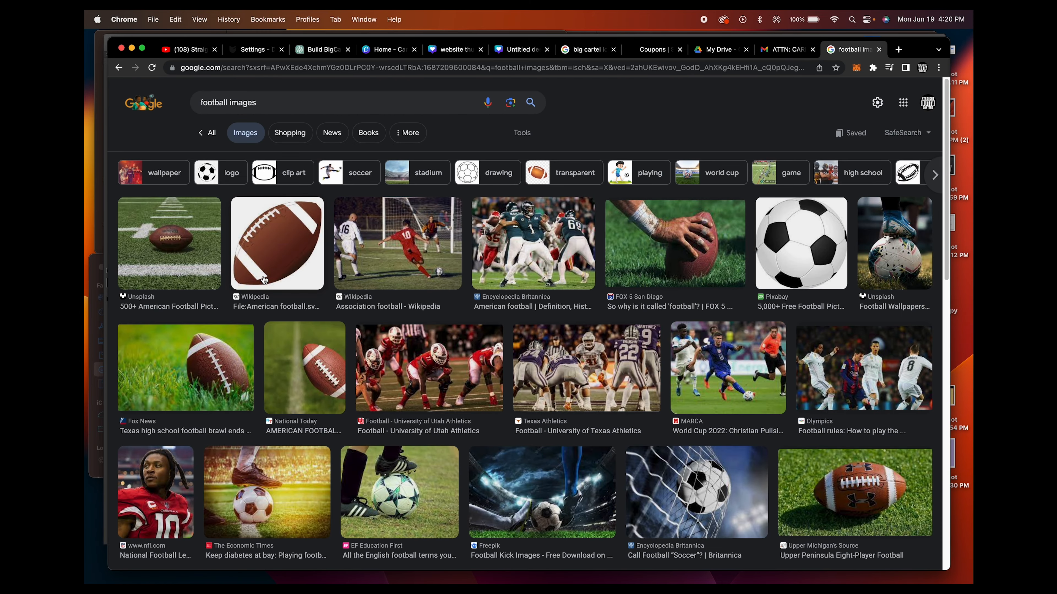
Browse the football image results, open the Football Supporters' Association photo of two players, and copy the image
scroll(264, 279, down, 2)
click(428, 304)
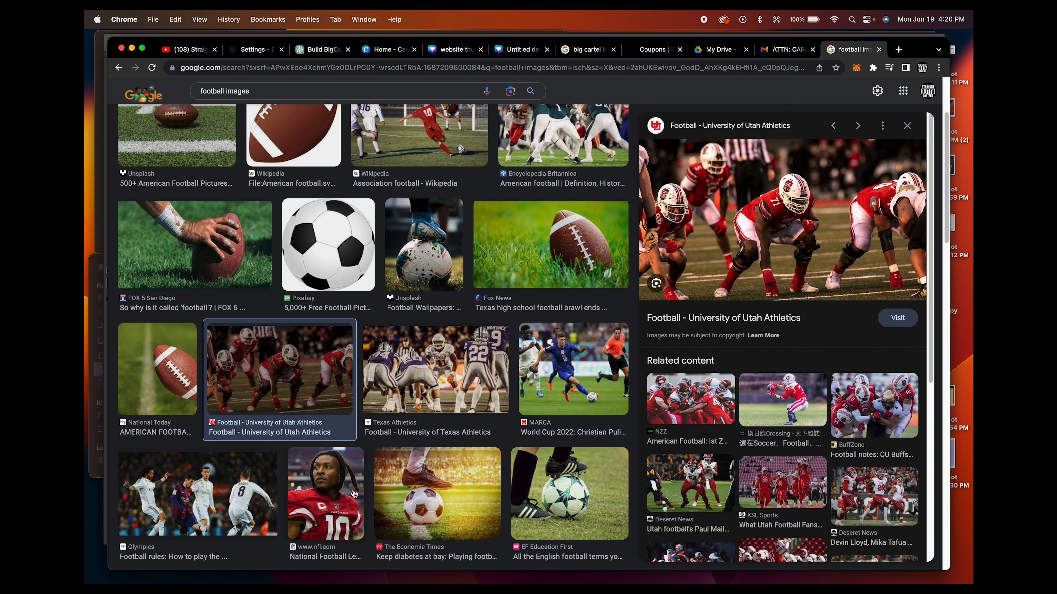
scroll(471, 477, down, 8)
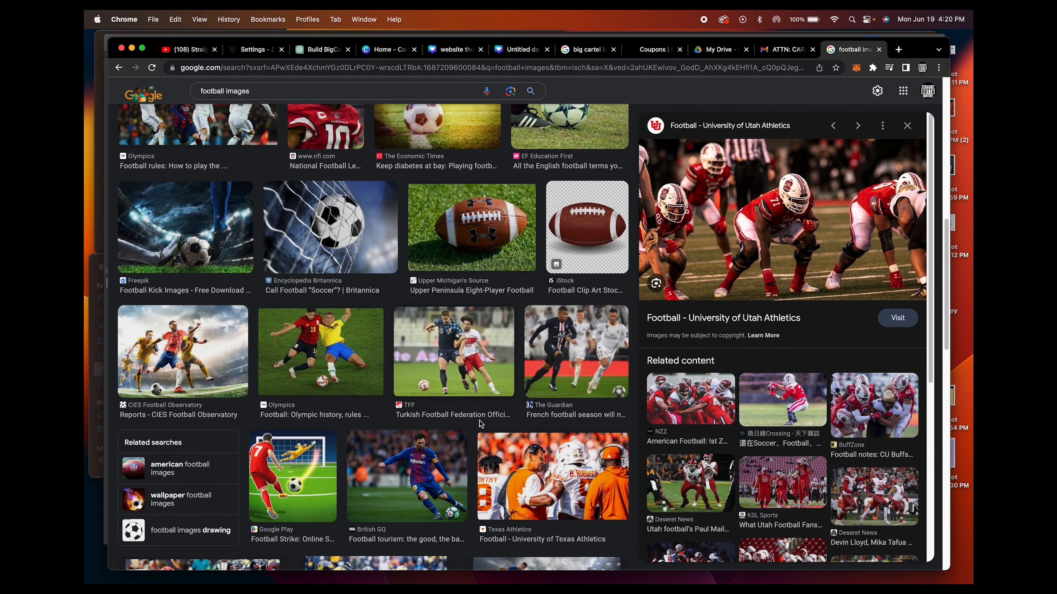
click(599, 339)
click(763, 456)
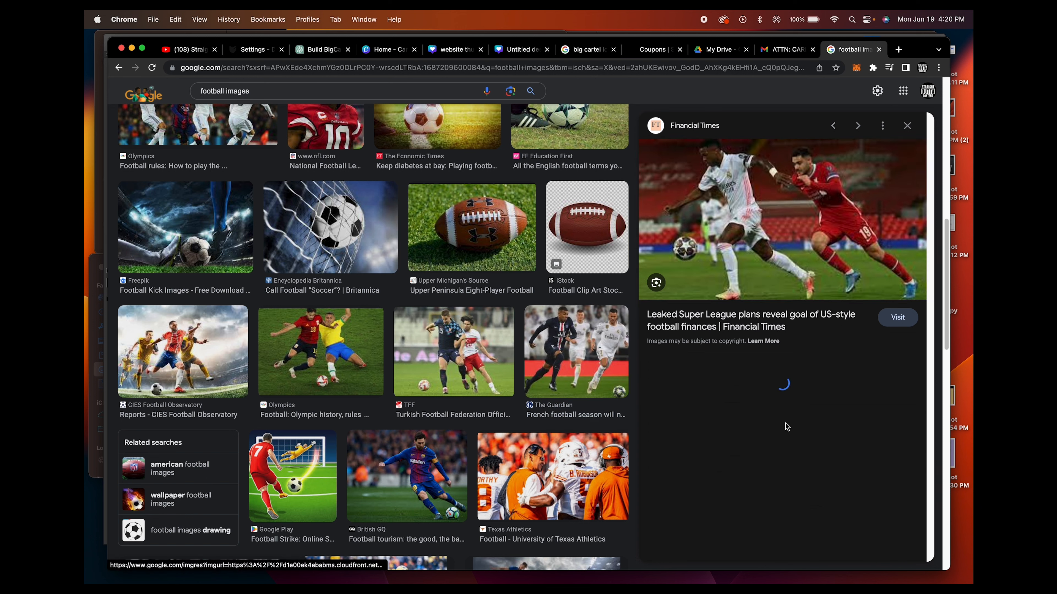
click(873, 412)
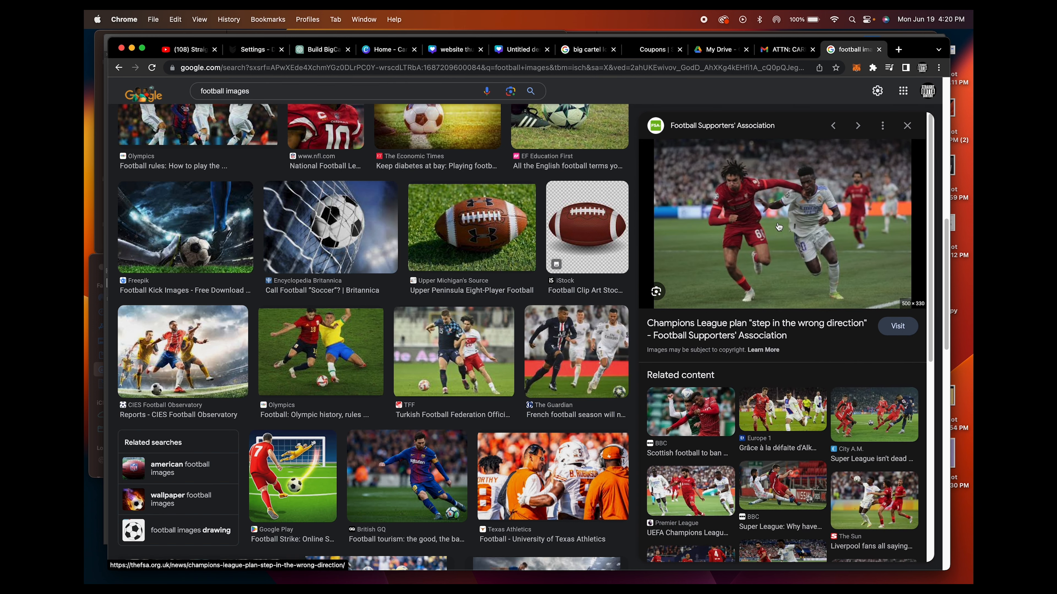
right_click(776, 211)
click(794, 309)
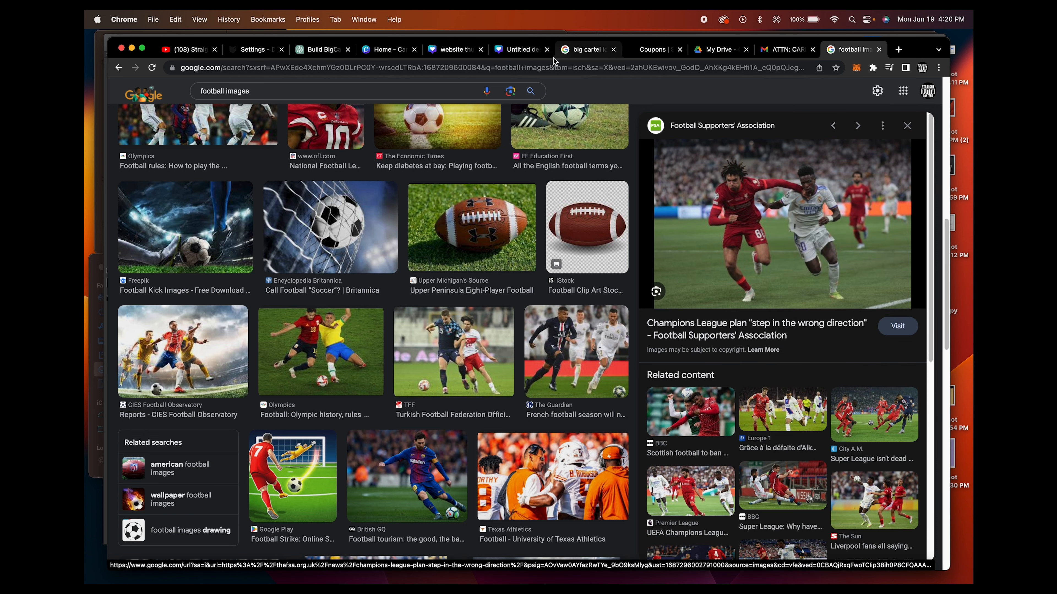
Save the football photo to disk and create a new square Instagram Post design from the Canva home page
key(Return)
click(389, 49)
click(859, 98)
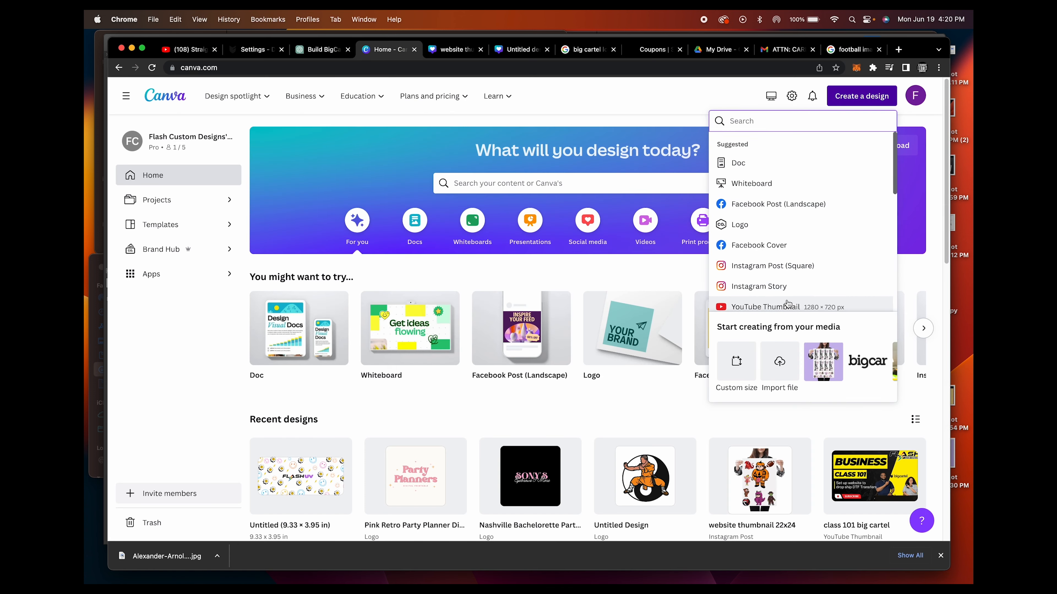
click(770, 267)
Check the downloaded football photo in Preview, close it, and upload the photo to the new design's uploads
click(167, 556)
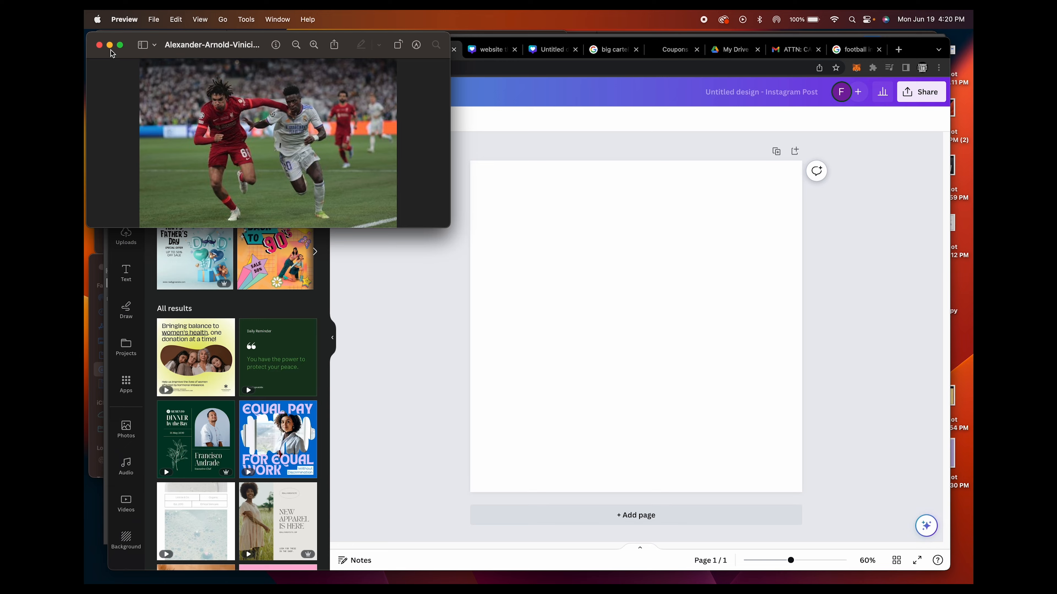
click(99, 45)
click(126, 236)
click(227, 150)
click(705, 403)
Enlarge the football photo on the page until it spans most of the page width
drag(542, 265, 490, 230)
drag(728, 387, 776, 416)
drag(790, 567, 830, 571)
drag(837, 570, 791, 566)
Add the red and black JA-DAN graphic from the uploads and place it over the lower part of the photo
scroll(279, 397, down, 20)
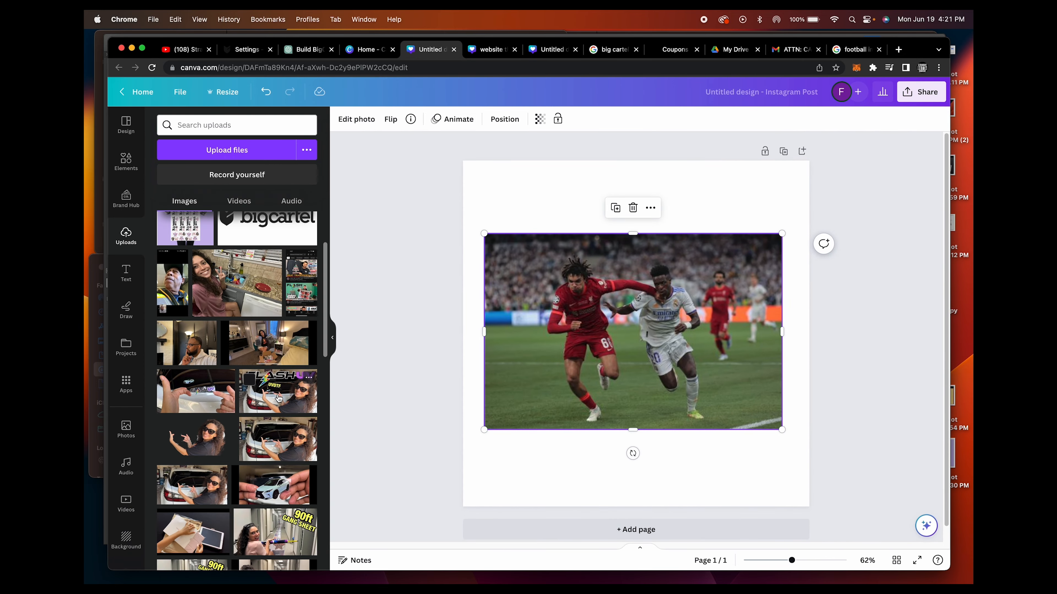
scroll(279, 398, down, 3)
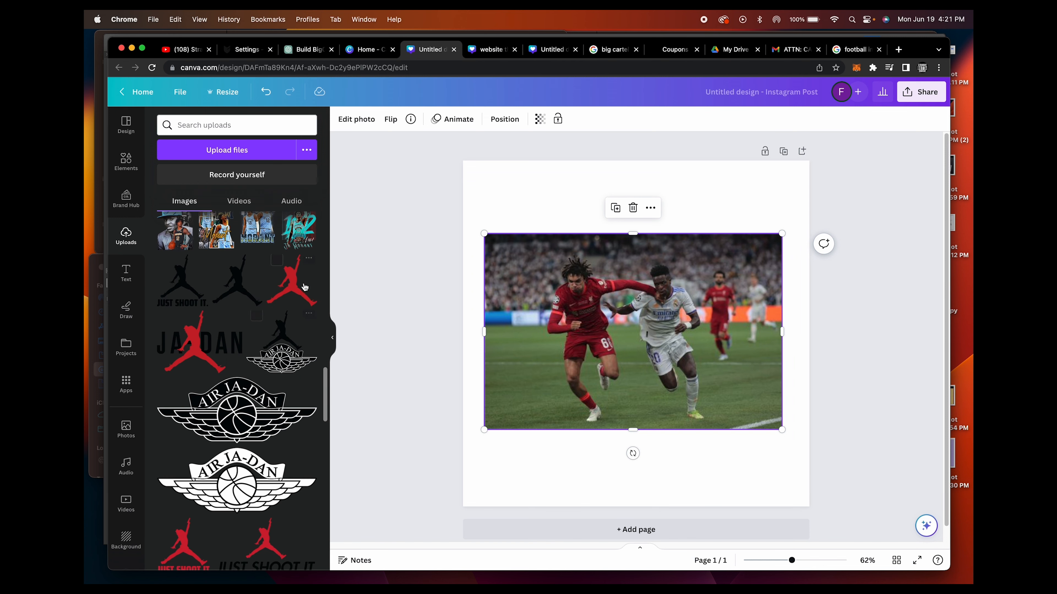
click(200, 341)
drag(599, 350, 588, 455)
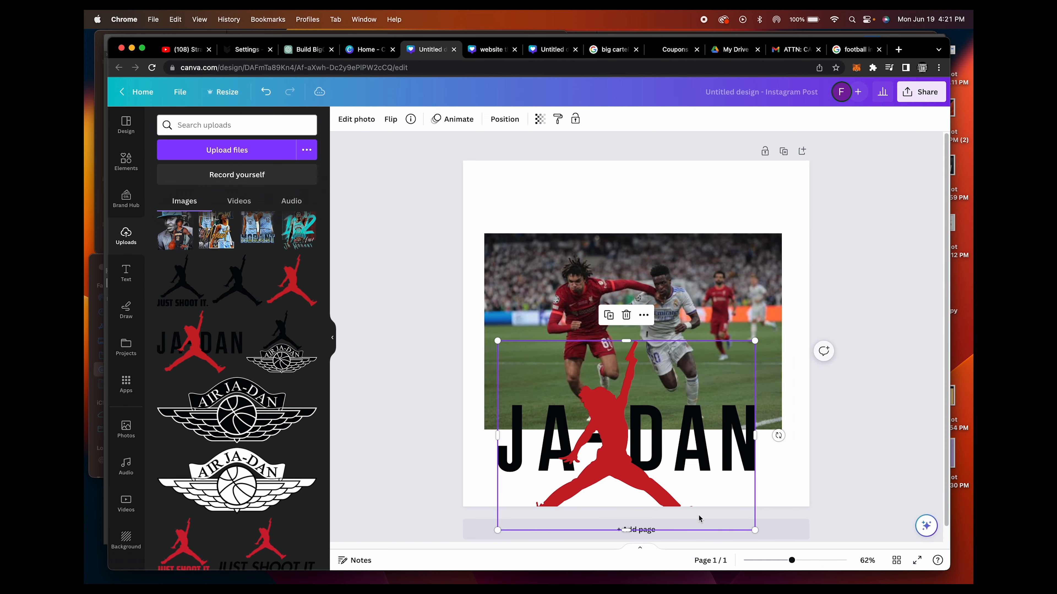
Inspect the edges and lettering of the JA-DAN graphic at 500% zoom, shifting it to view different parts
scroll(738, 415, up, 10)
scroll(735, 414, down, 7)
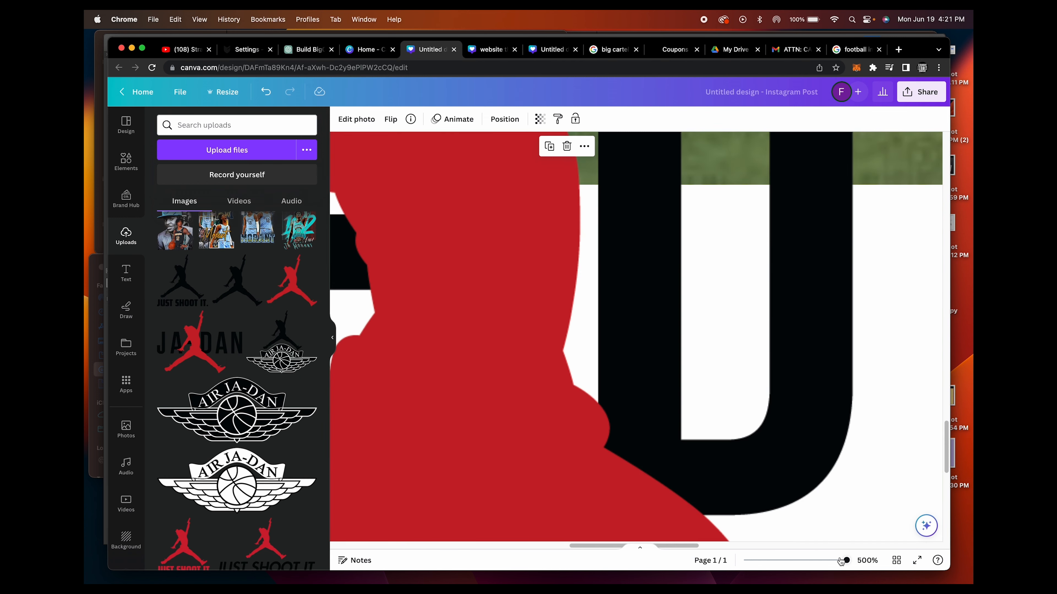
mouse_move(512, 391)
mouse_down()
mouse_move(625, 396)
mouse_move(671, 411)
mouse_up()
drag(523, 341, 637, 365)
drag(676, 336, 604, 351)
scroll(233, 441, up, 2)
Add the Morant basketball graphic from the uploads and examine its lettering and portraits at 500% zoom
click(216, 322)
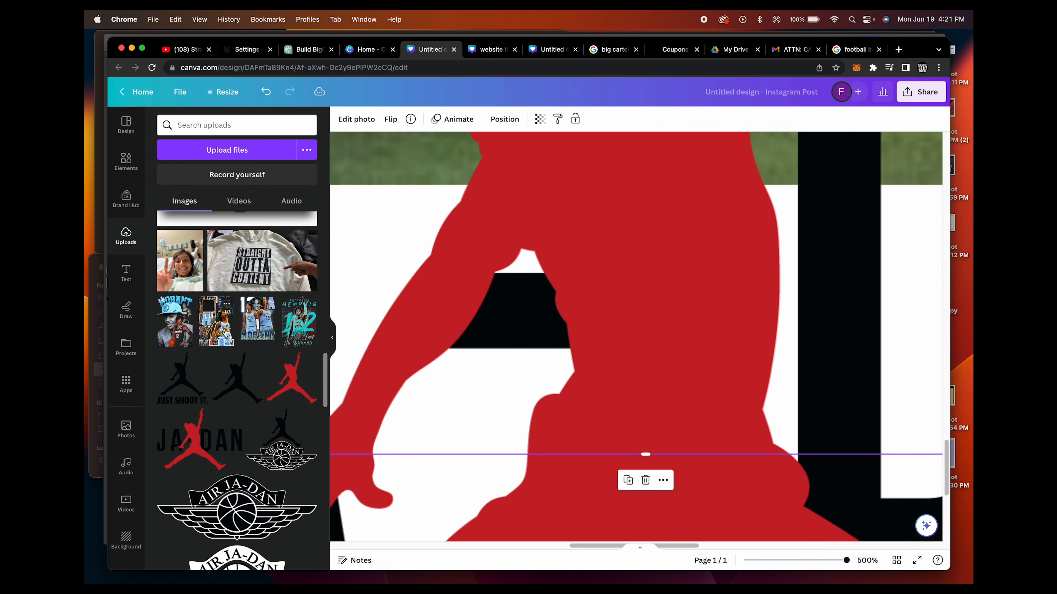
scroll(620, 354, up, 5)
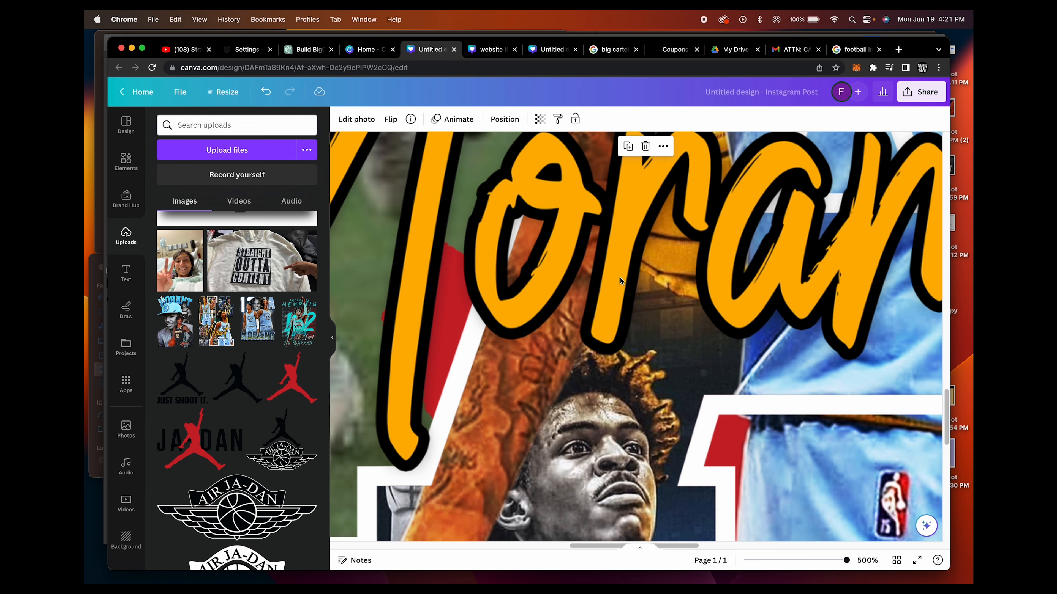
scroll(637, 290, up, 3)
scroll(782, 313, up, 5)
scroll(781, 313, right, 5)
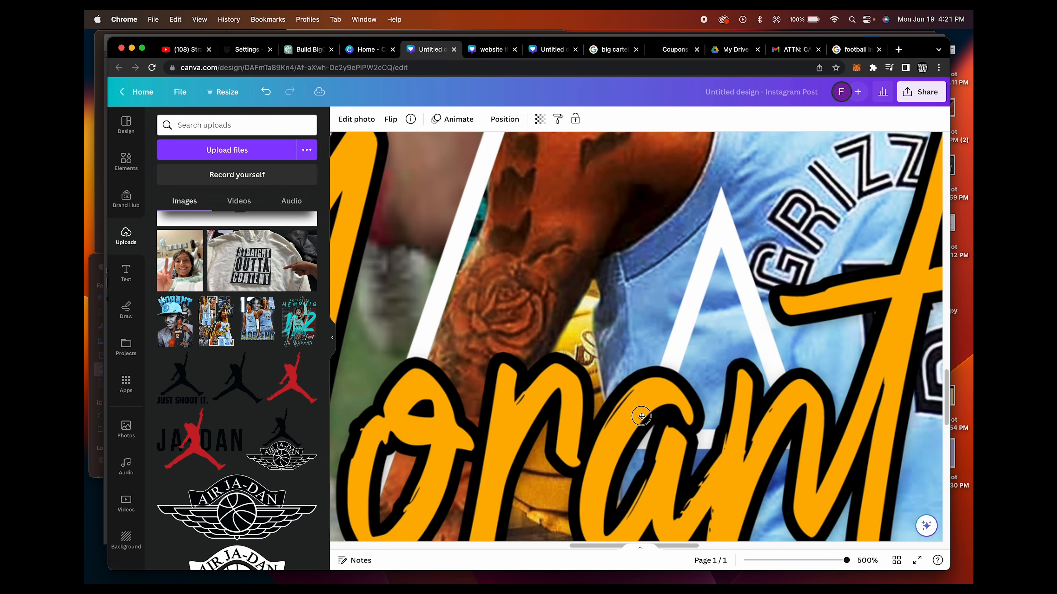
scroll(629, 271, up, 5)
scroll(629, 271, left, 3)
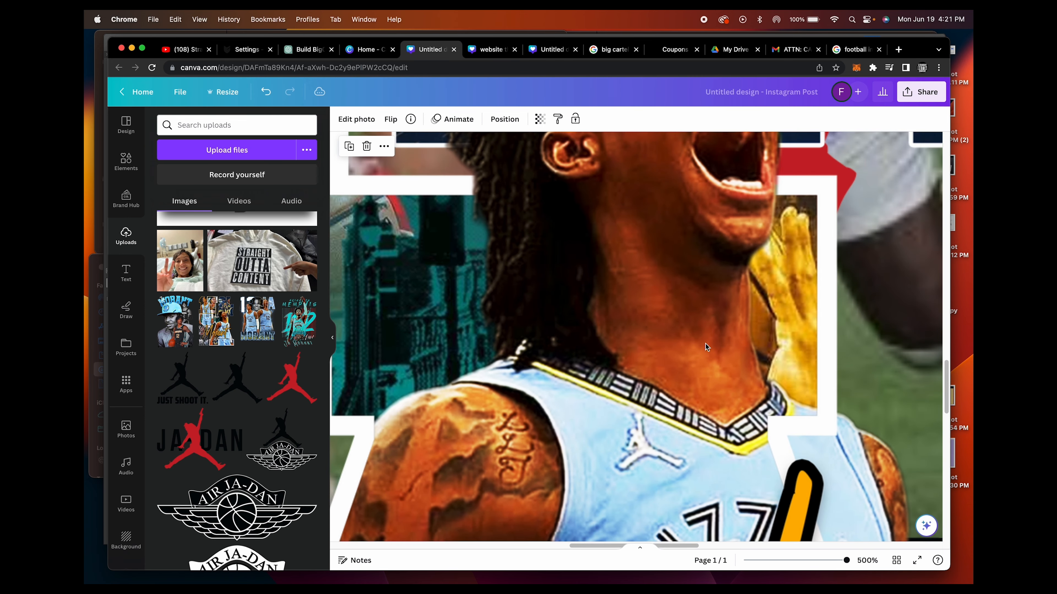
scroll(685, 242, up, 3)
click(811, 562)
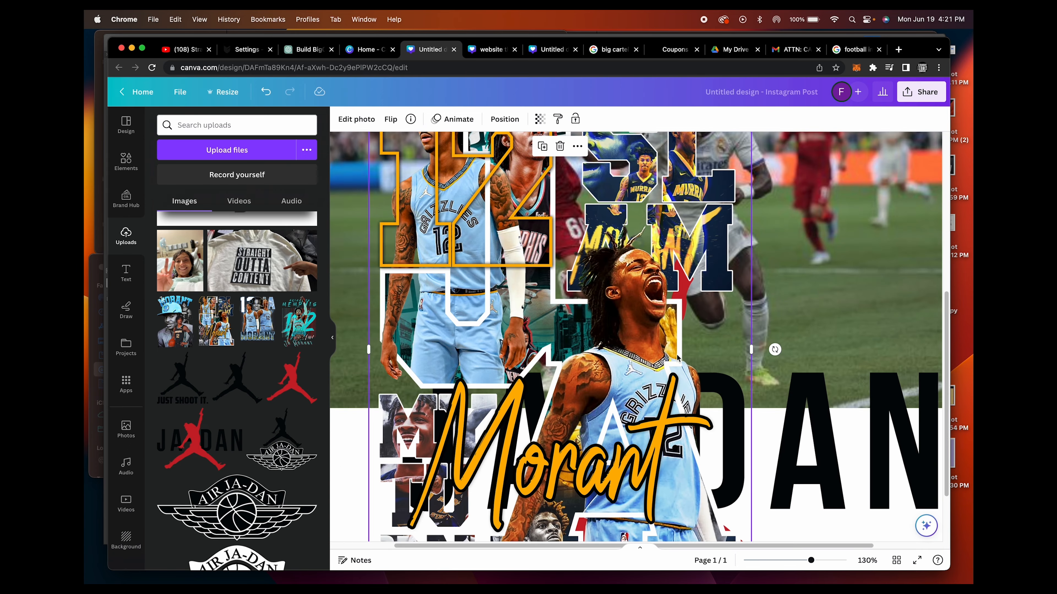
drag(811, 561, 861, 562)
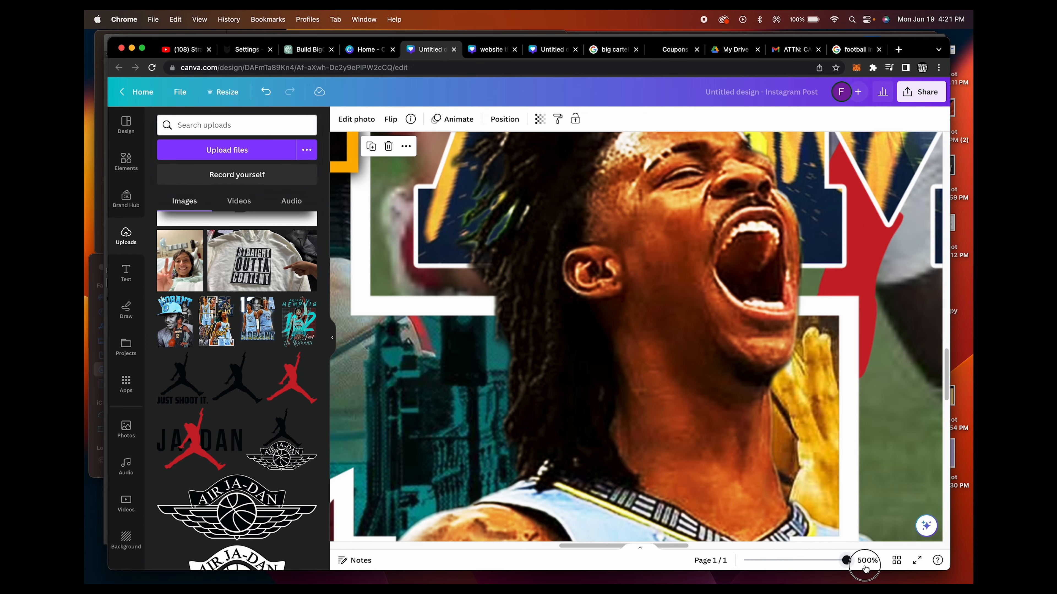
scroll(630, 385, down, 10)
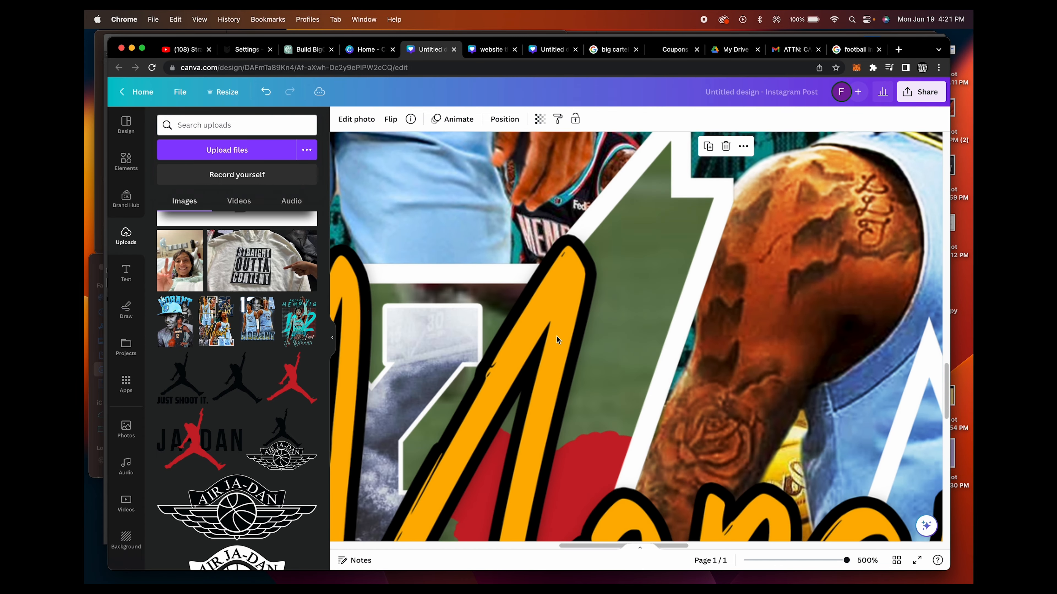
scroll(507, 372, left, 10)
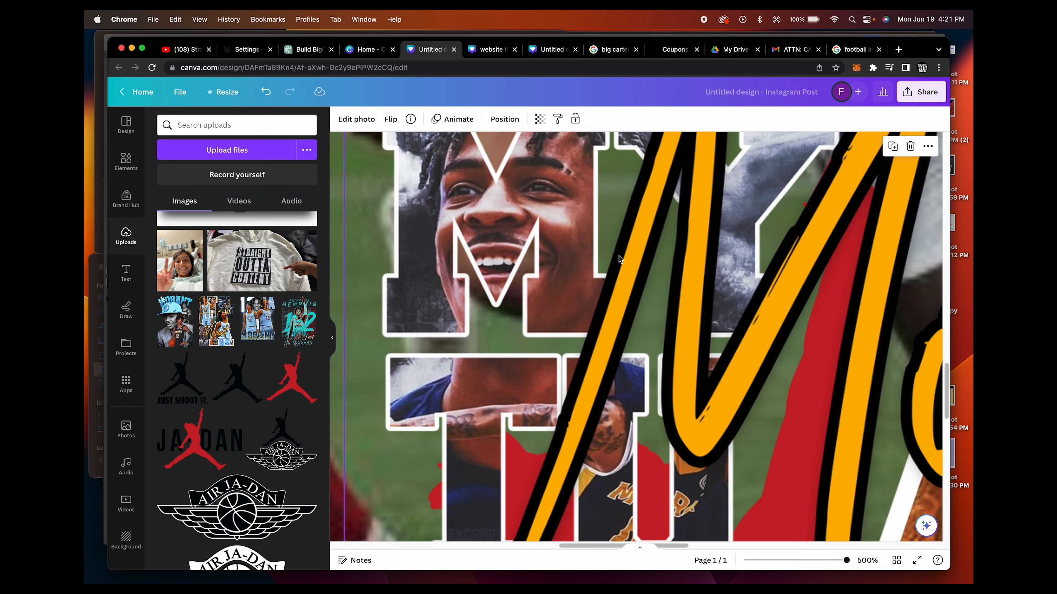
scroll(620, 259, up, 10)
click(794, 561)
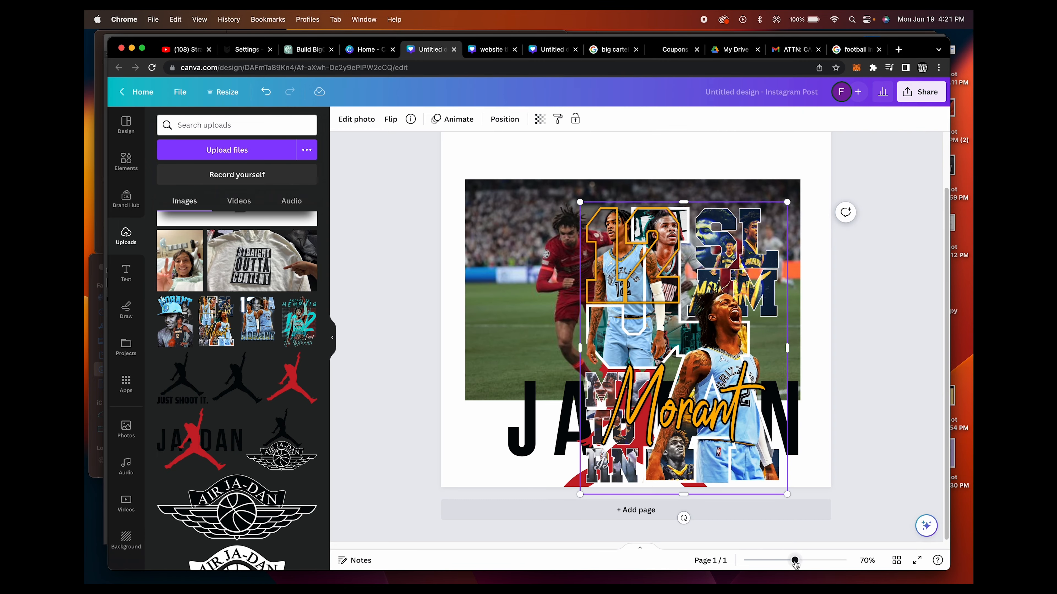
Arrange the Morant graphic at the page's left edge and the JA-DAN graphic toward the page's right edge
drag(702, 418, 597, 348)
drag(744, 360, 800, 278)
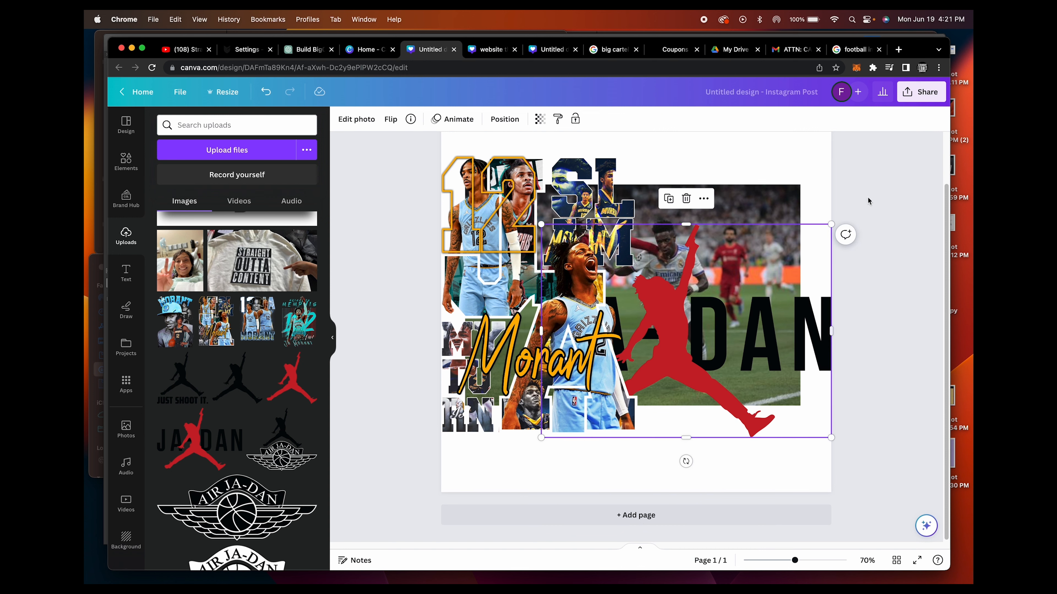
View the design's PNG download settings, then close them without downloading
click(920, 92)
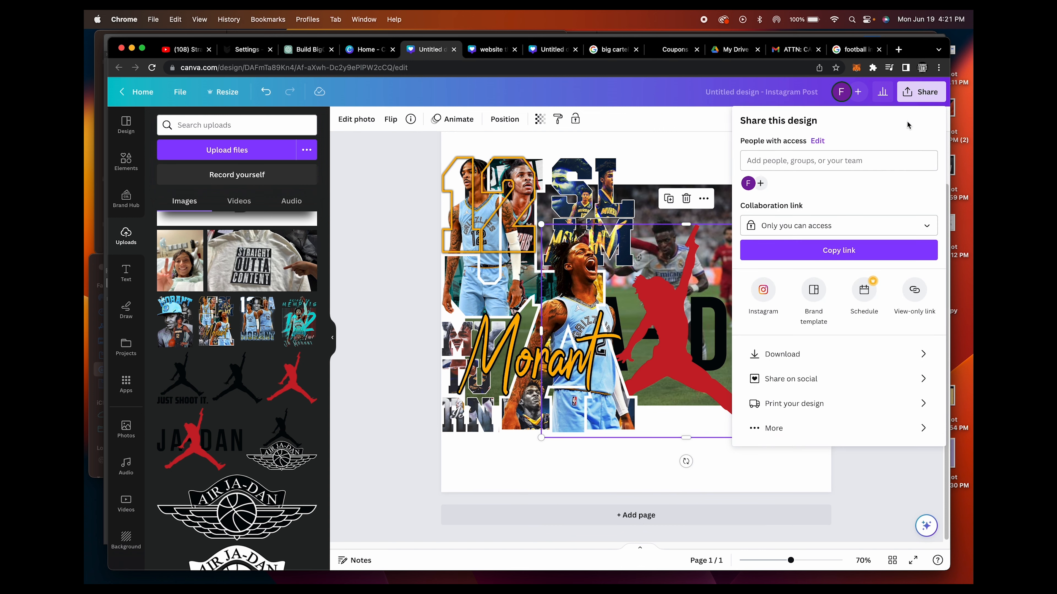
click(800, 353)
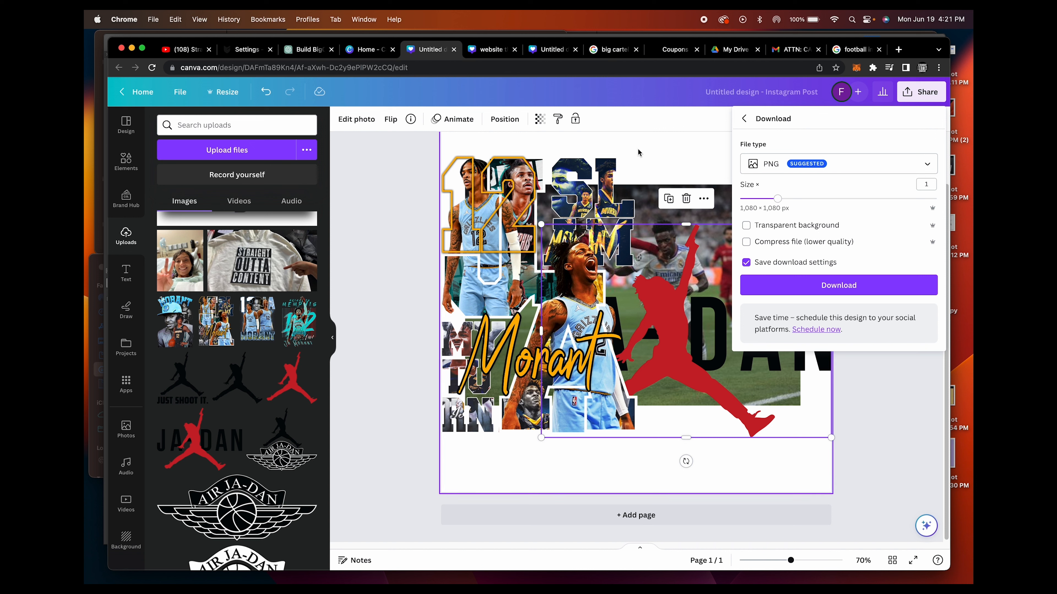
click(389, 276)
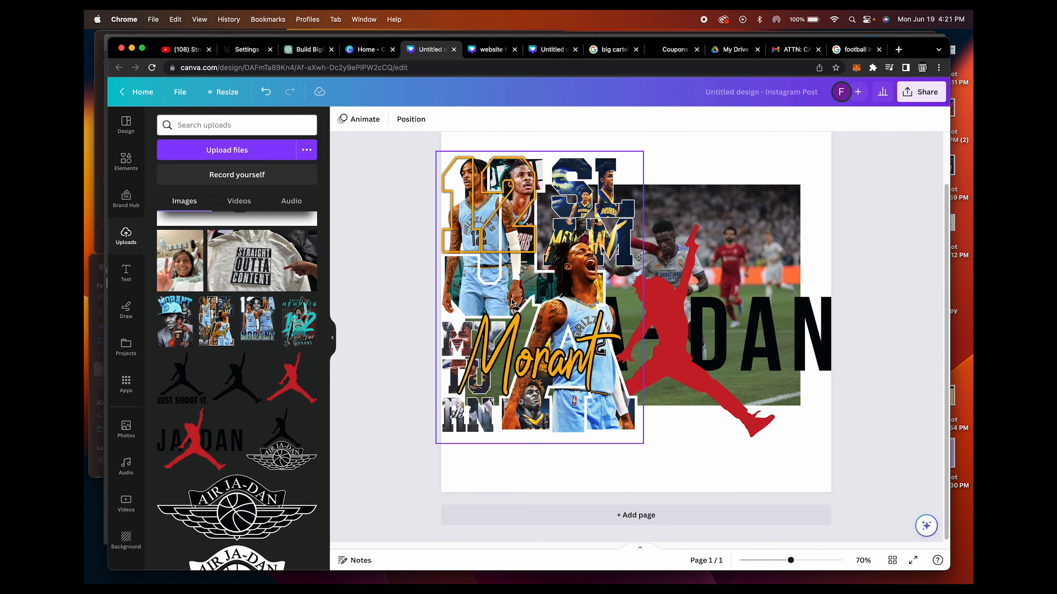
Delete the Morant and JA-DAN graphics, leaving only the football photo on the page
drag(513, 273, 533, 345)
click(557, 198)
click(687, 312)
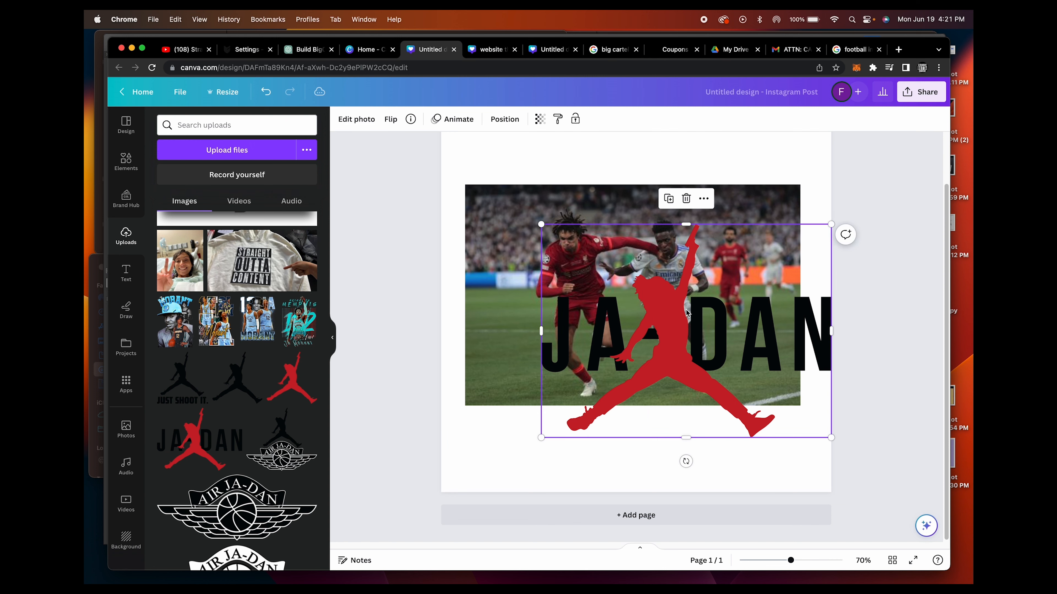
click(686, 199)
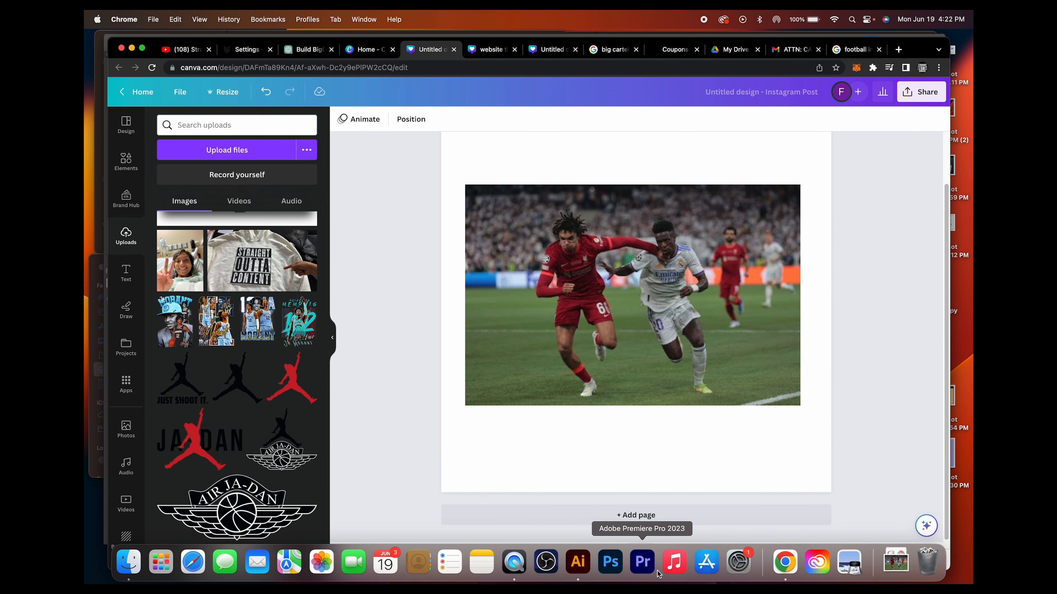
Switch to Illustrator and open the downloaded football photo from the Downloads folder
click(589, 569)
click(182, 20)
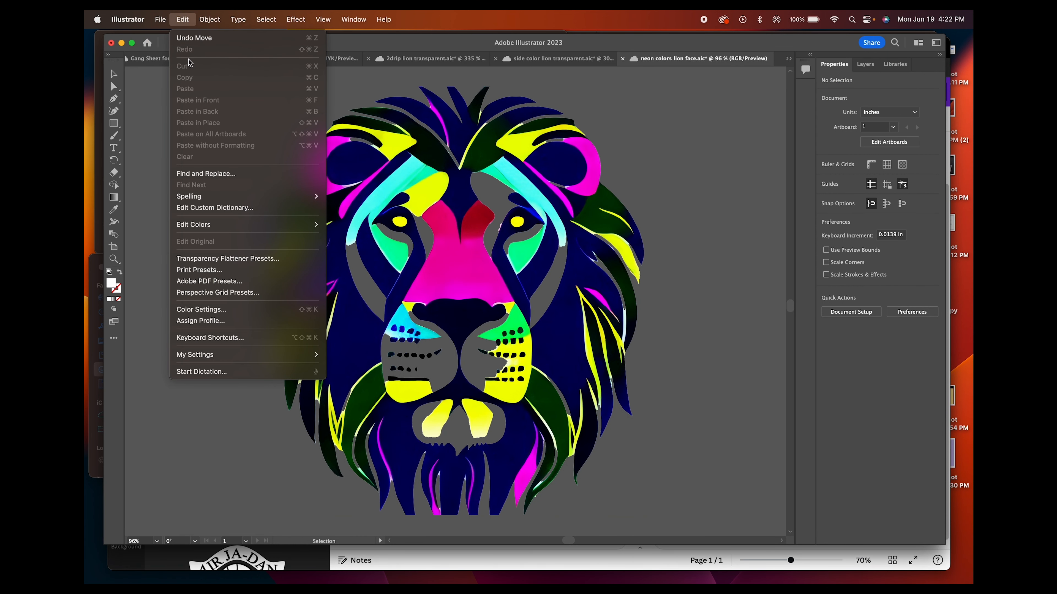
click(163, 61)
click(468, 181)
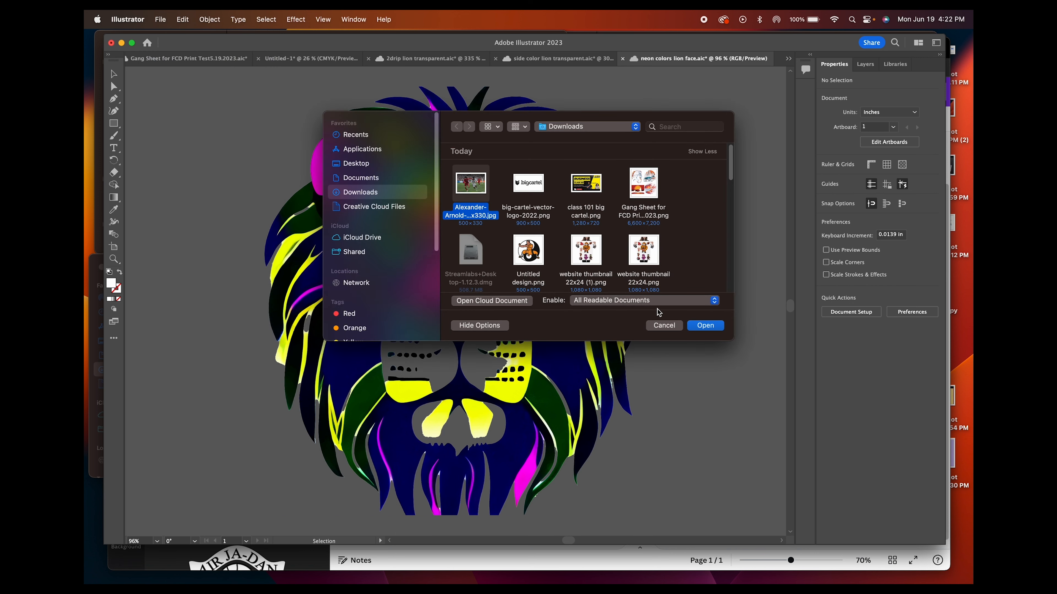
click(711, 329)
click(489, 345)
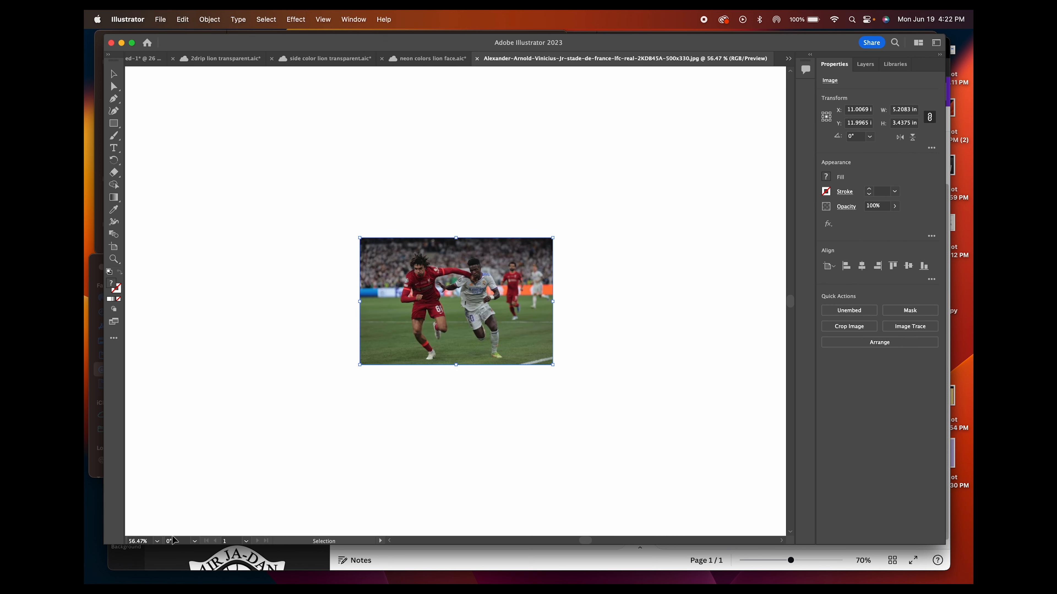
Move the football photo off the left side of the artboard and examine the players at several magnifications
scroll(440, 318, down, 5)
drag(447, 315, 174, 352)
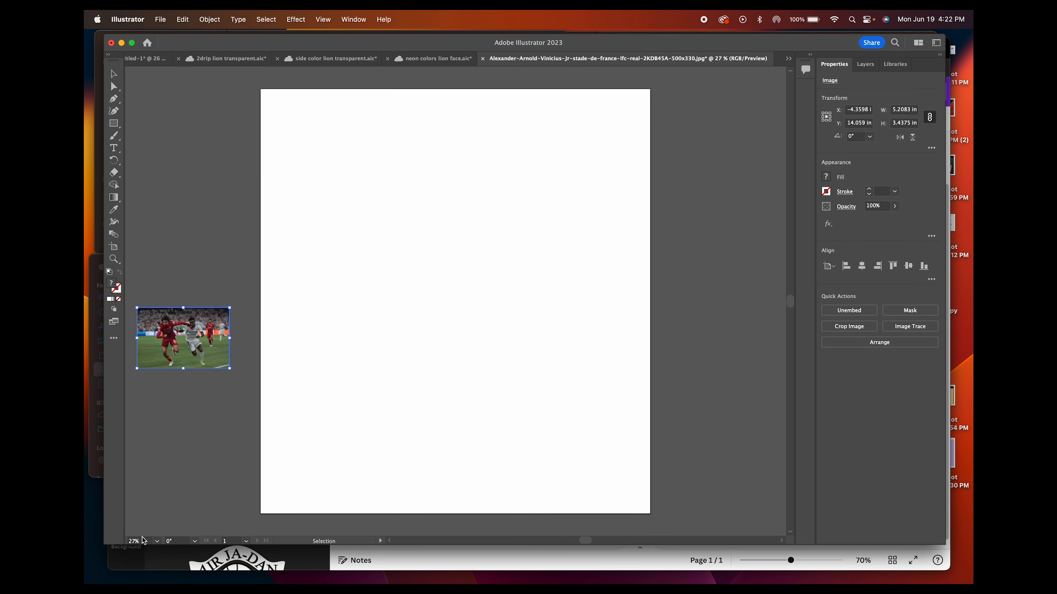
scroll(143, 538, up, 10)
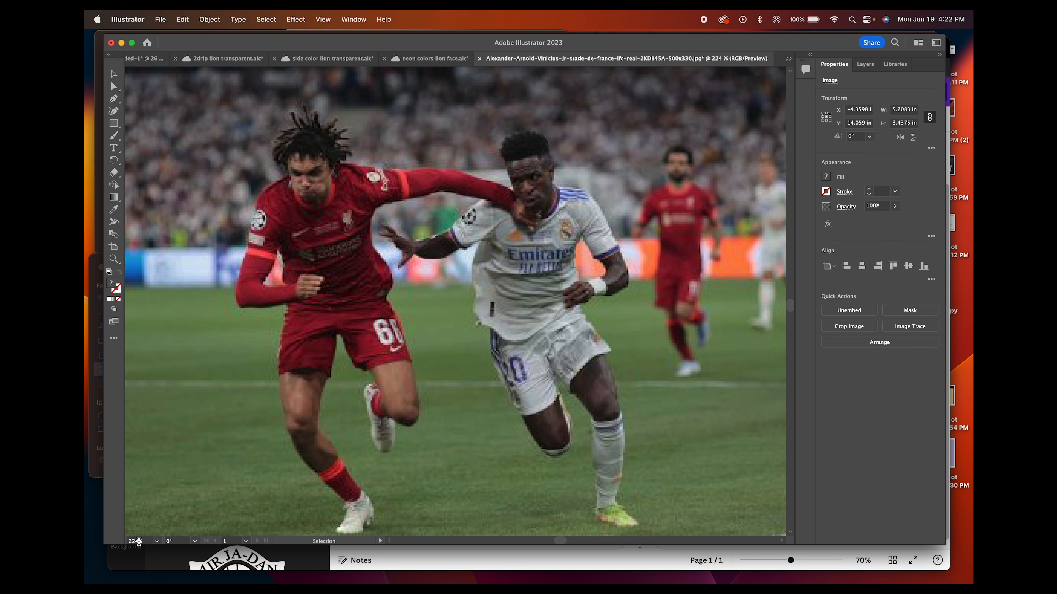
scroll(139, 540, up, 5)
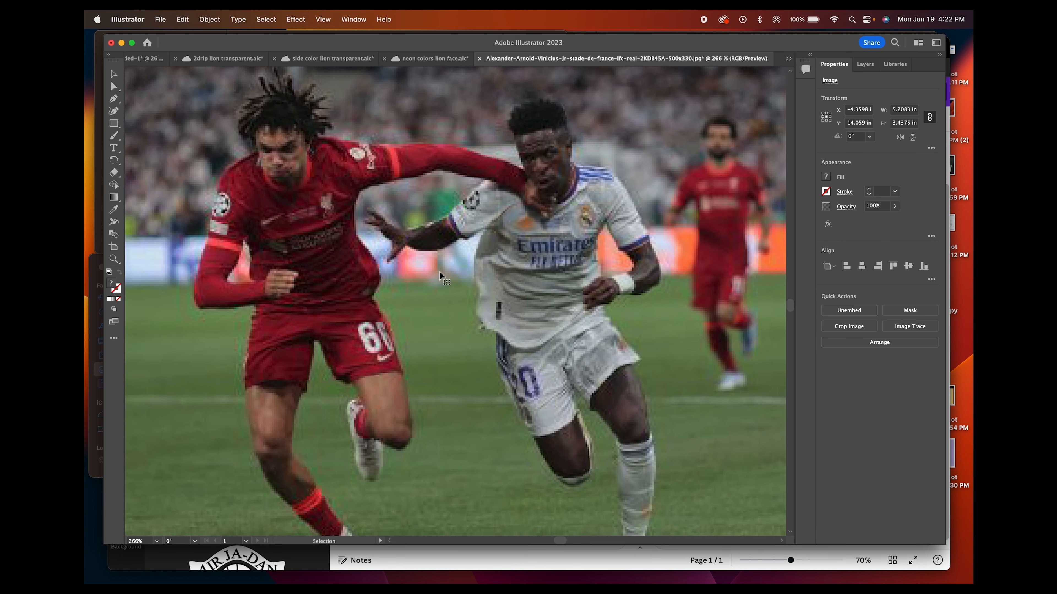
scroll(141, 540, down, 1)
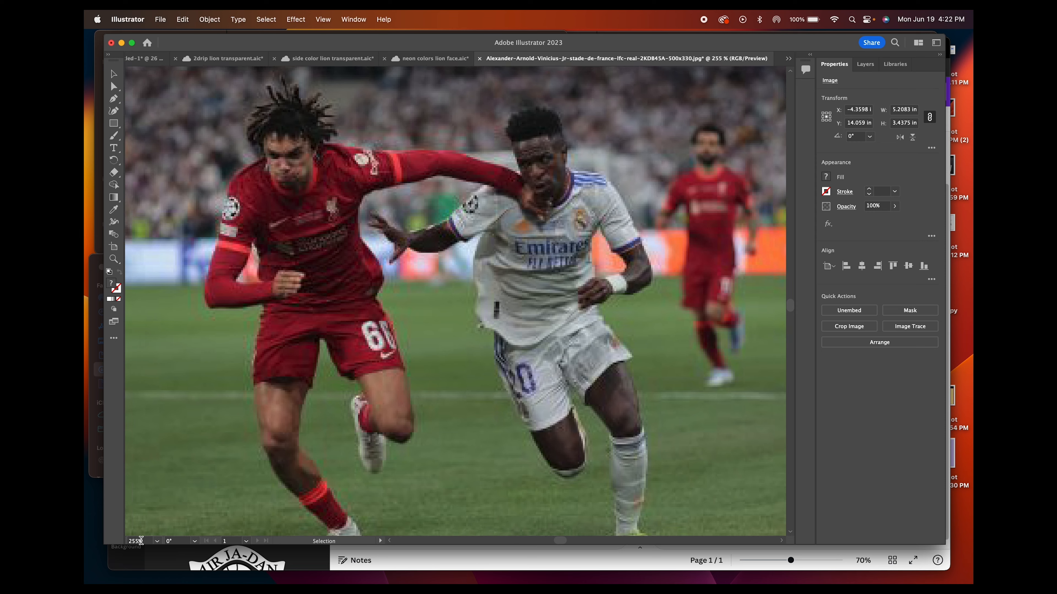
scroll(141, 540, down, 7)
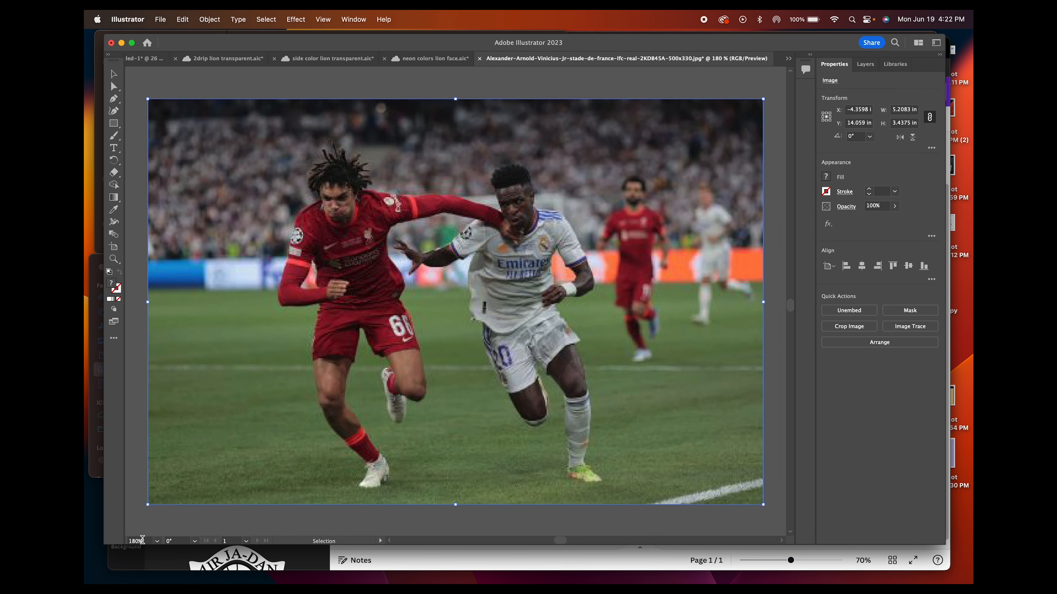
scroll(142, 540, down, 2)
scroll(142, 540, down, 2)
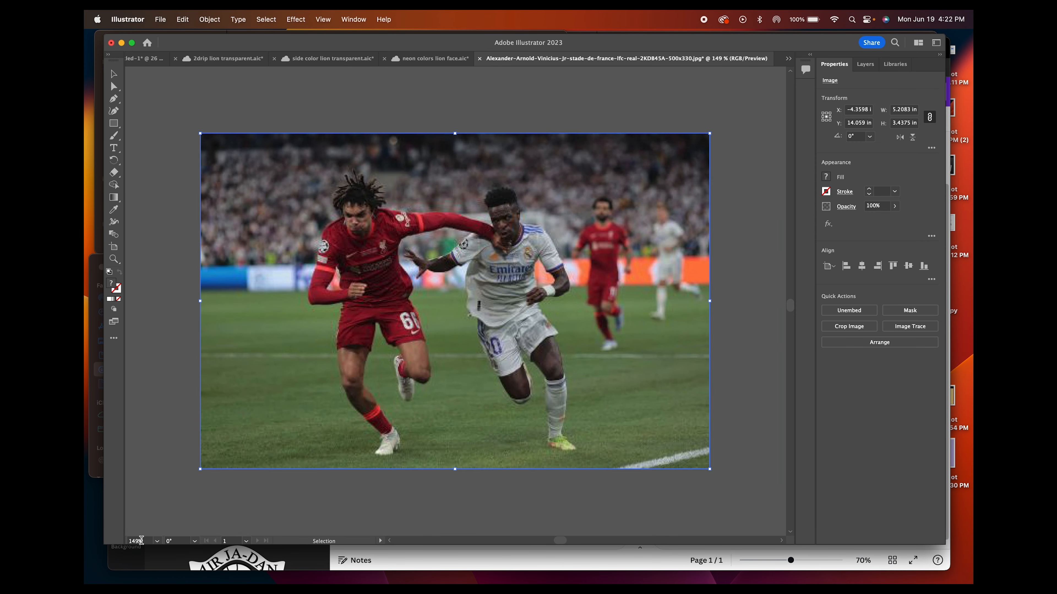
Return to Canva, remove the football photo's background with BG Remover, and enlarge the view to 92% to check the cutout
click(577, 557)
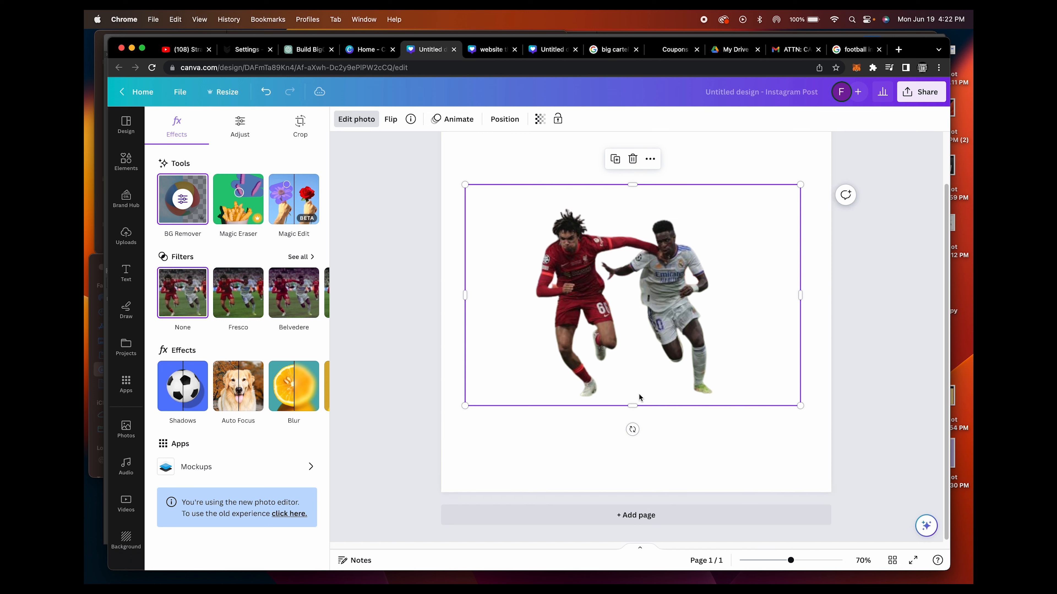
mouse_move(790, 560)
mouse_down()
mouse_move(844, 561)
mouse_move(815, 571)
mouse_move(778, 560)
mouse_move(799, 569)
mouse_up()
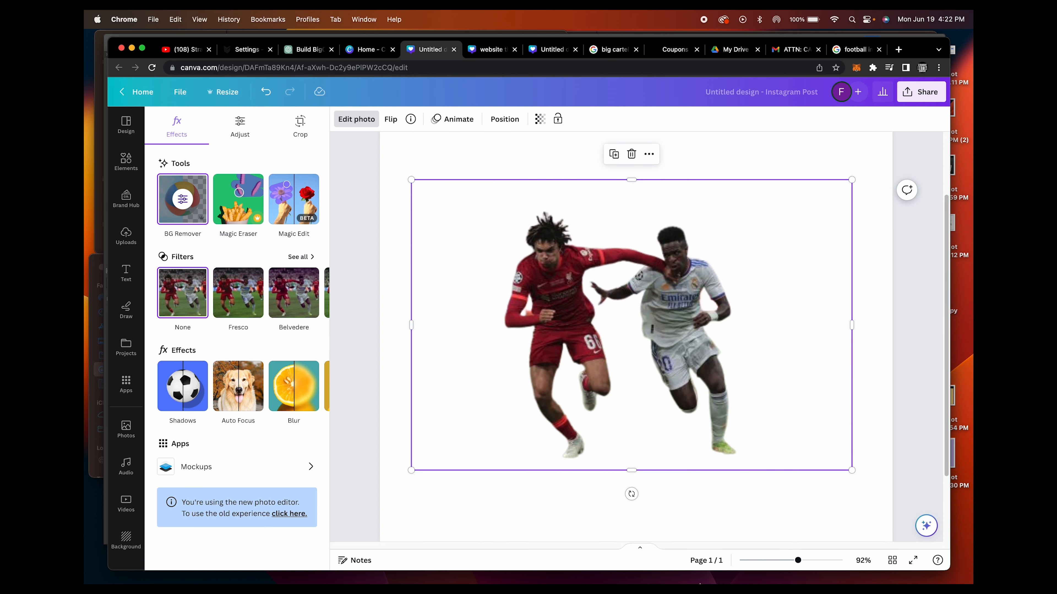
Switch back to Illustrator and view the neon lion face document and the Untitled-1 document with the transfer artwork
mouse_move(693, 579)
click(578, 562)
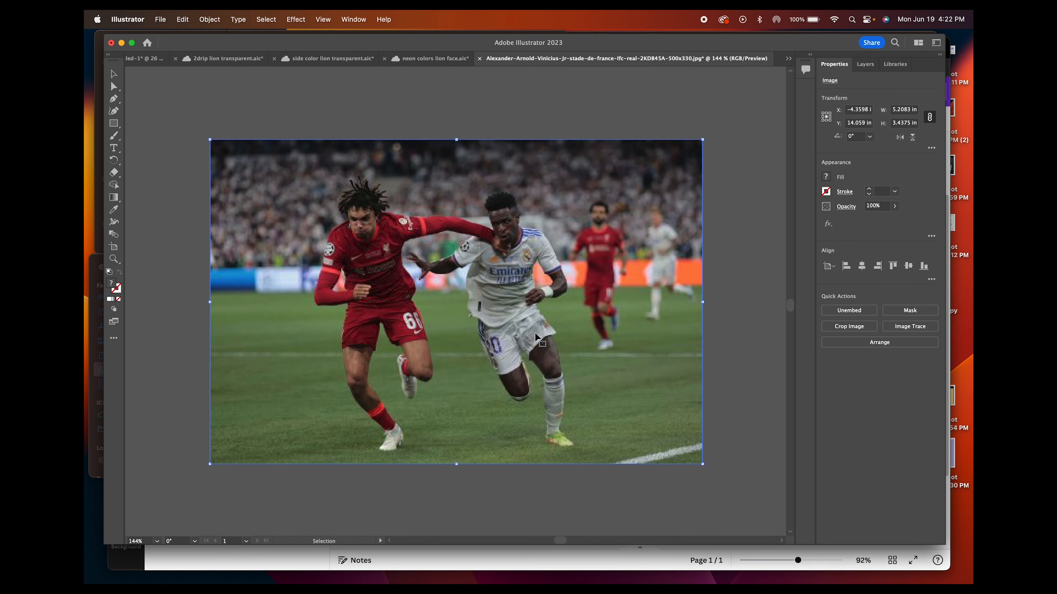
click(431, 58)
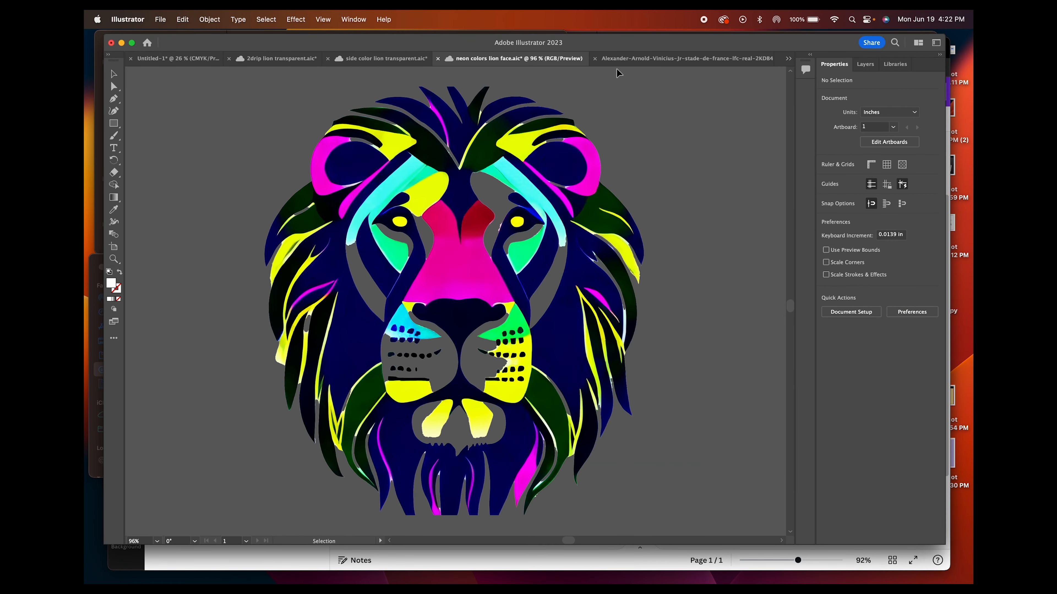
click(162, 59)
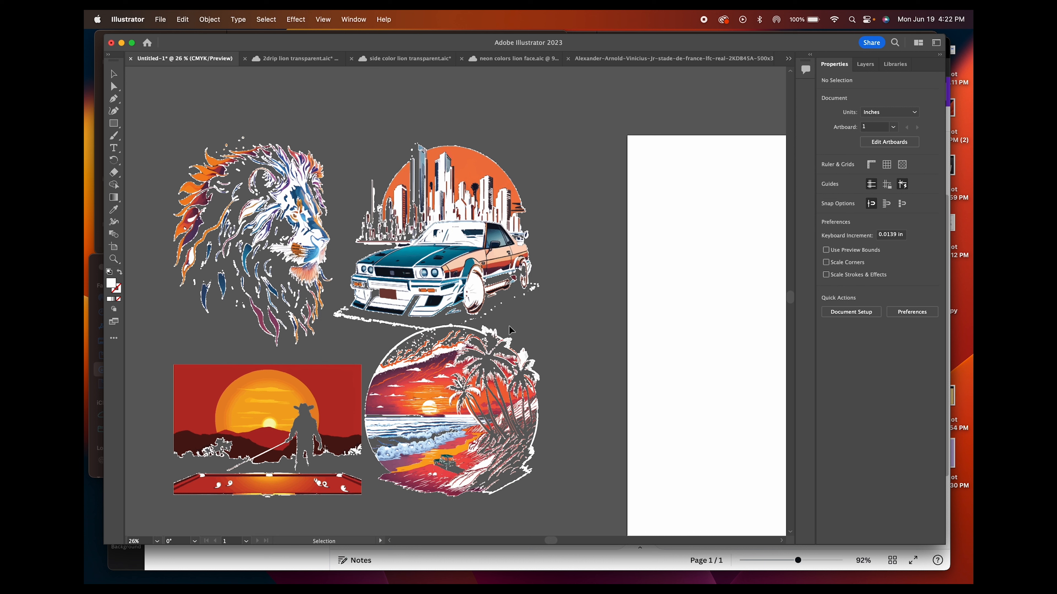
mouse_move(531, 584)
scroll(535, 546, left, 5)
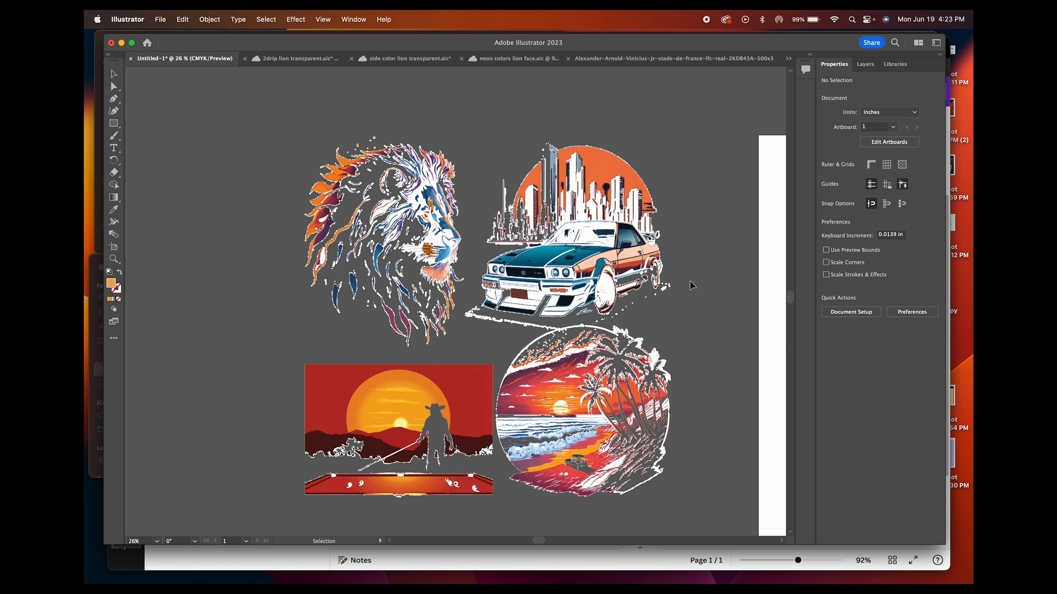
drag(539, 541, 570, 551)
scroll(573, 537, left, 10)
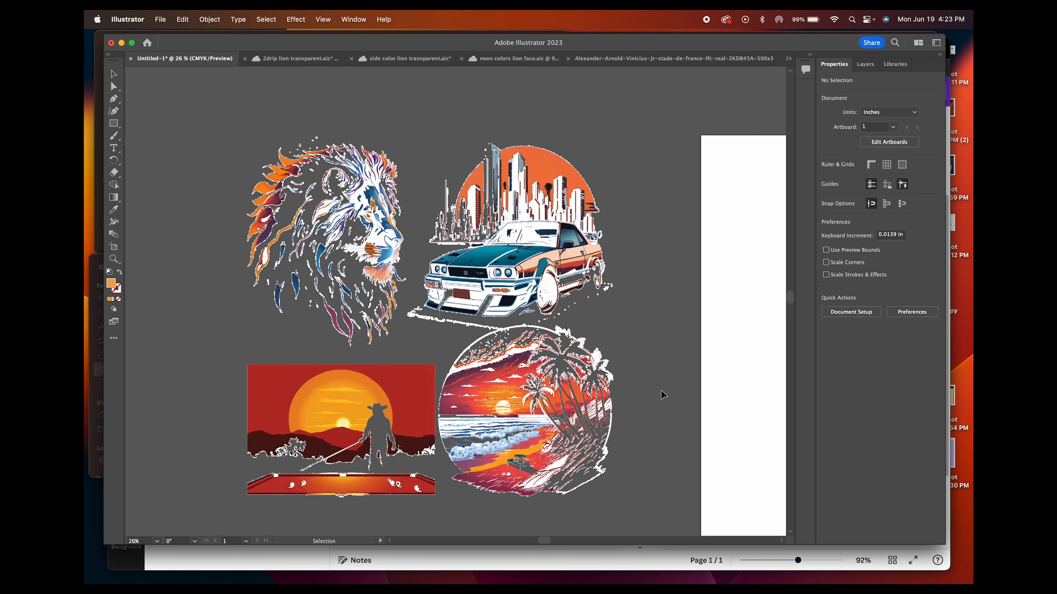
Switch to Canva, reduce the view to 55%, and crop the cutout photo's sides and upper edge closer to the two players
click(598, 558)
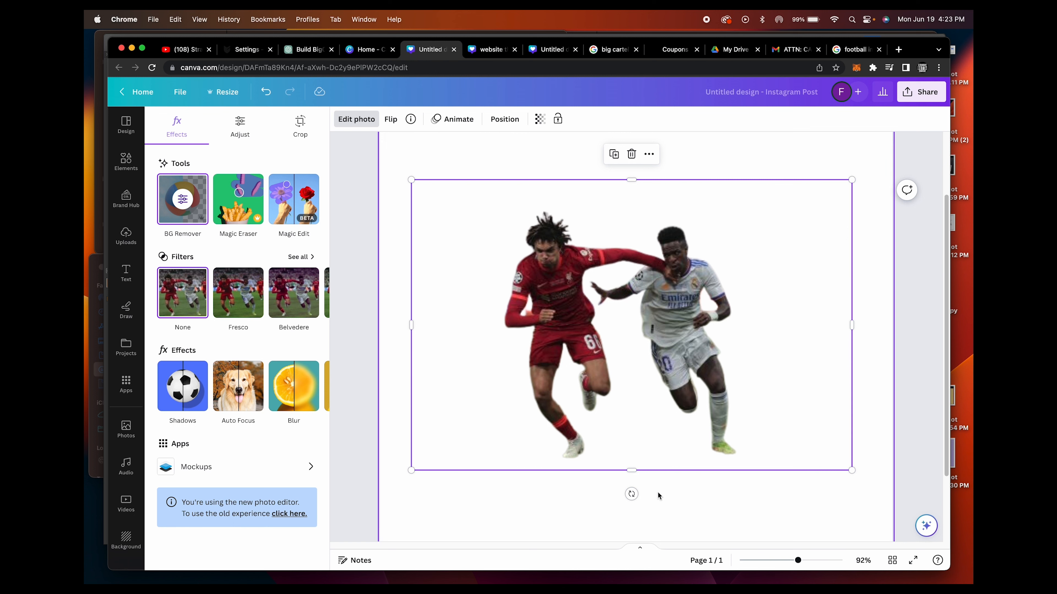
drag(797, 560, 784, 561)
drag(764, 325, 705, 337)
drag(503, 324, 549, 324)
drag(627, 238, 628, 250)
Switch to Illustrator and fill the red sky shape beside the sun in the cowboy artwork with black
mouse_move(667, 583)
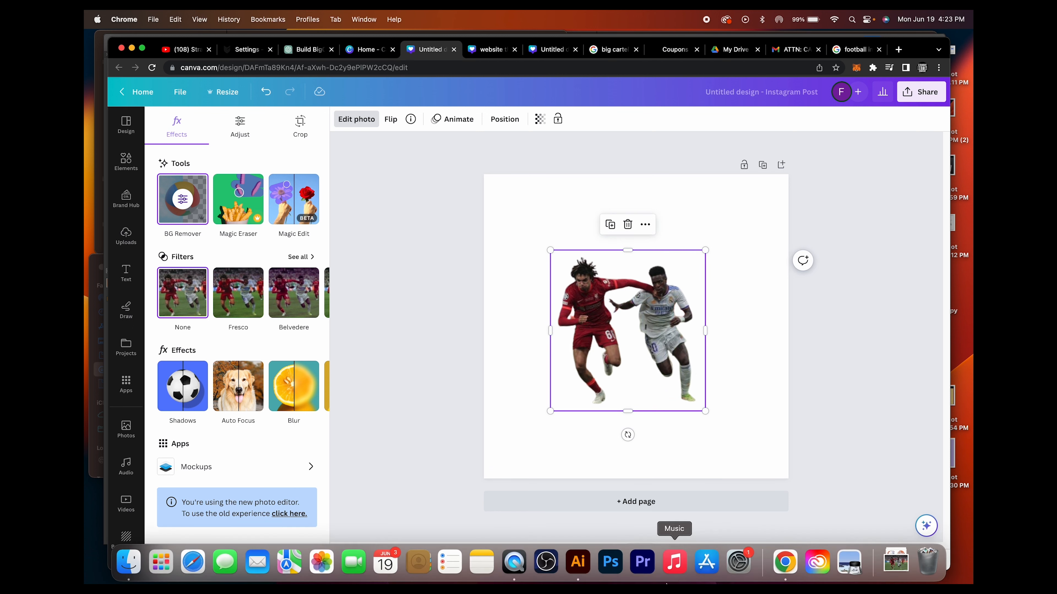
click(578, 564)
click(427, 377)
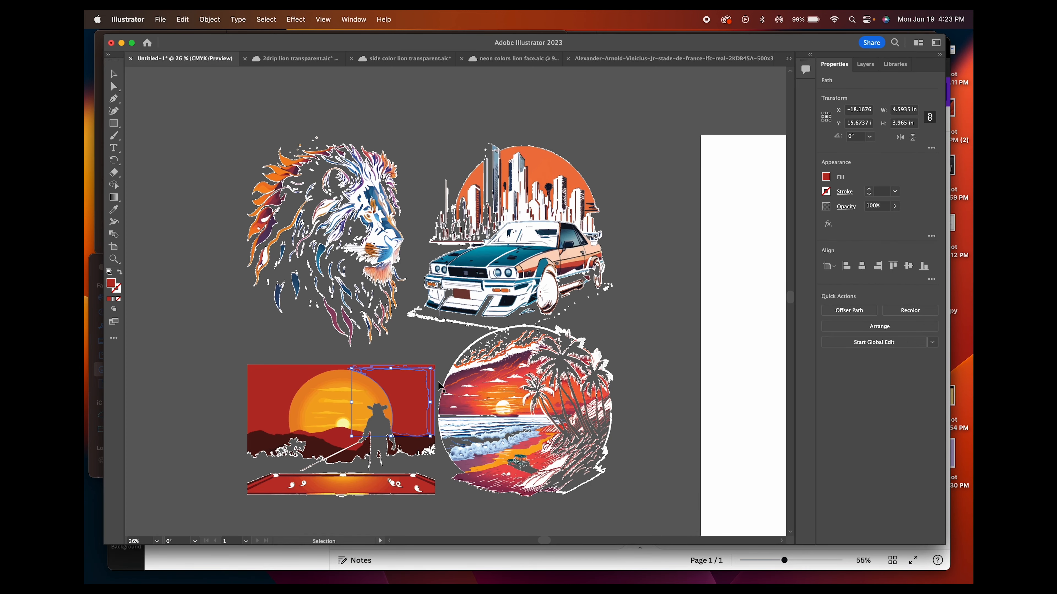
click(826, 176)
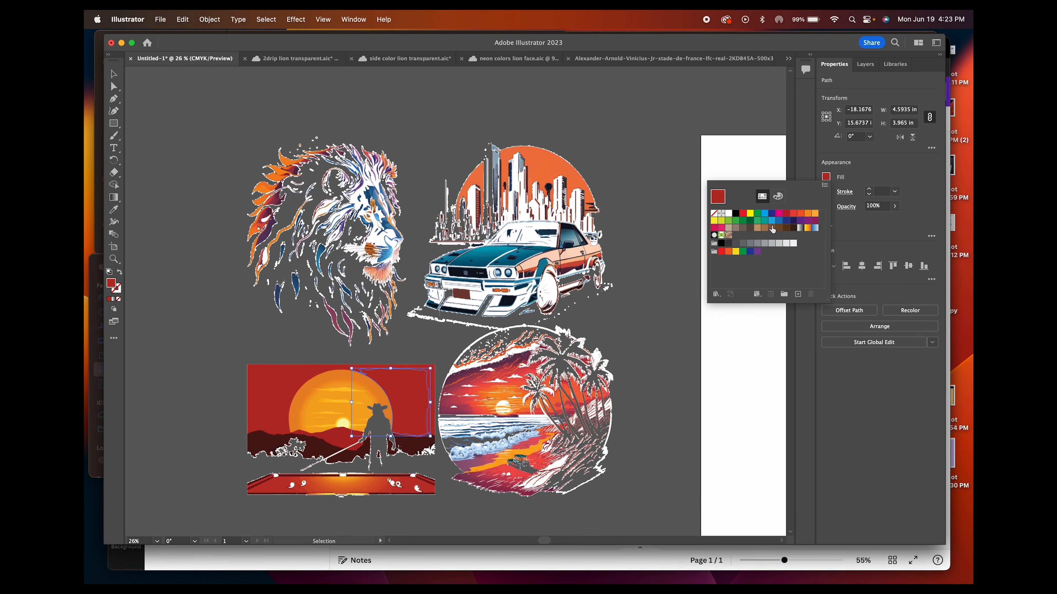
click(733, 218)
Fill the red path bordering the black sky area in the cowboy artwork with dark magenta
click(425, 379)
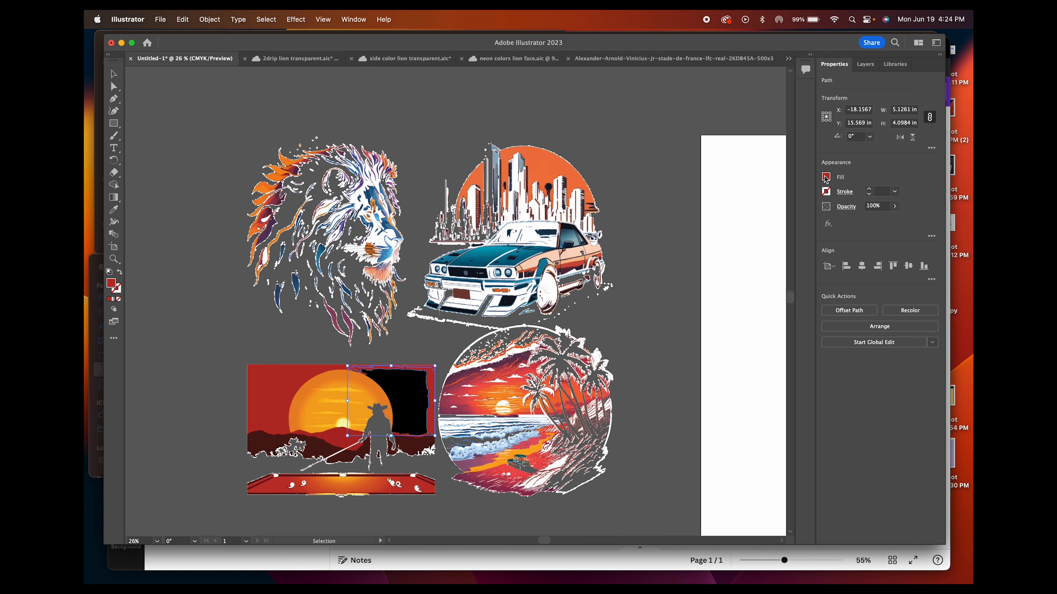
click(826, 177)
click(815, 221)
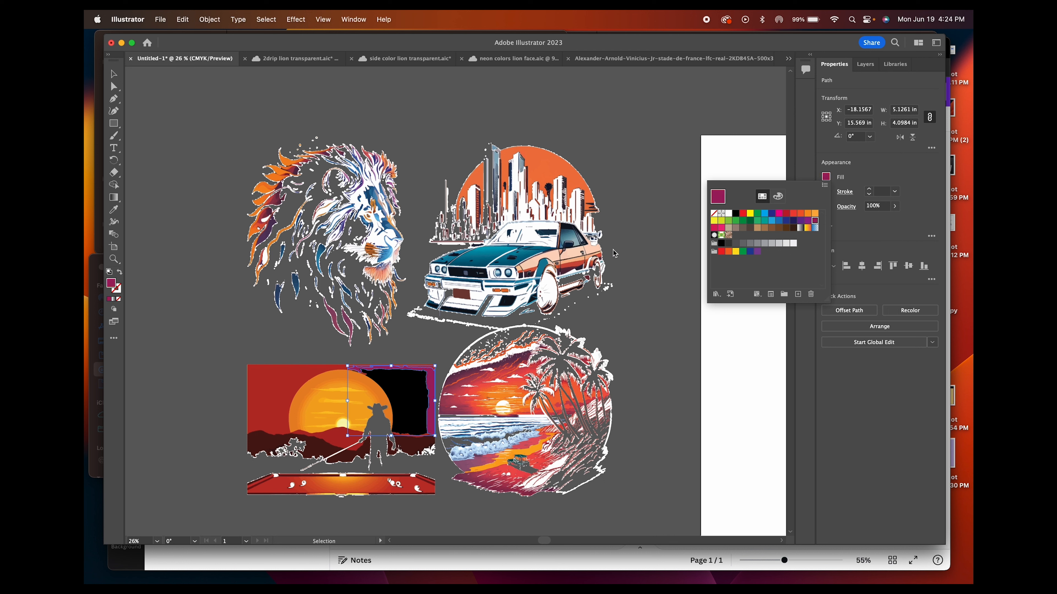
Select multiple paths across the rear half of the car and the skyline behind it, and fill them with dark brown
click(481, 259)
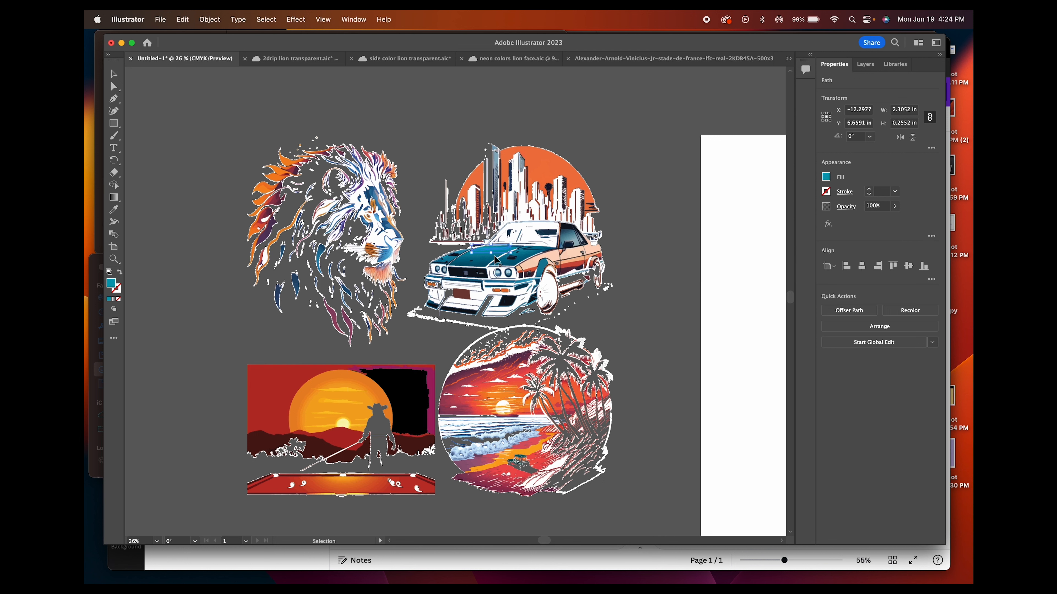
drag(495, 257, 661, 261)
click(826, 177)
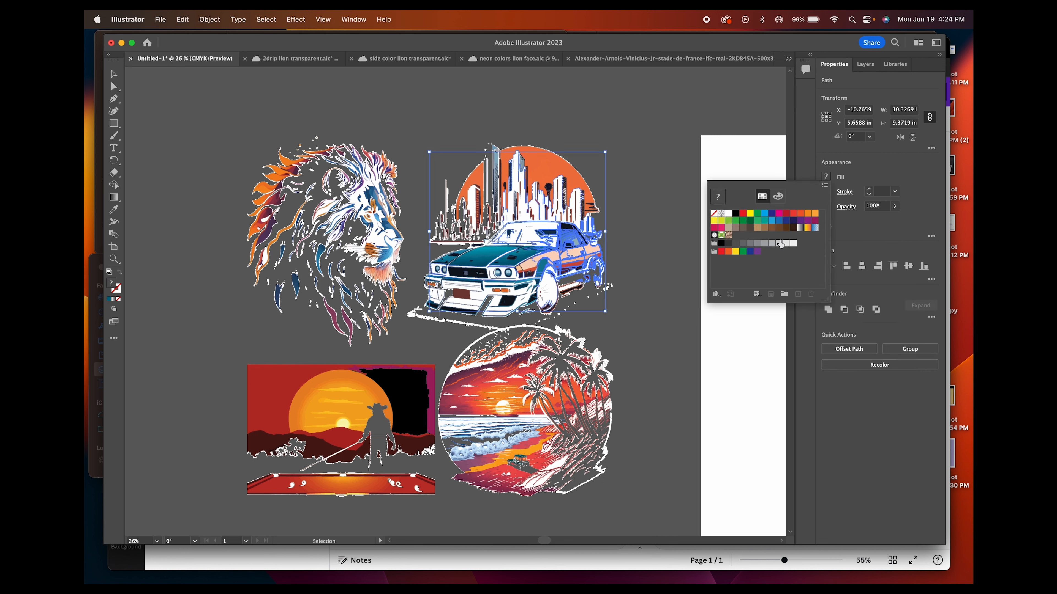
click(788, 229)
click(630, 250)
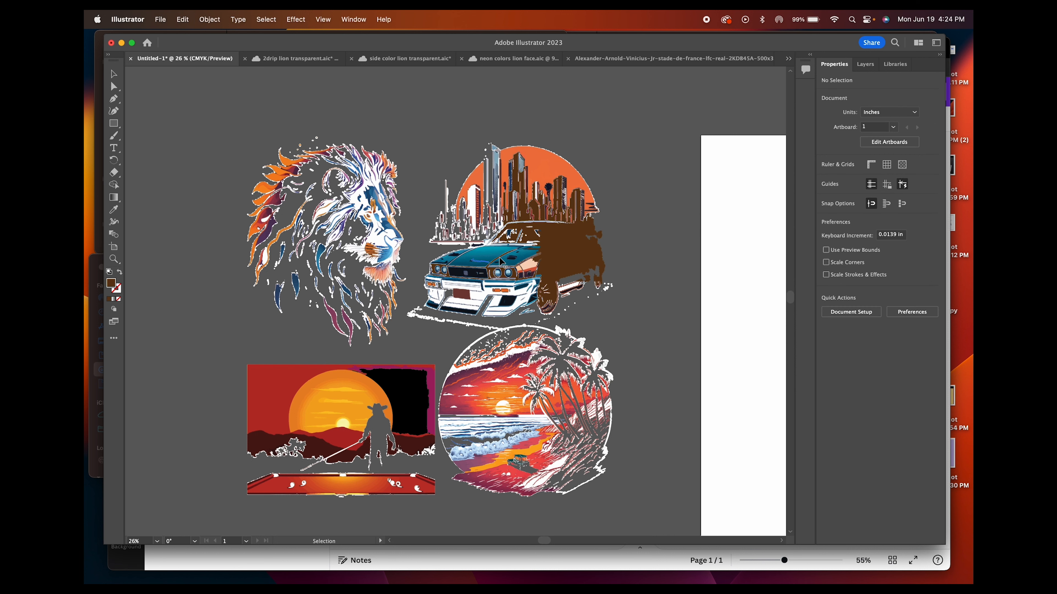
click(458, 374)
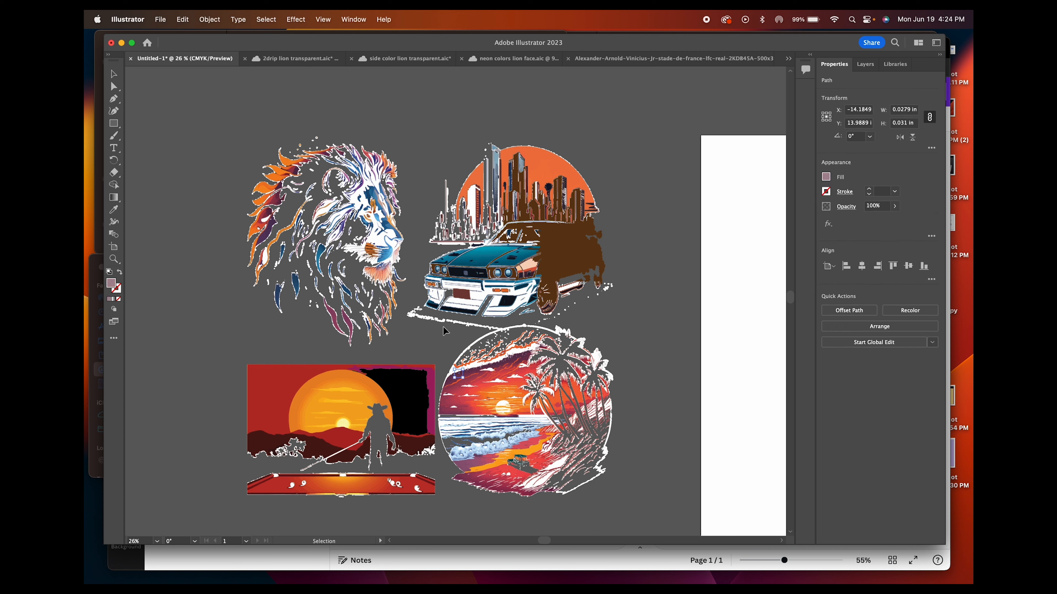